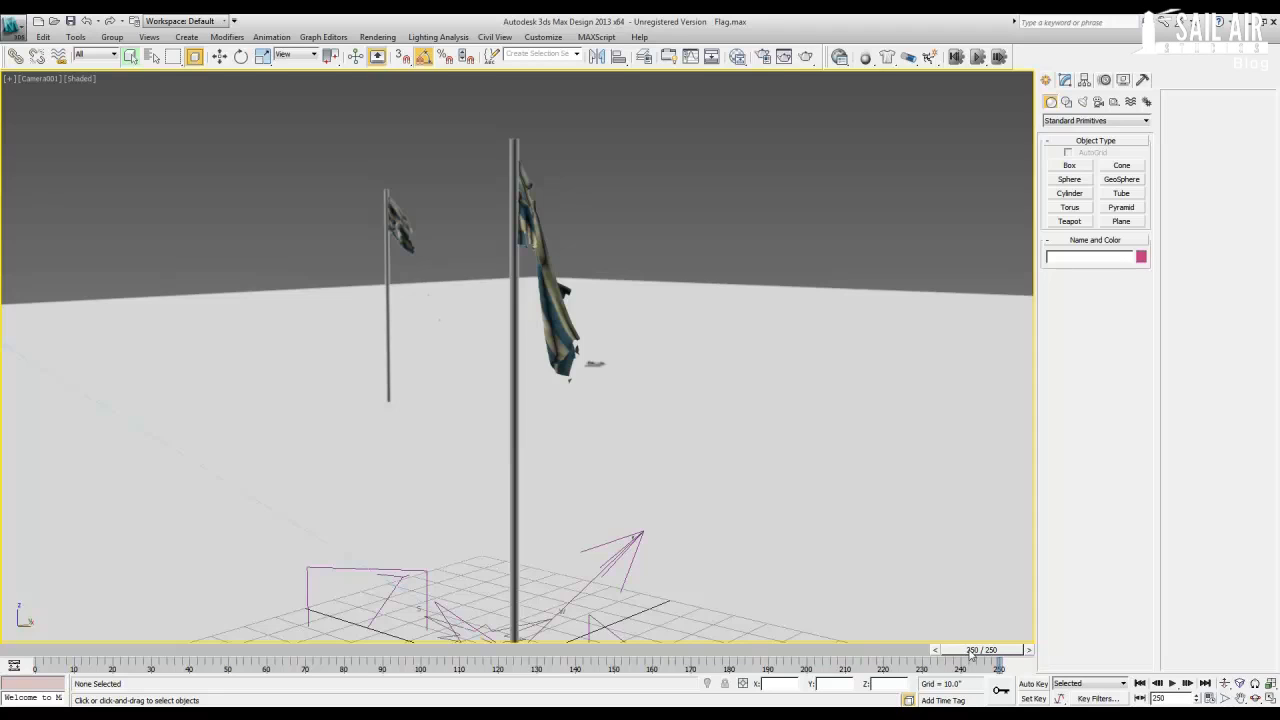
Return the finished flag animation to frame 0, then reset to an empty scene, saving the changes.
left_click_drag(970, 655, 40, 657)
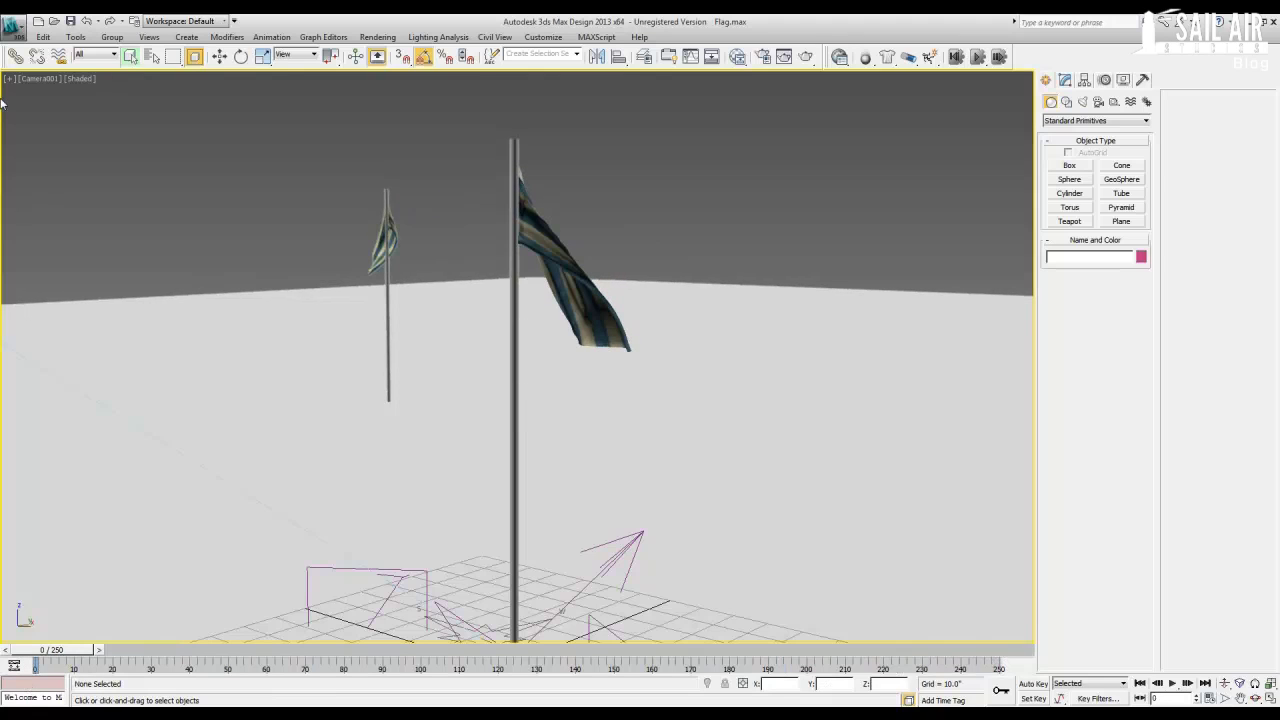
left_click(8, 32)
left_click(70, 95)
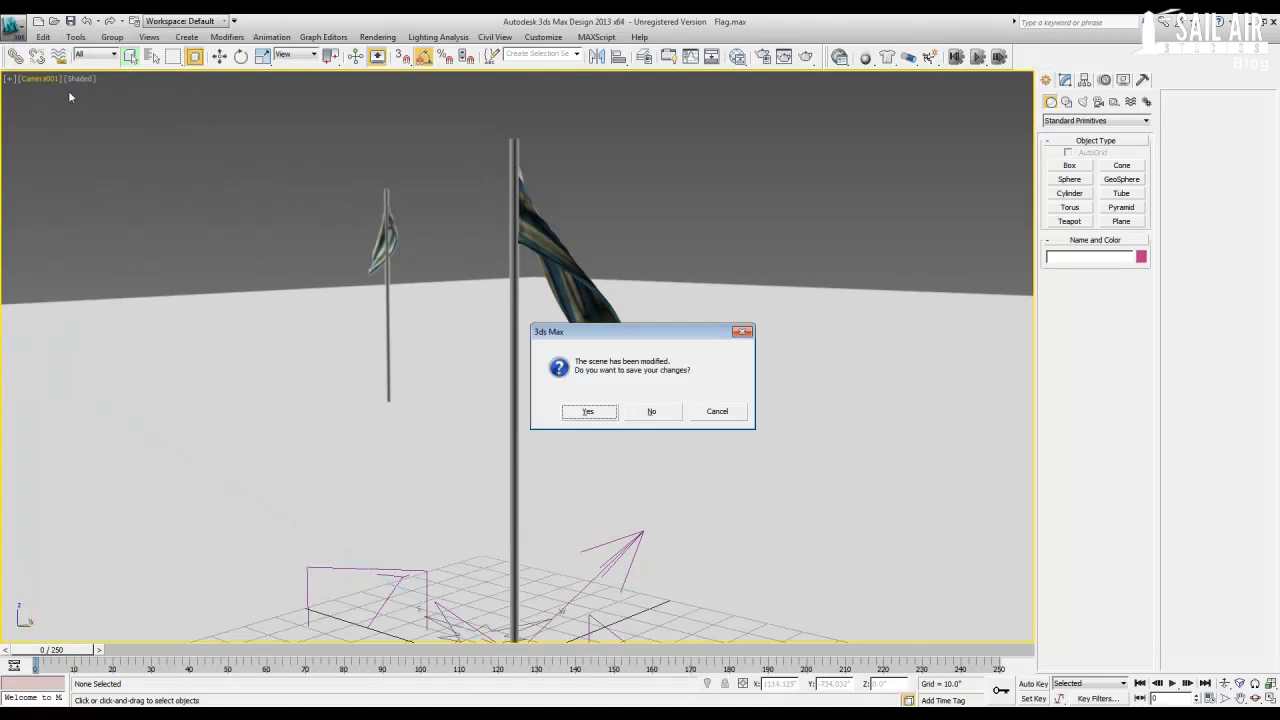
left_click(597, 413)
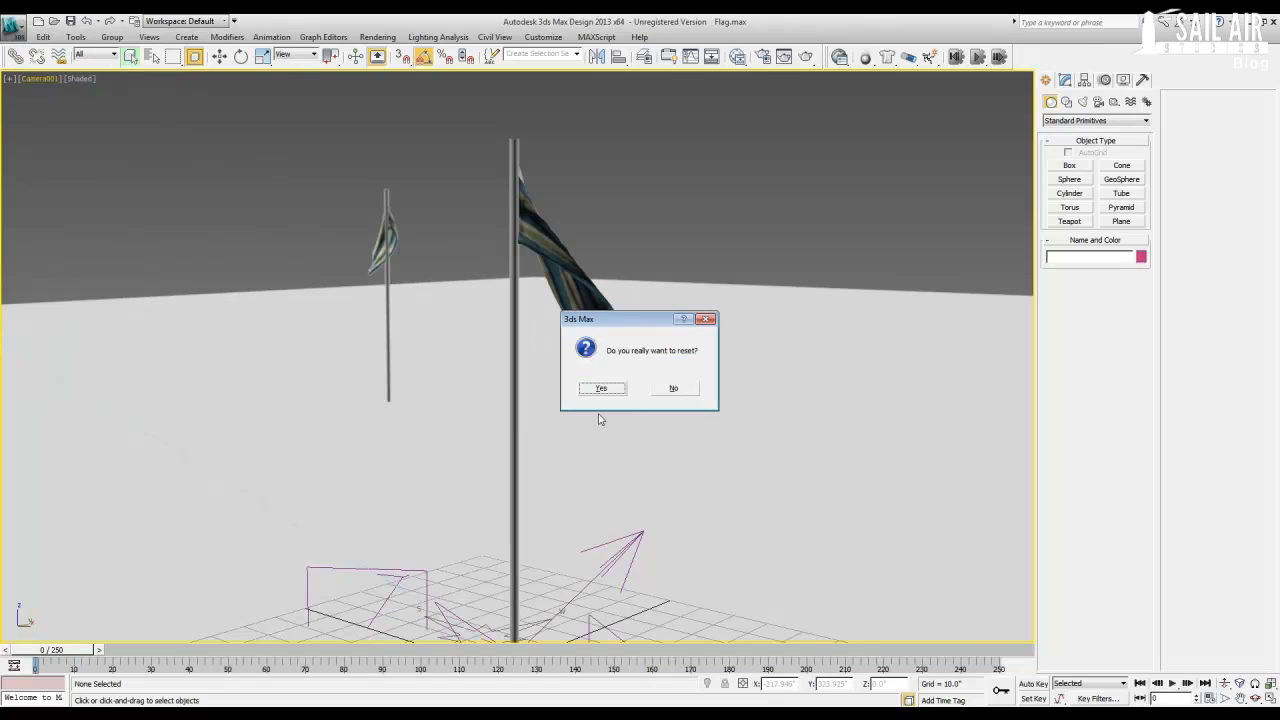
left_click(604, 389)
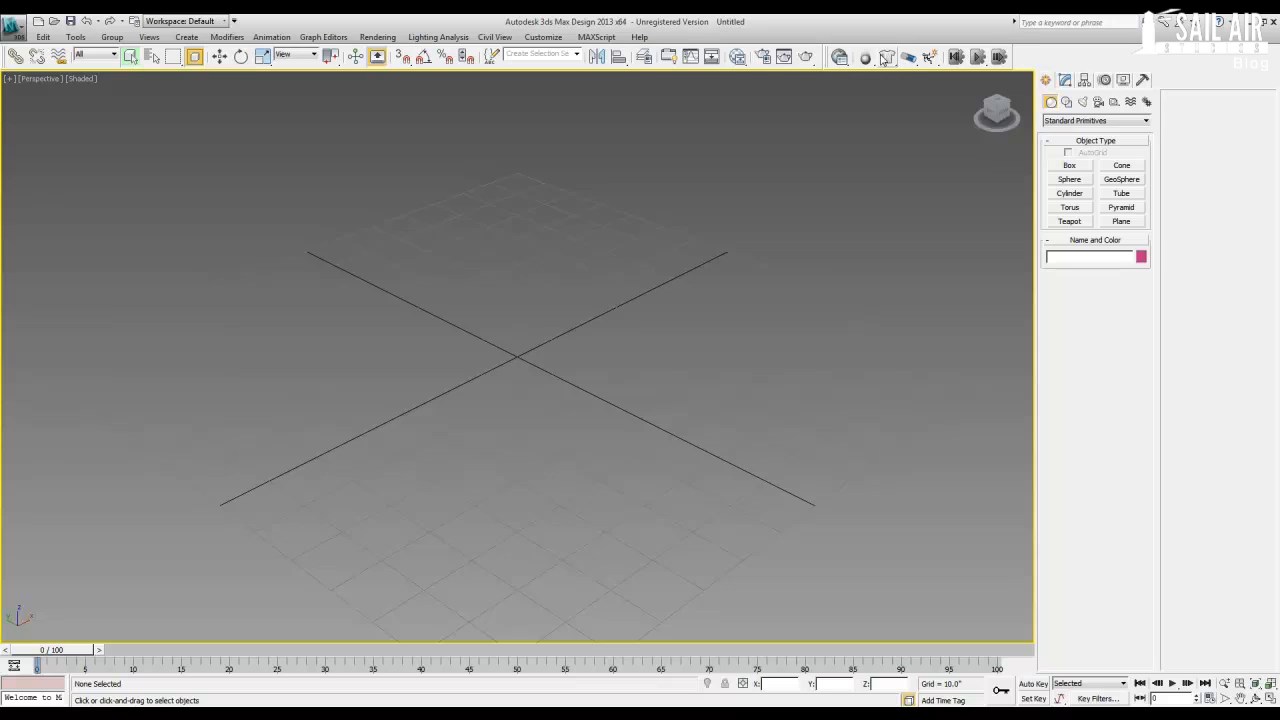
Set the display units to US Standard with Decimal Inches.
left_click(540, 38)
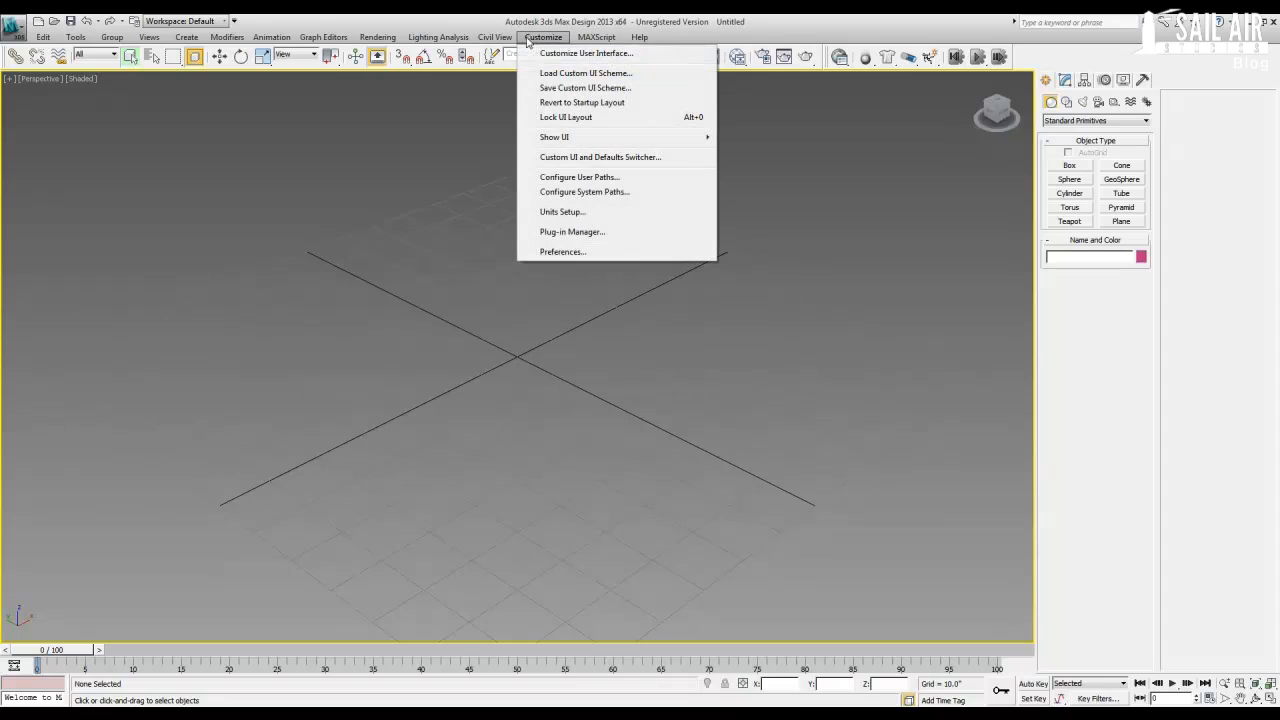
left_click(593, 216)
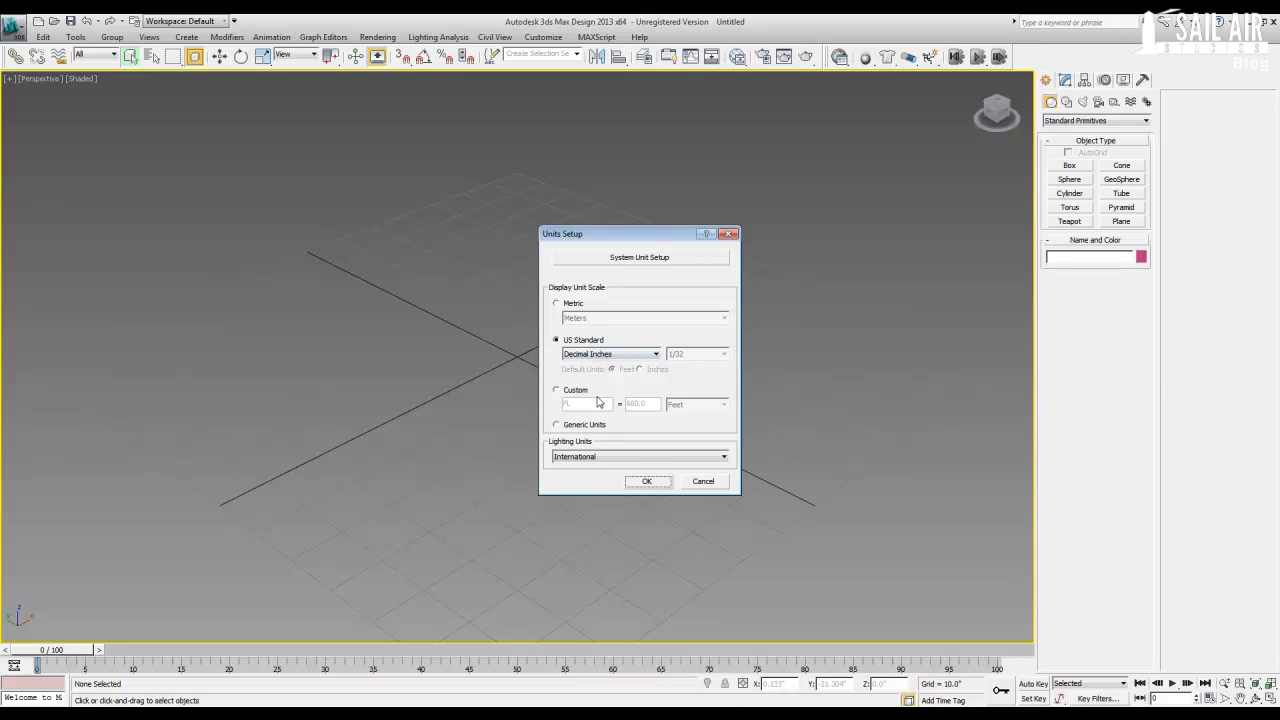
left_click(592, 356)
left_click(598, 375)
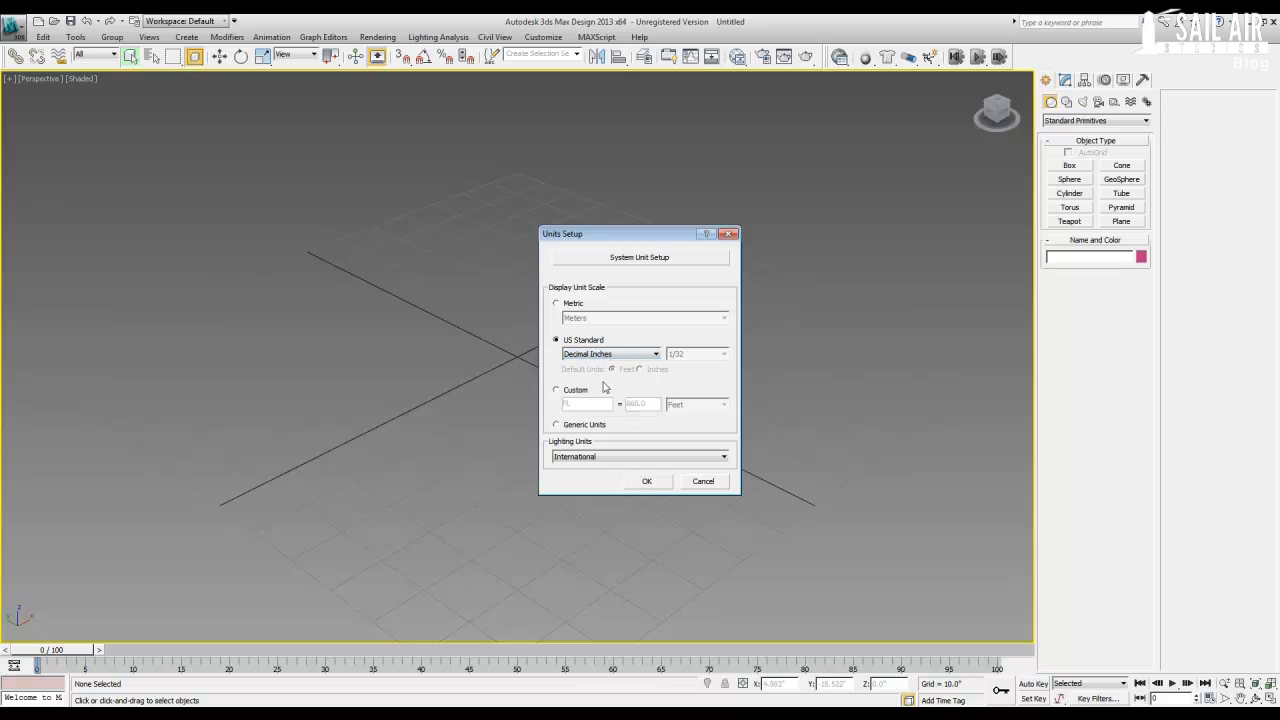
left_click(647, 481)
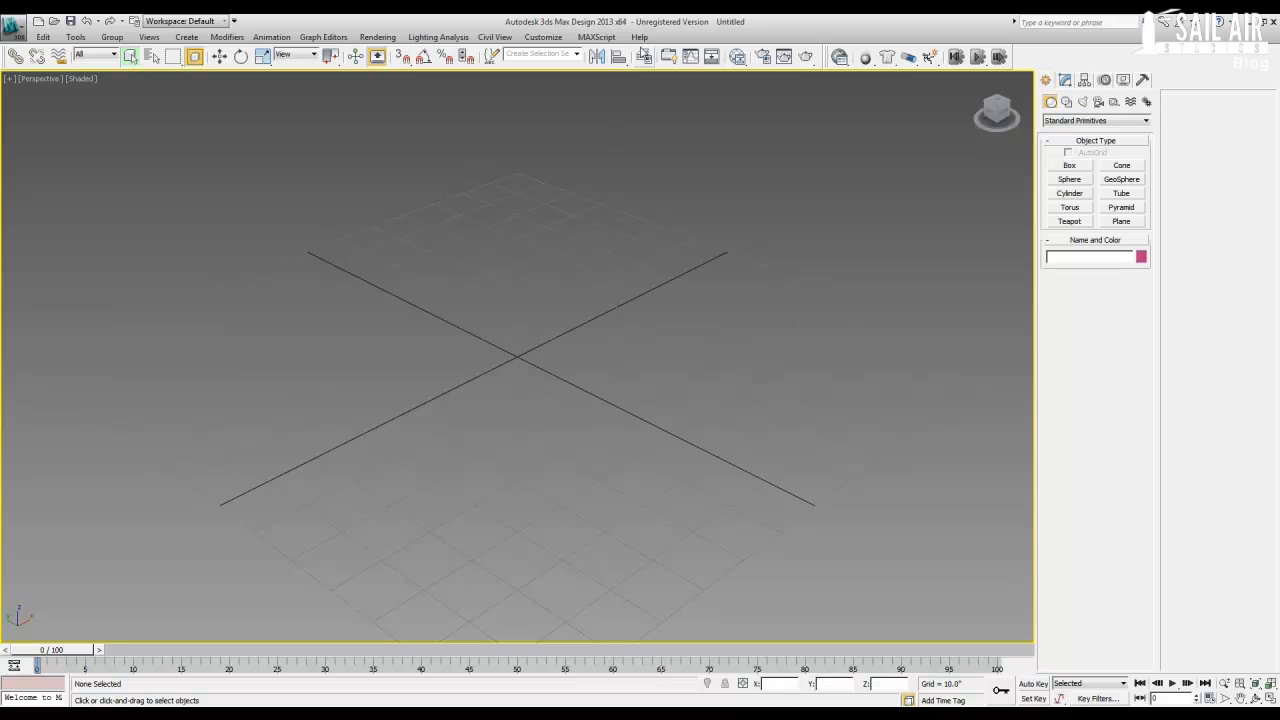
Check which production renderer is assigned in the common render settings.
left_click(767, 60)
left_click_drag(815, 489, 815, 139)
left_click(830, 468)
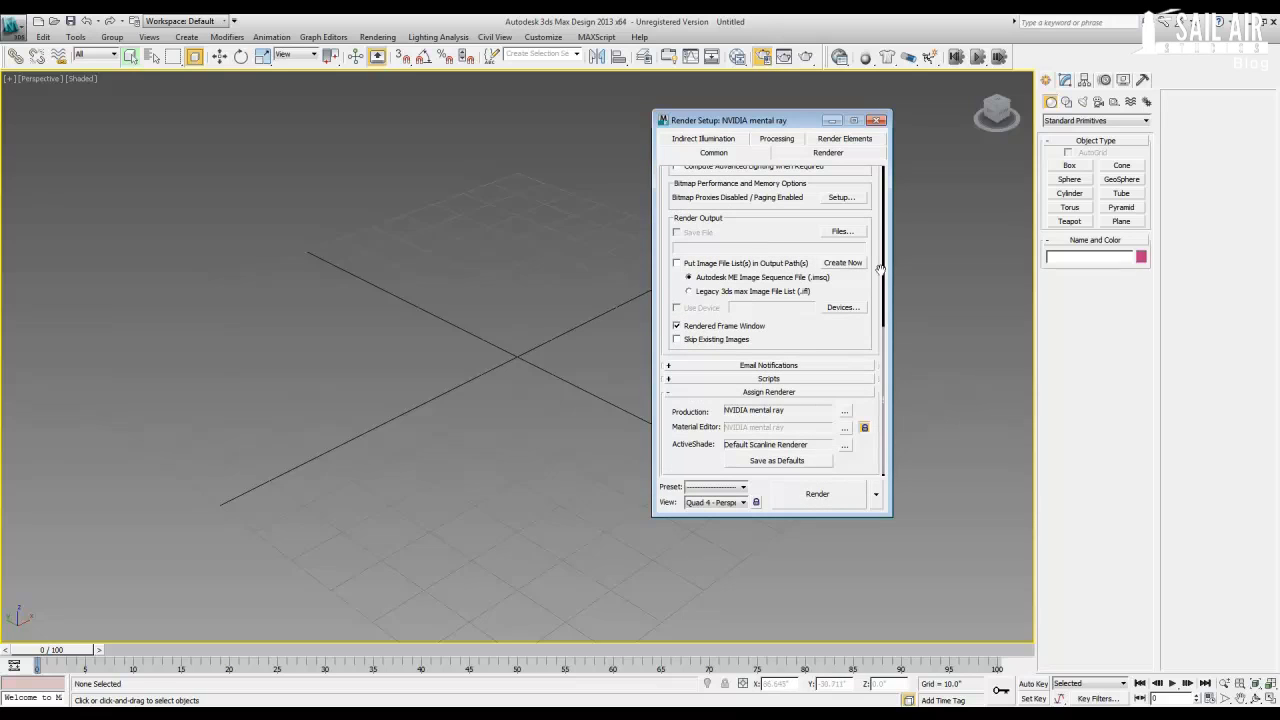
left_click(876, 121)
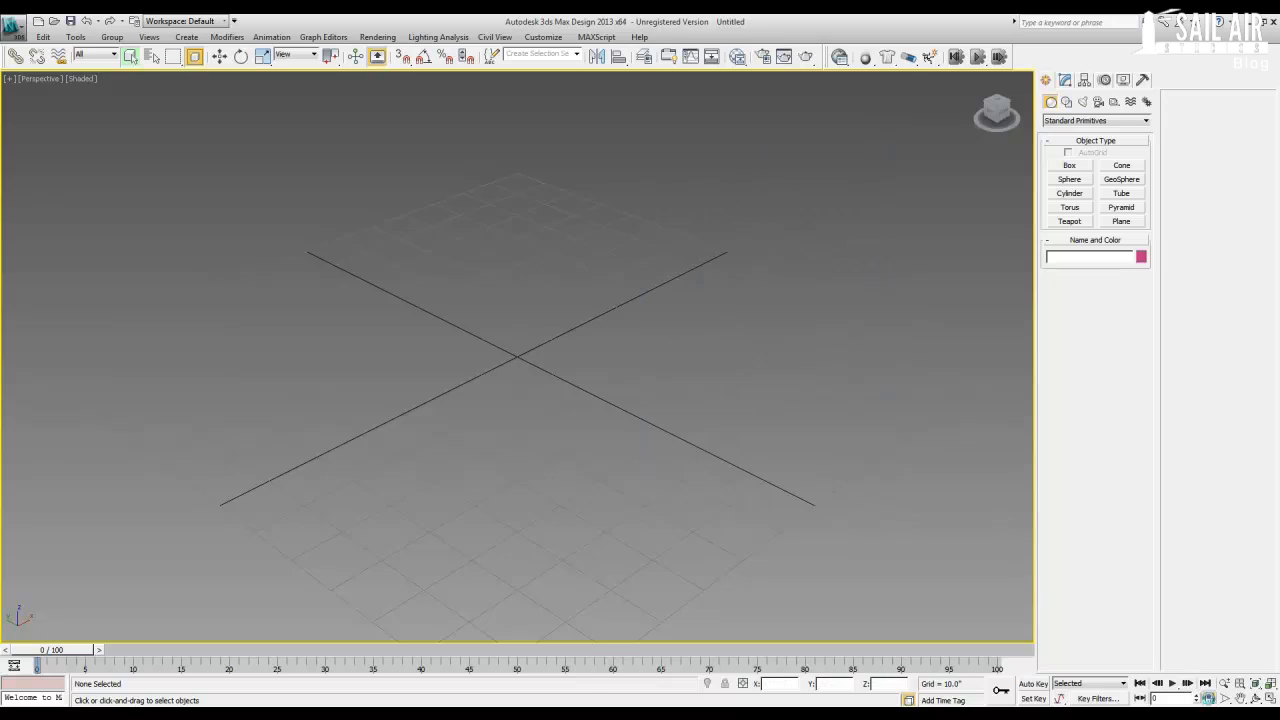
Set the animation length to 250 frames in the time configuration.
left_click(1208, 698)
type("250")
key("Return")
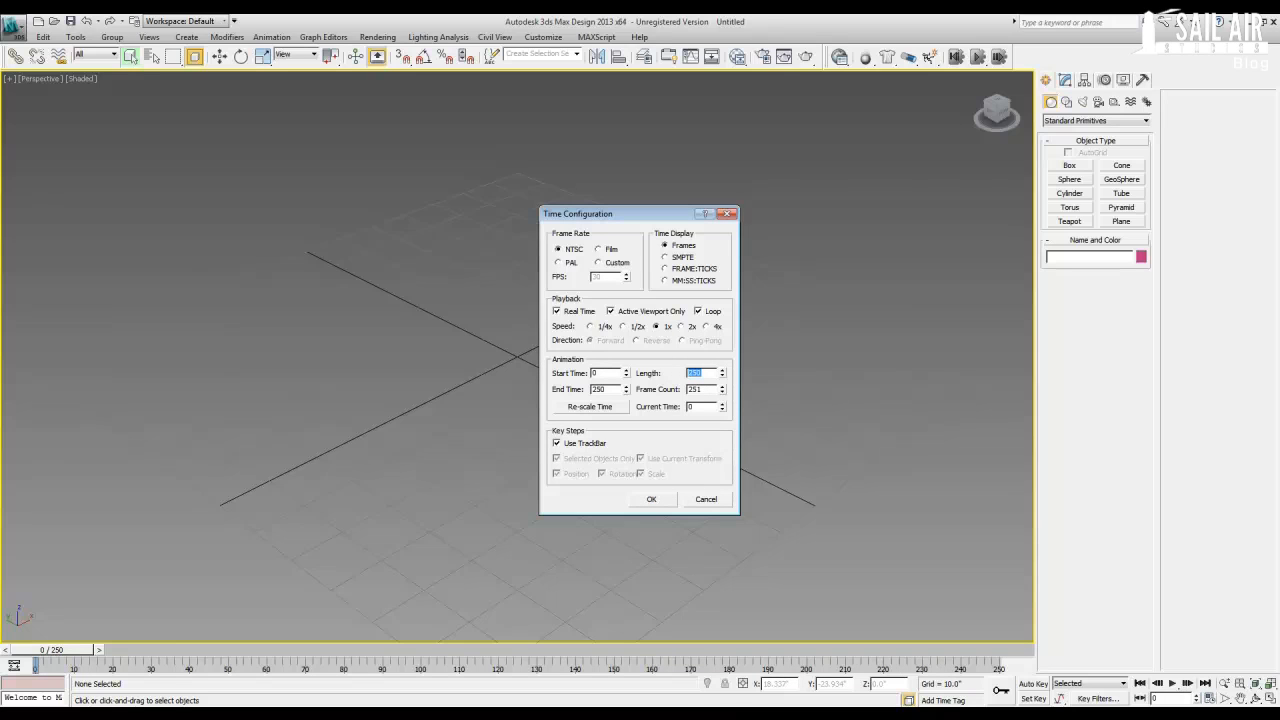
left_click(651, 500)
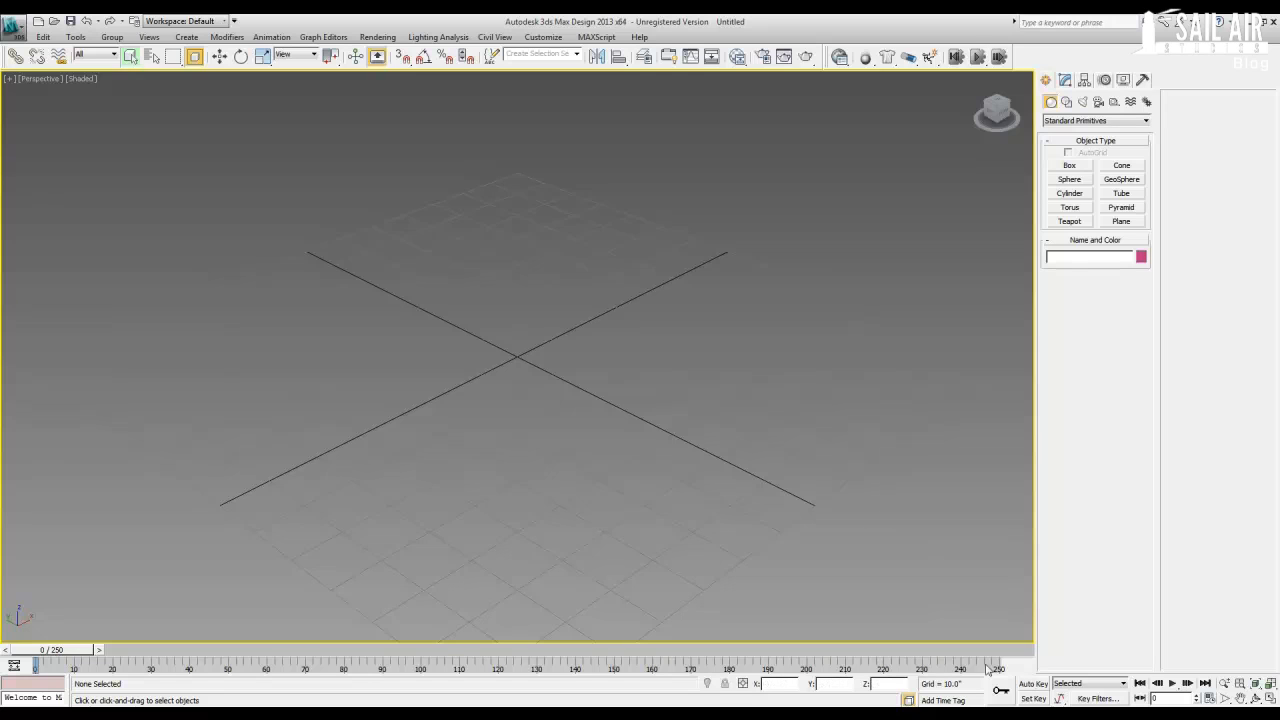
Draw a ground plane about 440 by 517 inches around the scene centre.
left_click(1122, 221)
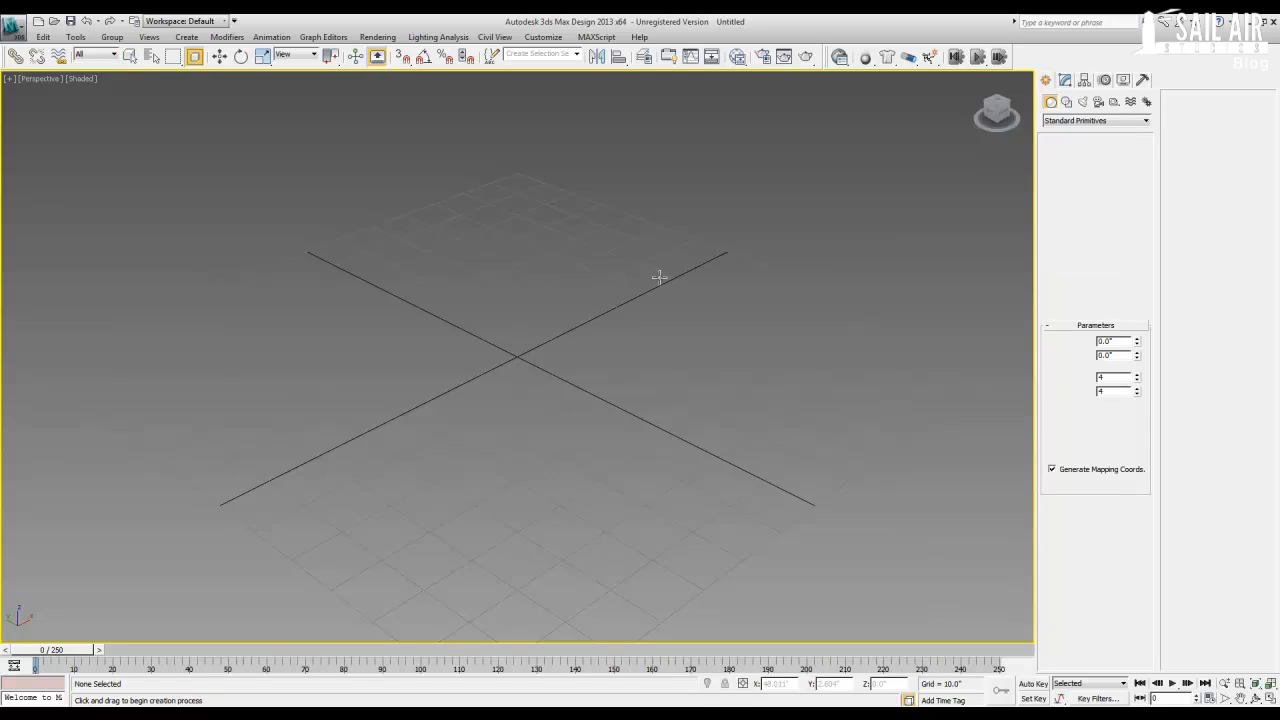
scroll(567, 267, "down", 5)
left_click_drag(535, 220, 478, 572)
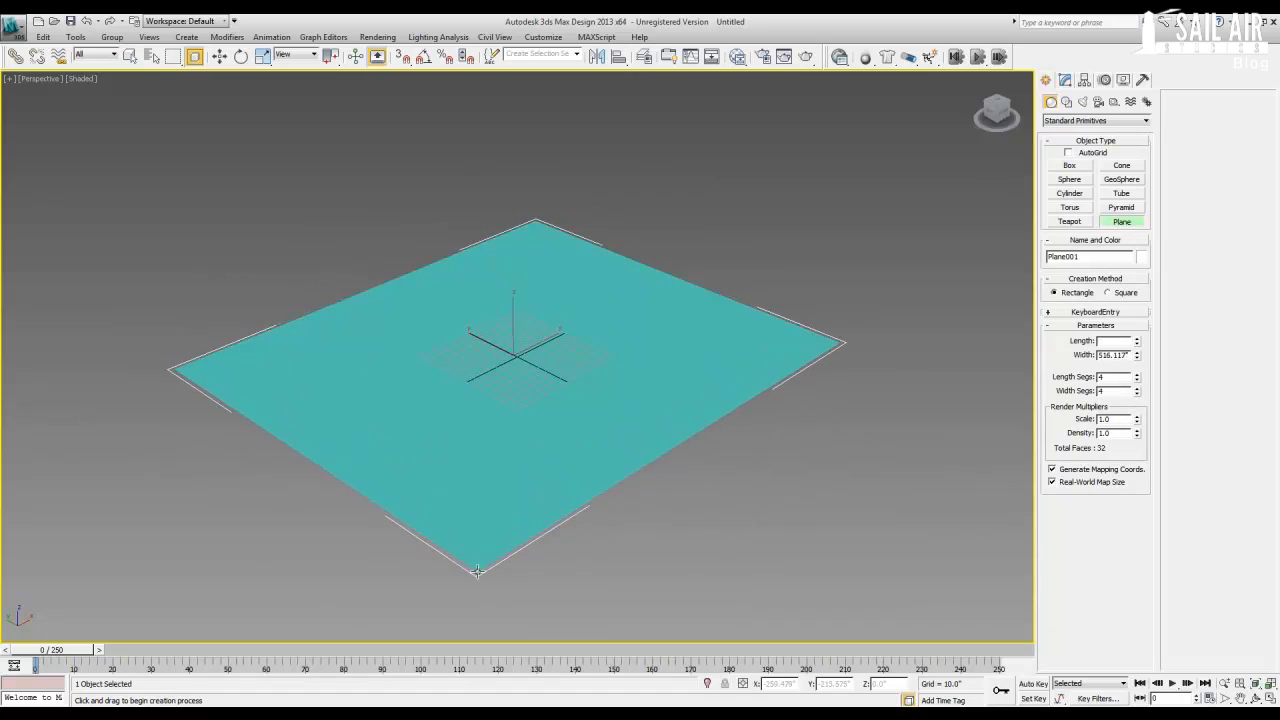
right_click(500, 491)
Set the ground plane to one length and one width segment, with length and width both 1000 inches.
left_click(1065, 80)
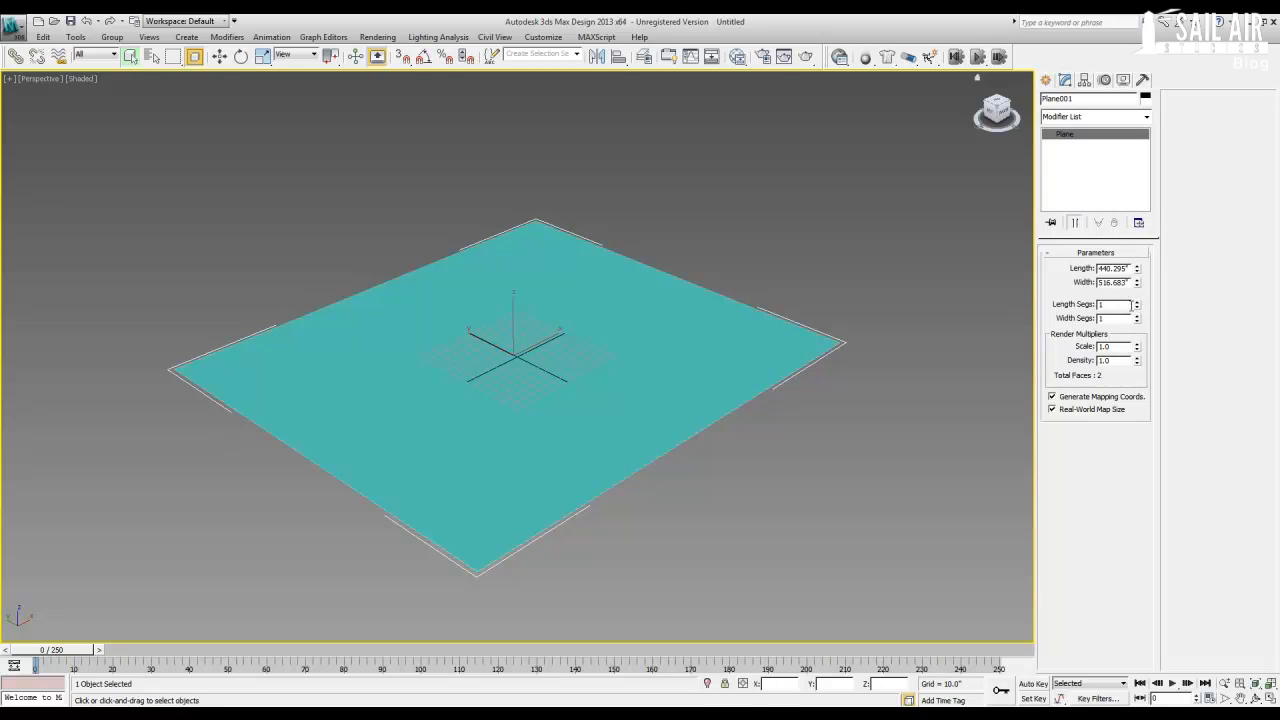
double_click(1119, 268)
type("1000")
key("Tab")
type("100")
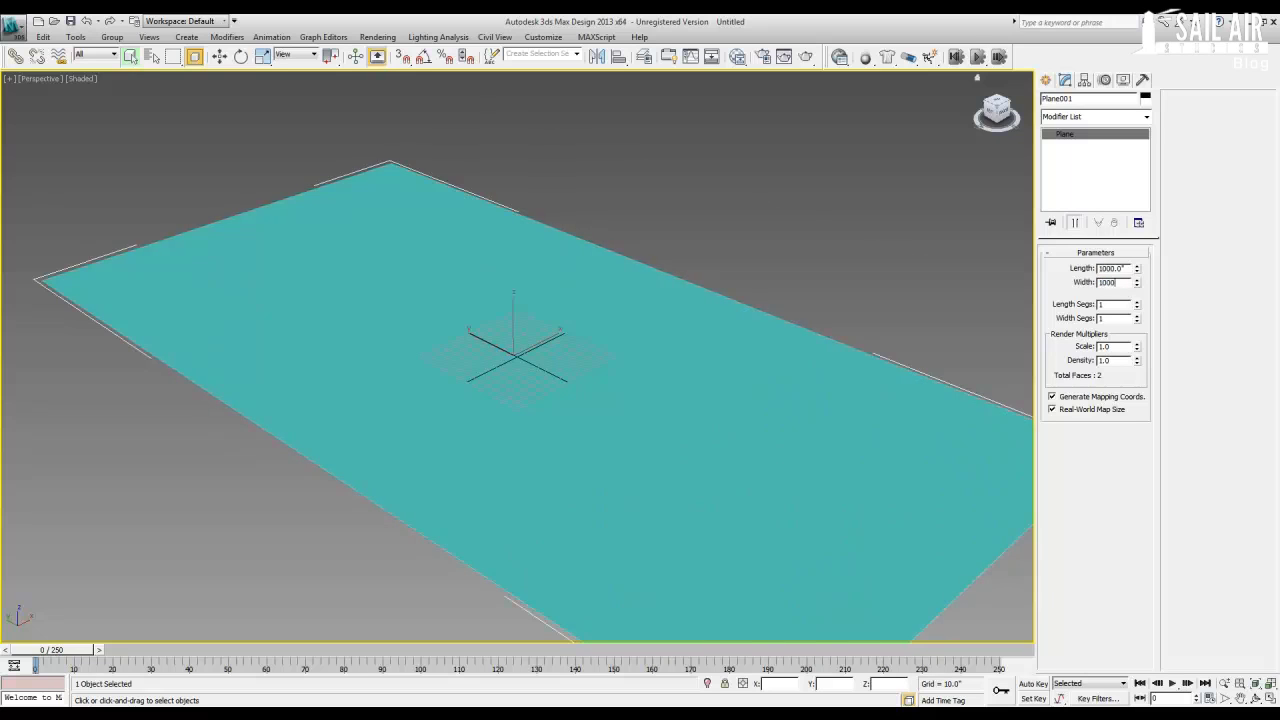
key("Return")
Move the ground plane to the origin by setting its X and Y positions to 0.
key("w")
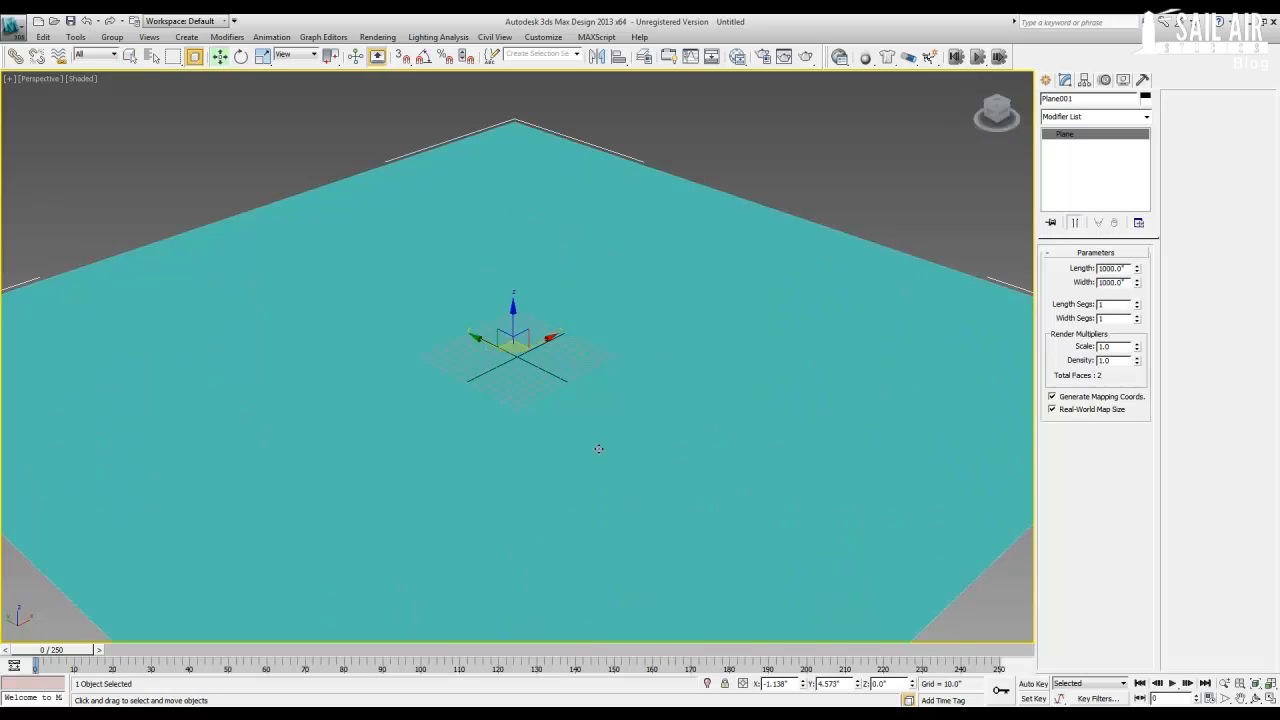
right_click(802, 683)
right_click(856, 683)
scroll(542, 416, "up", 3)
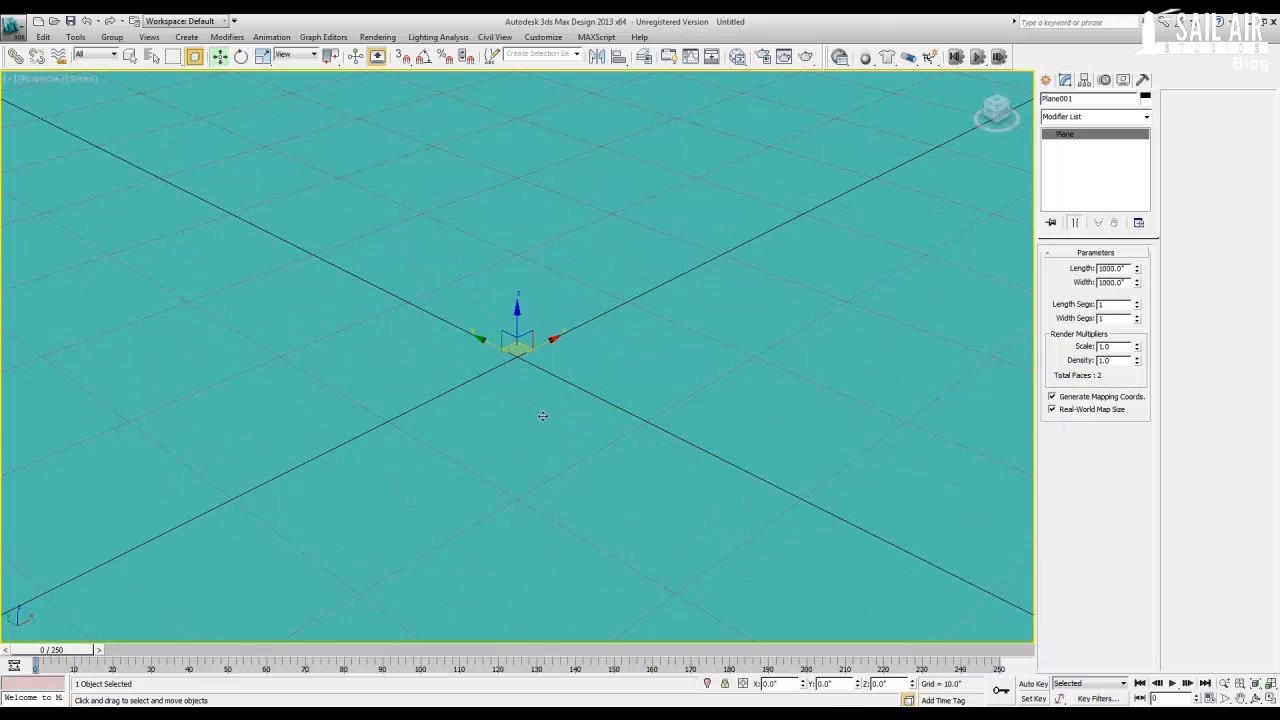
Draw an upright cylinder near the grid origin, about 2.3 inches in radius and about 34 inches high.
left_click(1046, 80)
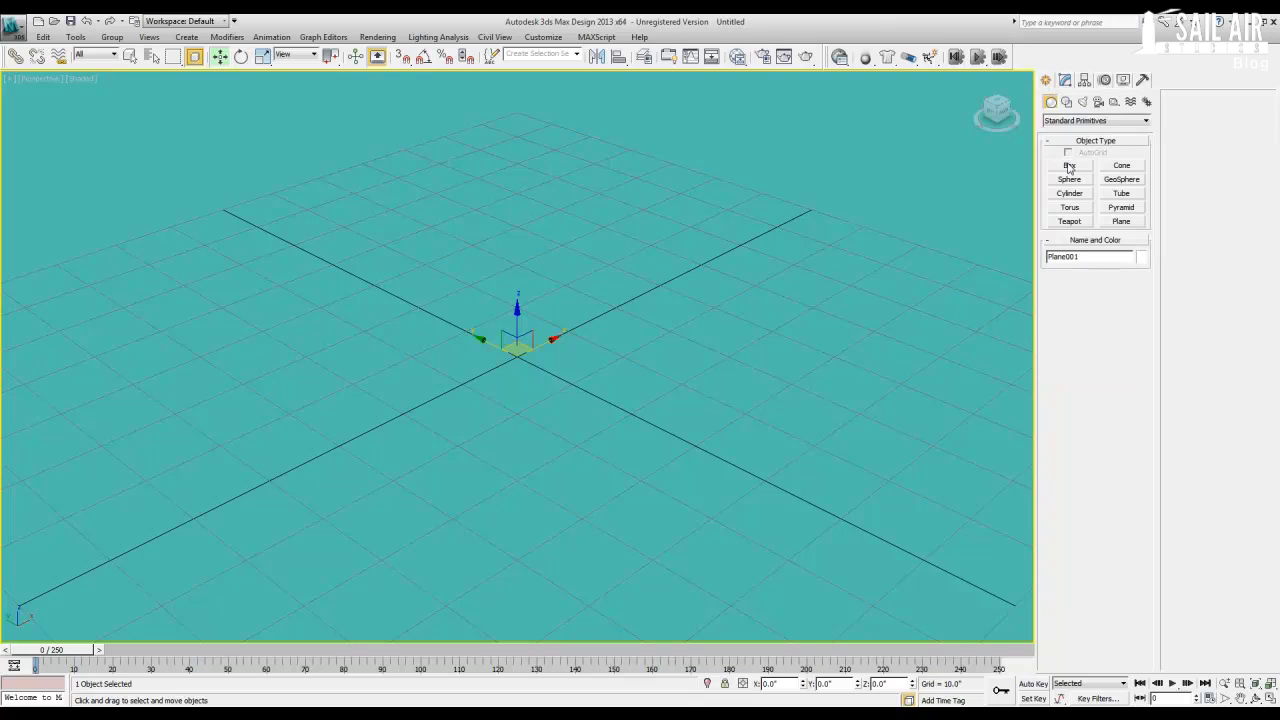
left_click(1071, 193)
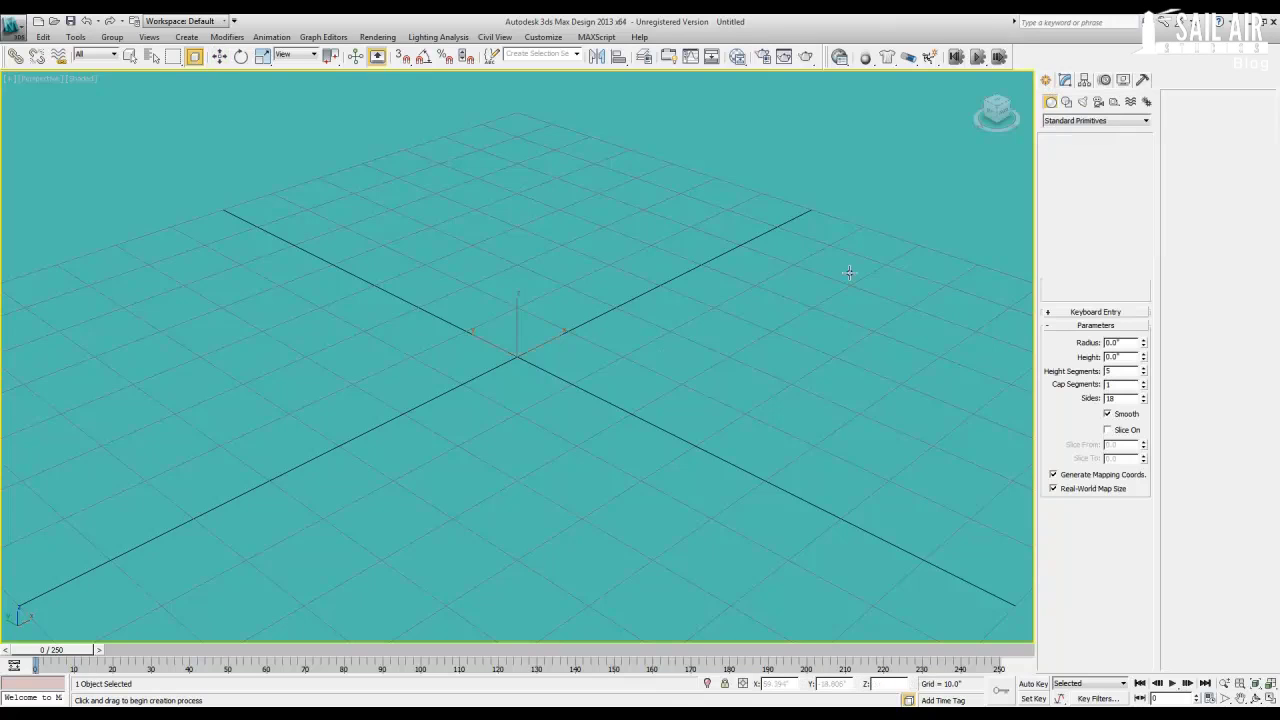
left_click_drag(515, 357, 535, 352)
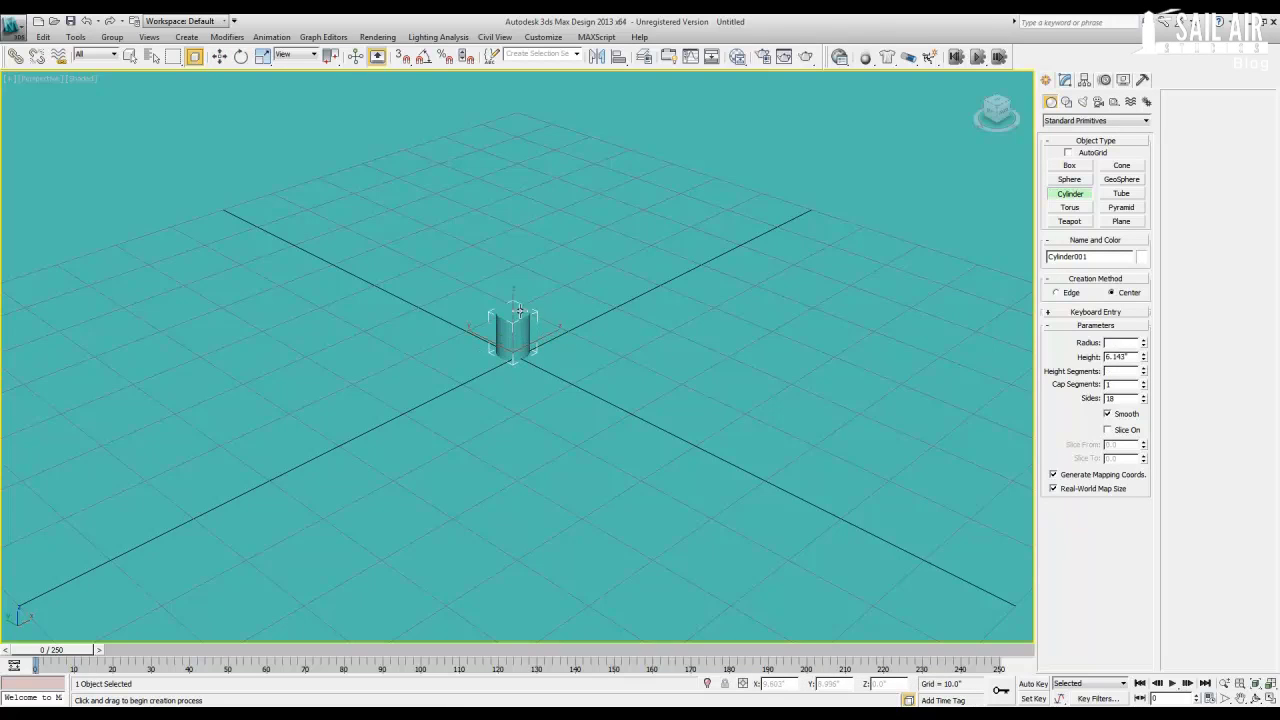
right_click(508, 100)
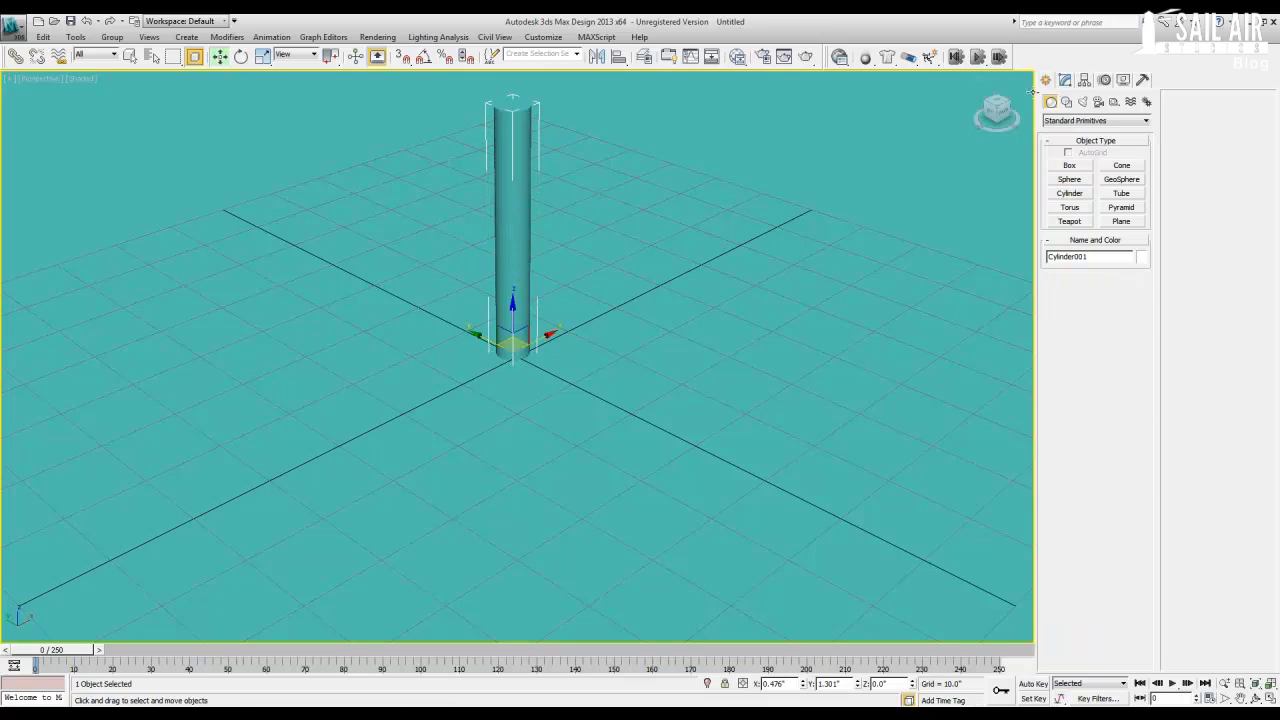
Set the cylinder's radius to 1.5 inches and its height to 120 inches.
left_click(1064, 79)
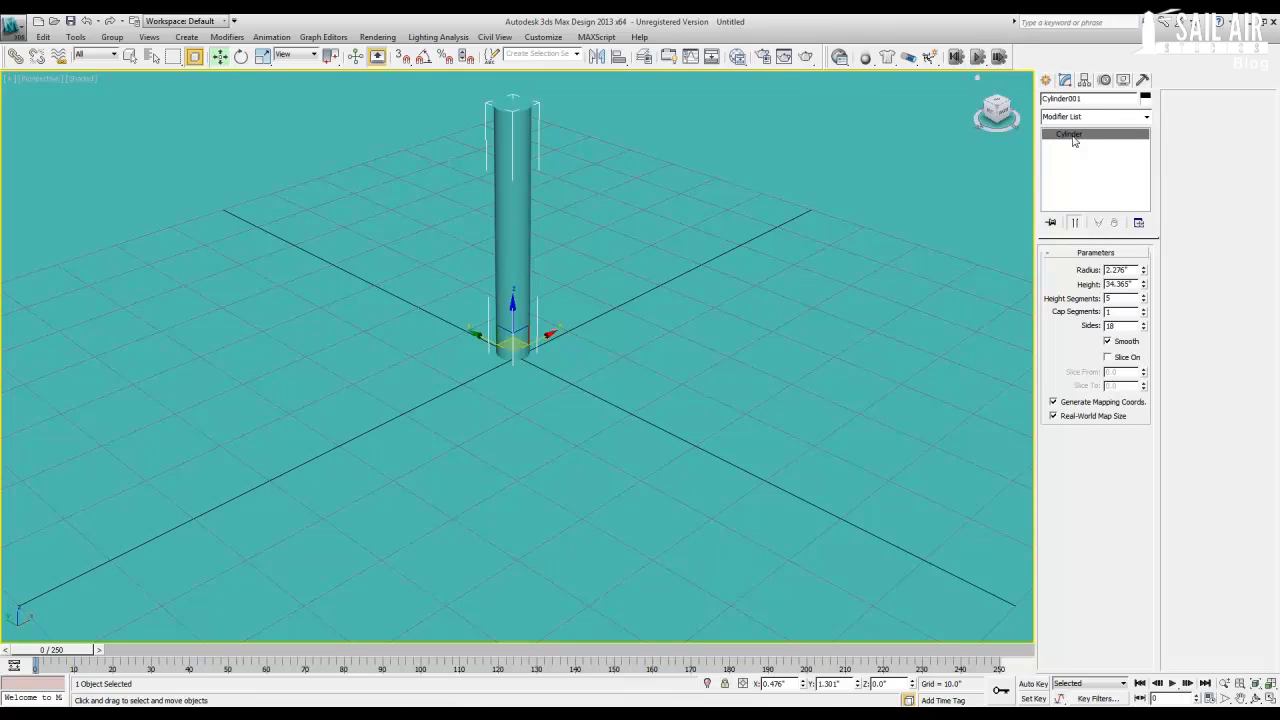
left_click_drag(1131, 270, 1094, 278)
type("1.5")
key("Tab")
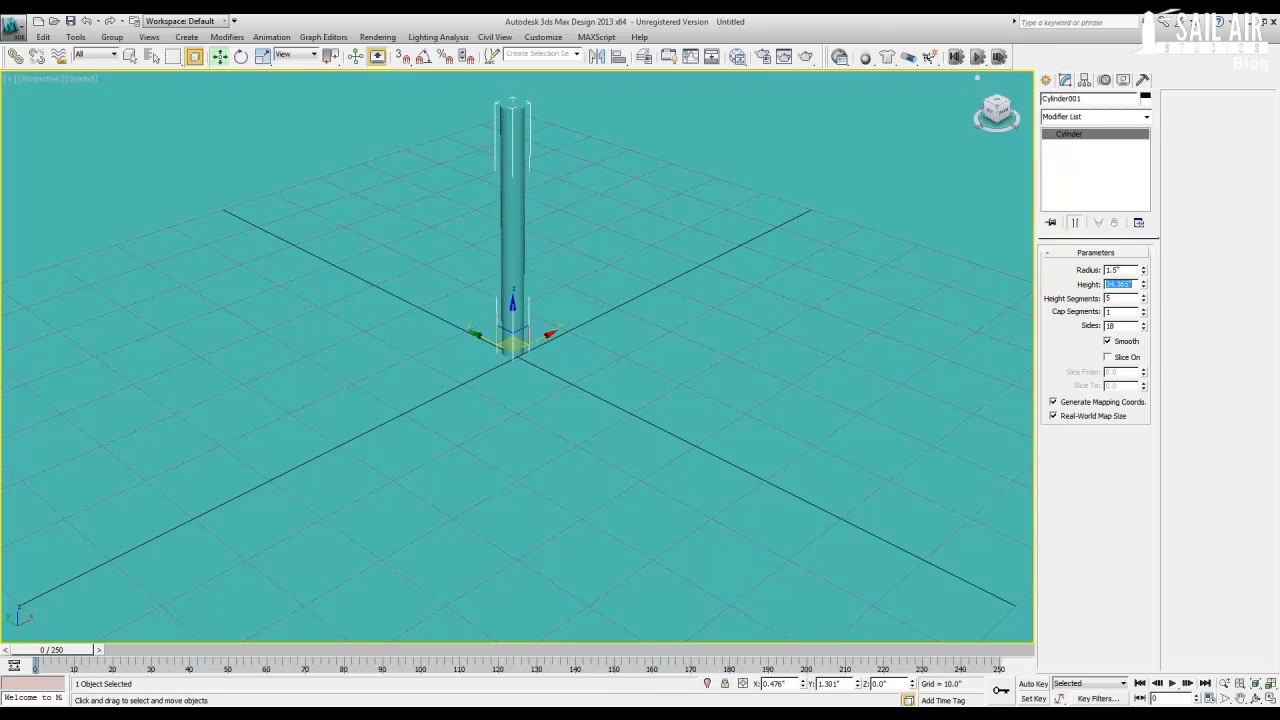
type("120")
key("Return")
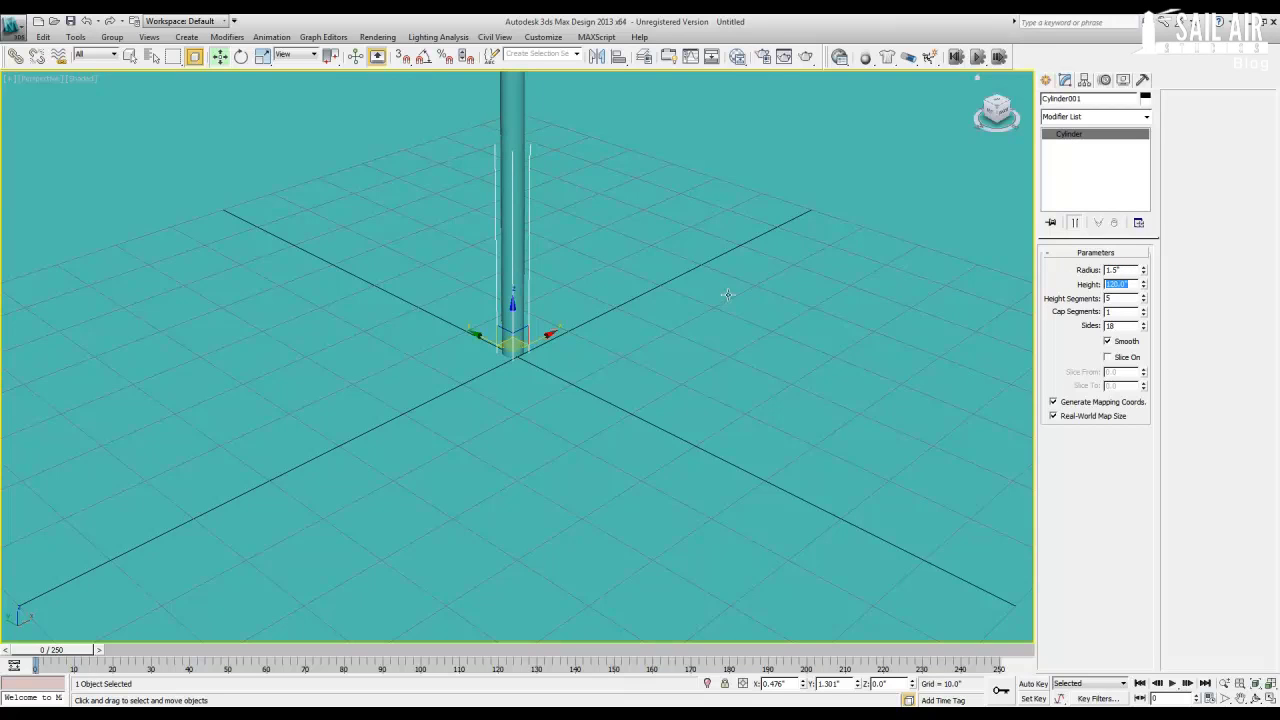
Rename the cylinder FlagPole.
scroll(483, 414, "down", 6)
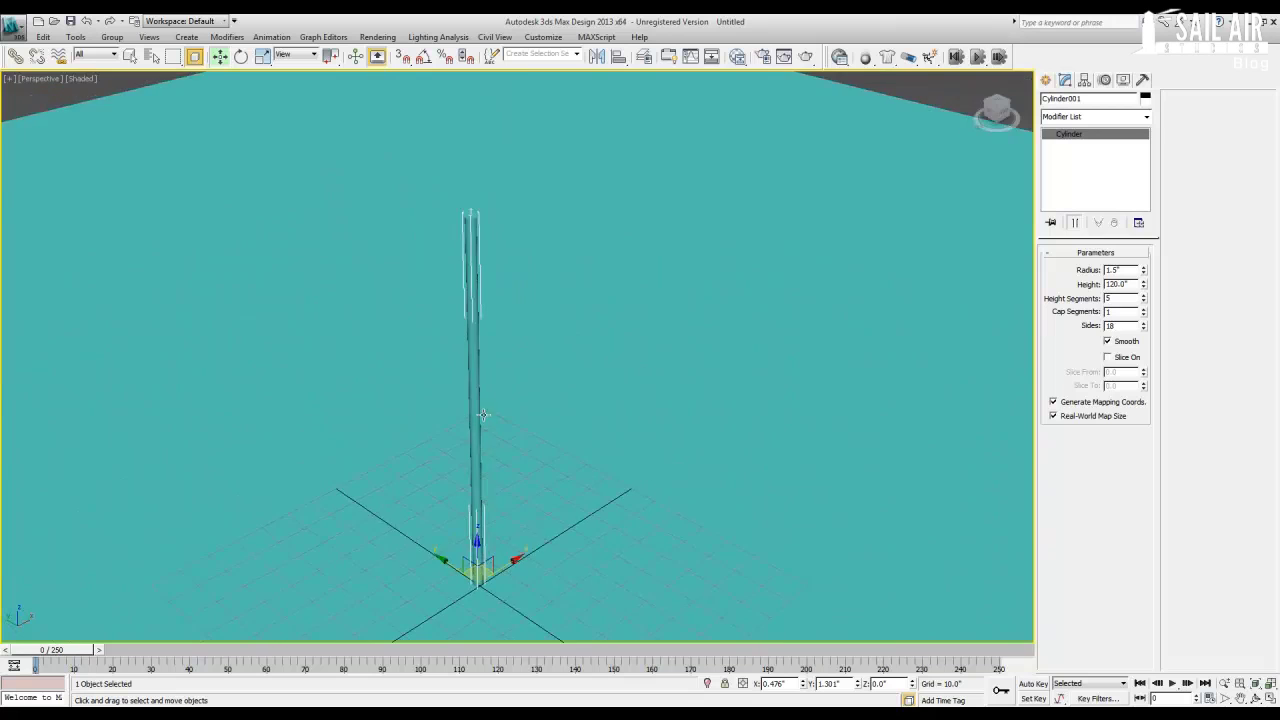
mouse_move(487, 379)
middle_mouse_down("alt")
mouse_move(546, 342)
mouse_move(506, 343)
mouse_move(482, 383)
middle_mouse_up("alt")
scroll(482, 383, "up", 3)
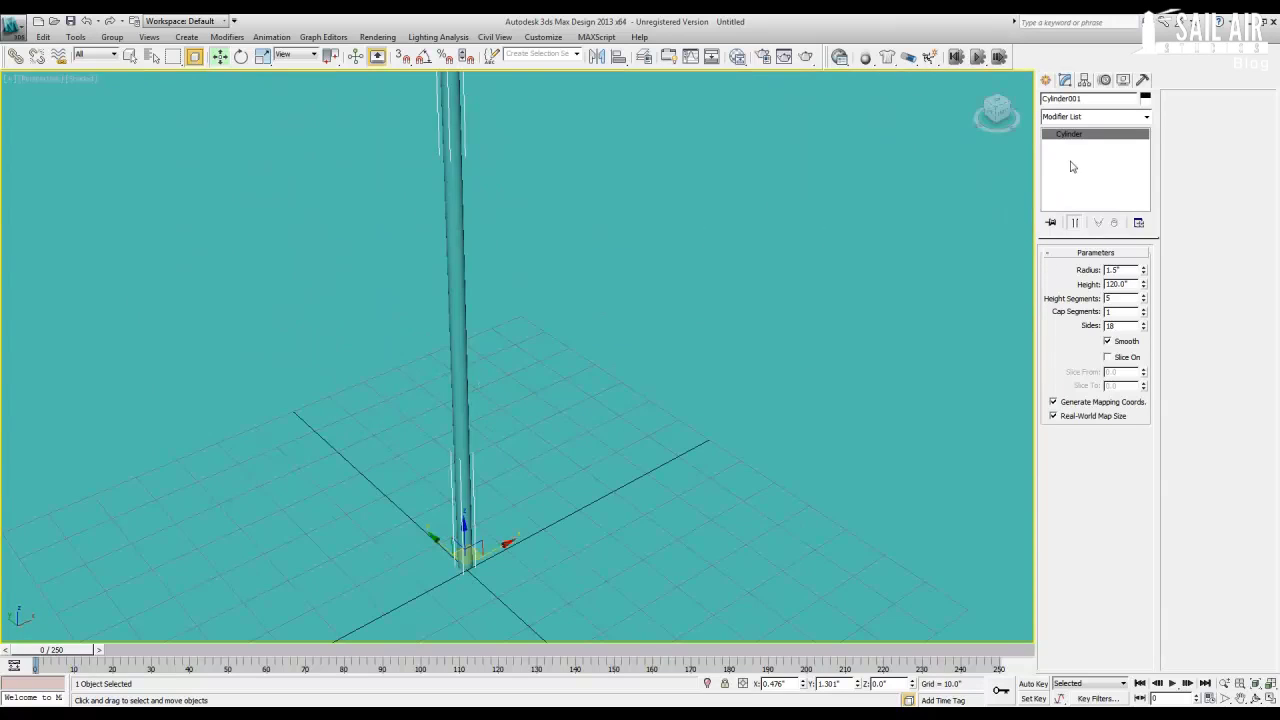
double_click(1078, 101)
type("FlagPole")
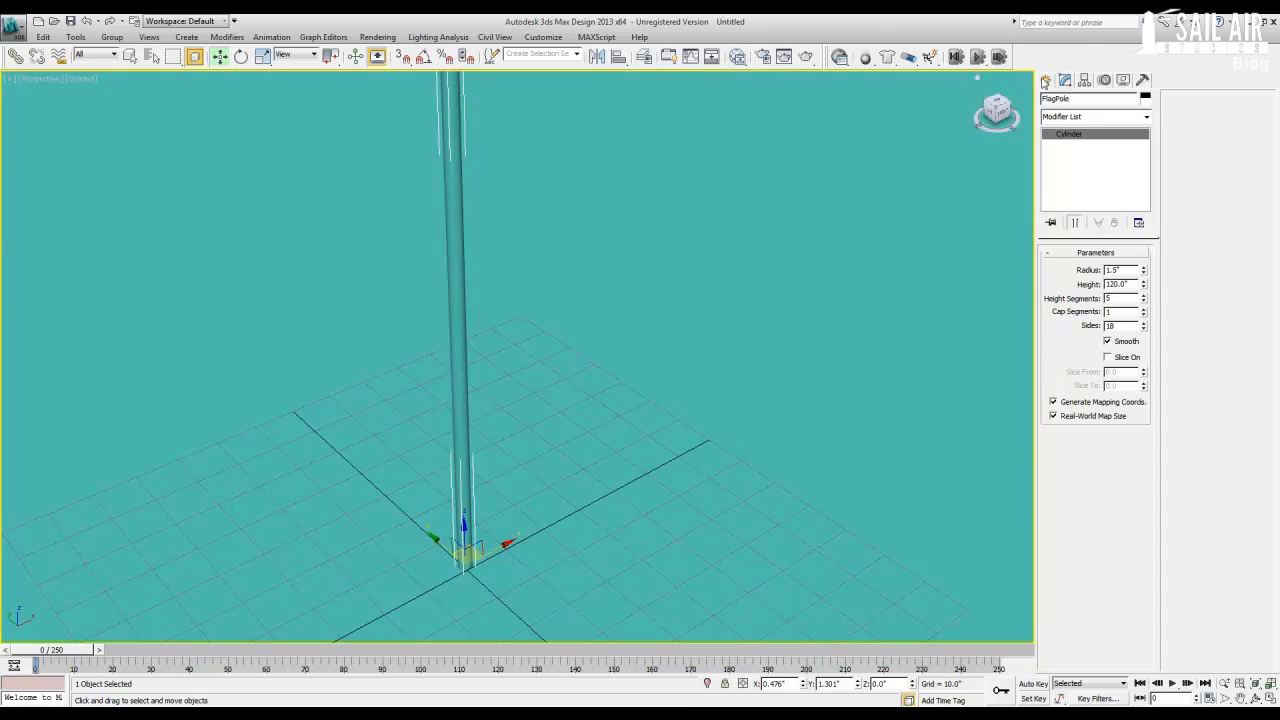
Draw a second plane, about 38 inches wide, on the ground beside the pole on its positive X side.
left_click(1045, 80)
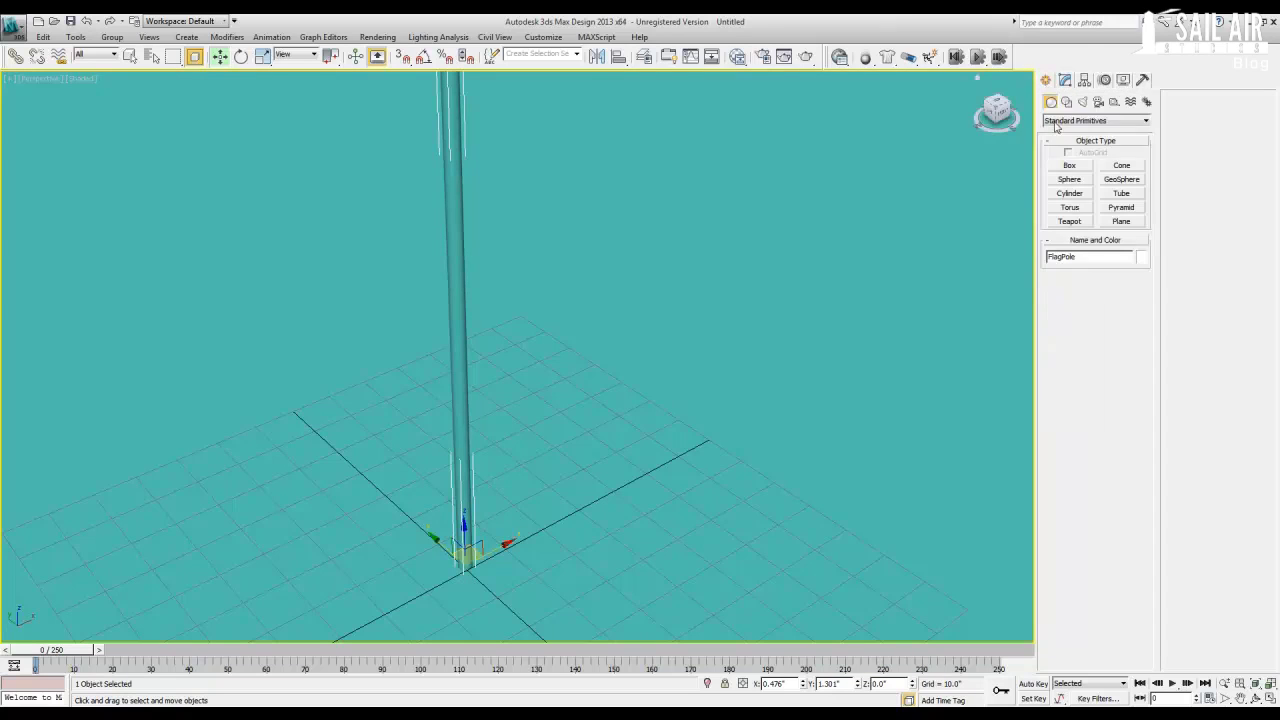
left_click(1121, 221)
left_click_drag(618, 410, 668, 600)
right_click(668, 600)
Set the second plane's length to 40 inches and its width to 20 inches.
left_click(1064, 80)
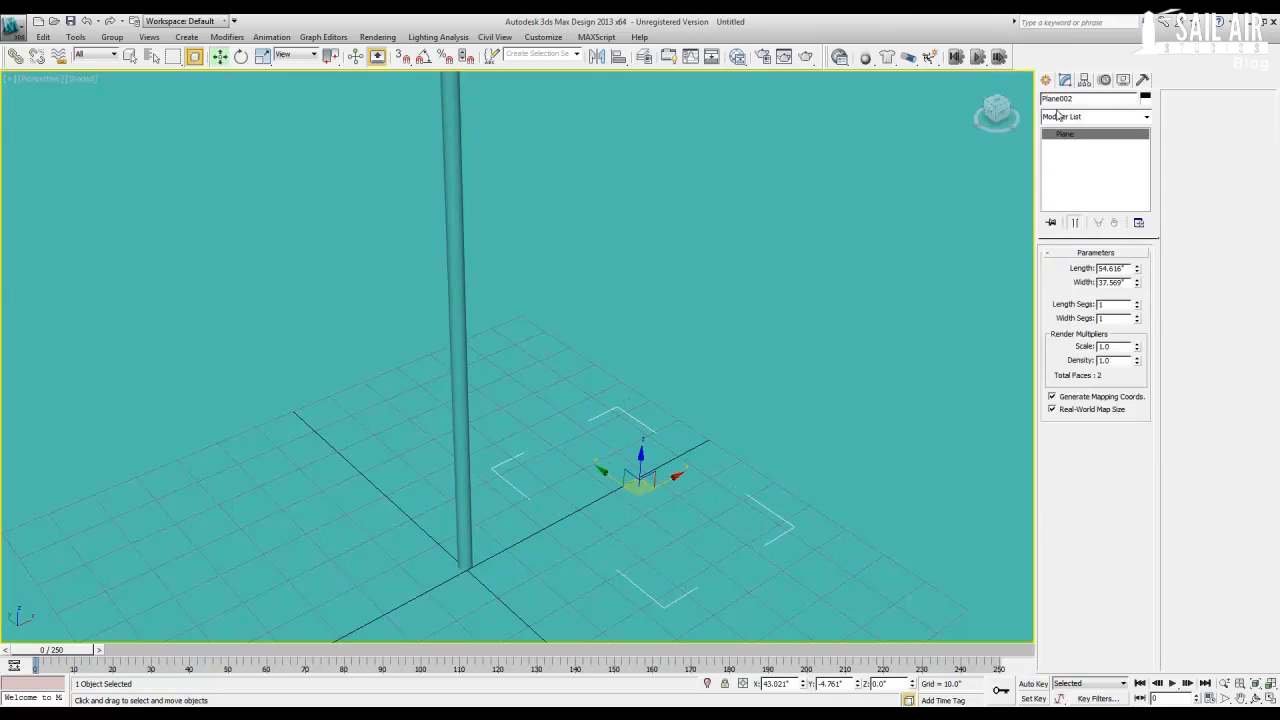
double_click(1111, 270)
type("40")
key("Tab")
type("40")
key("Return")
type("20")
key("Return")
Raise the small plane to about 47 inches above the ground and give it a black object color.
left_click_drag(642, 457, 656, 275)
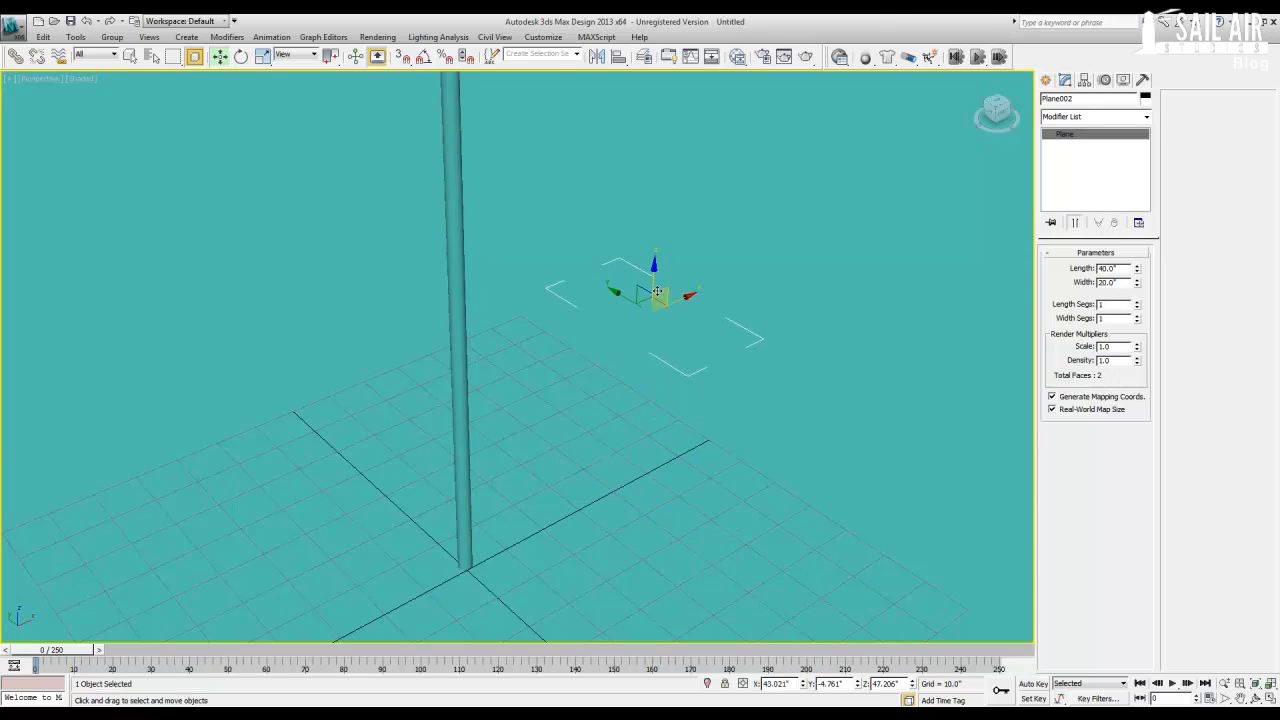
left_click(1145, 99)
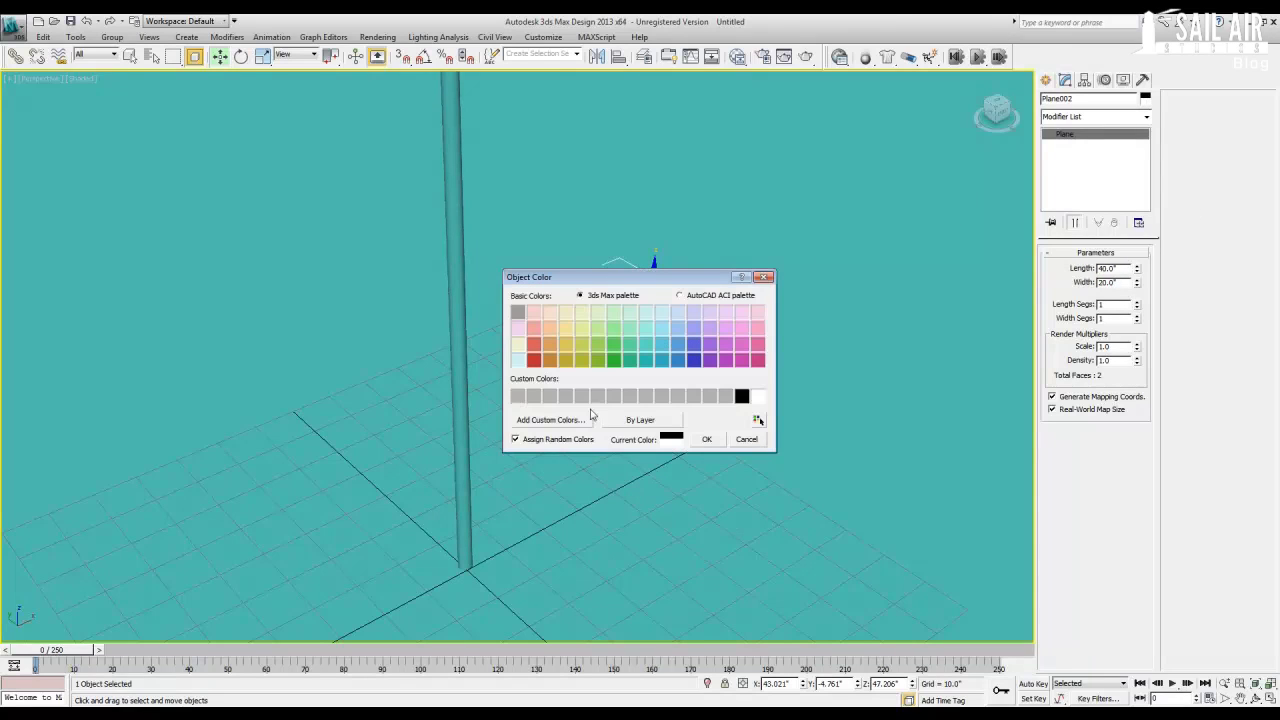
left_click(707, 440)
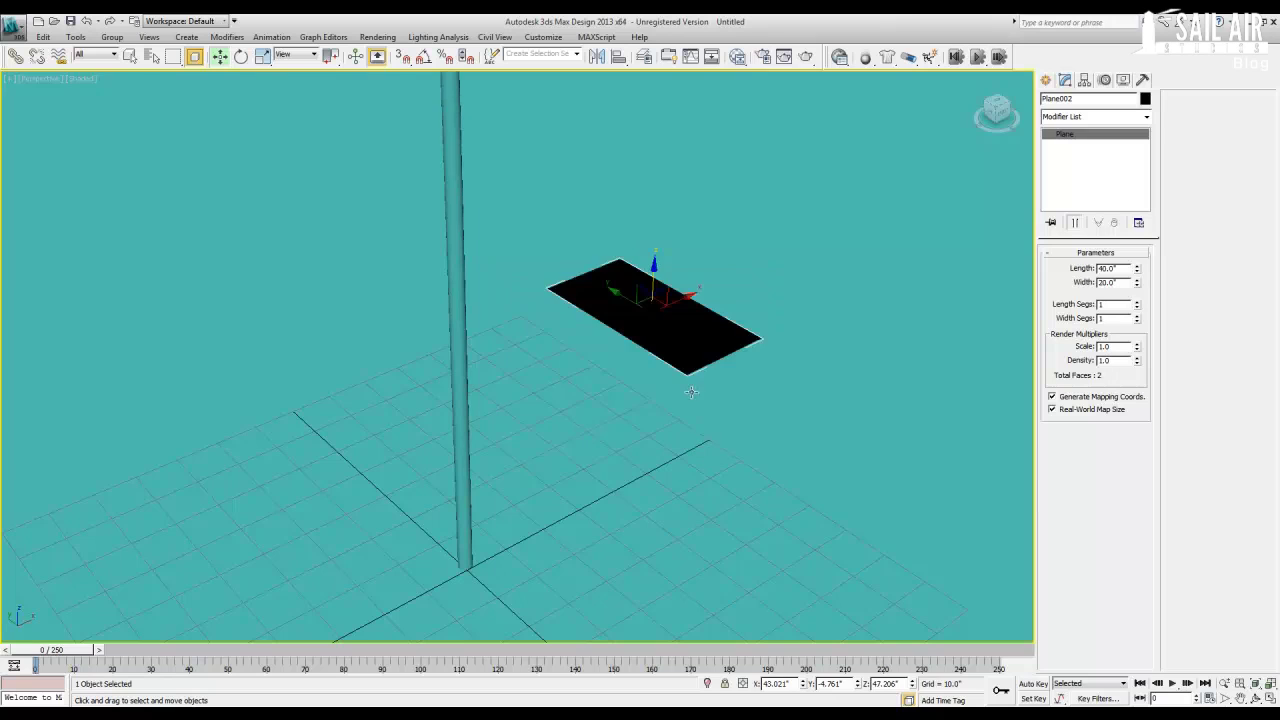
Create a Standard material in the Slate Material Editor and assign it to the small flag plane.
key("m")
right_click(772, 281)
mouse_move(873, 282)
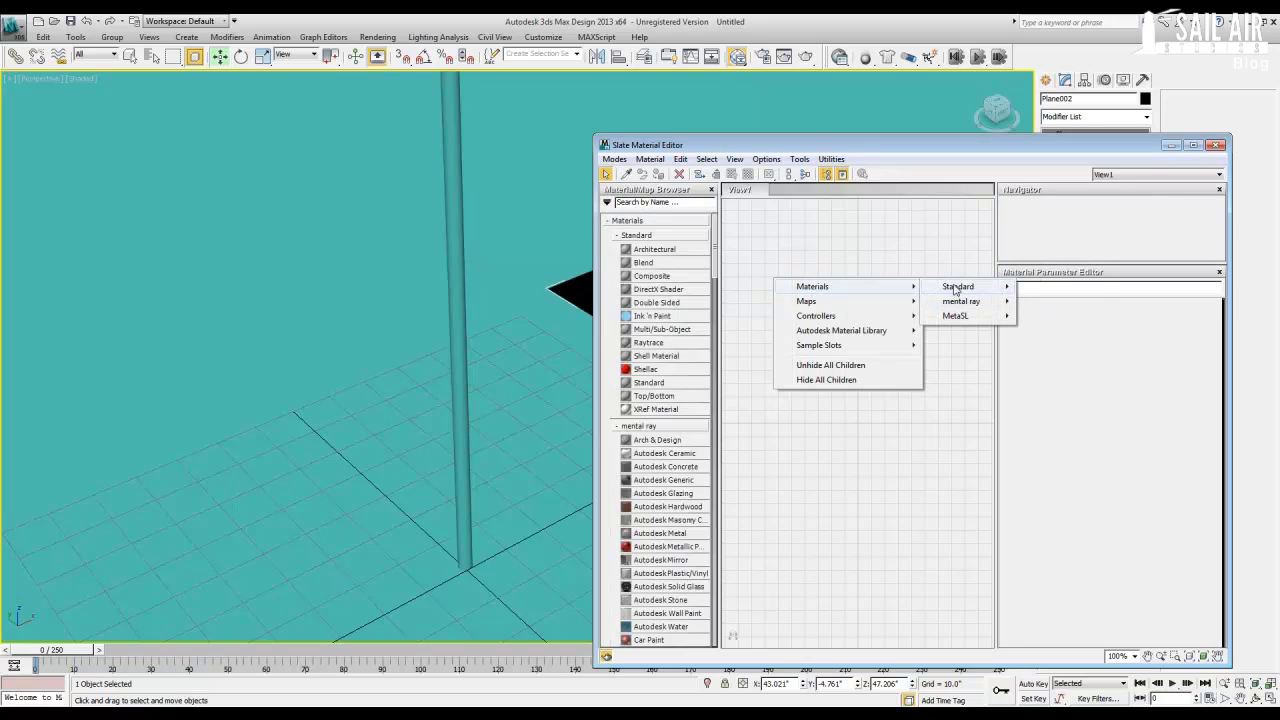
mouse_move(965, 287)
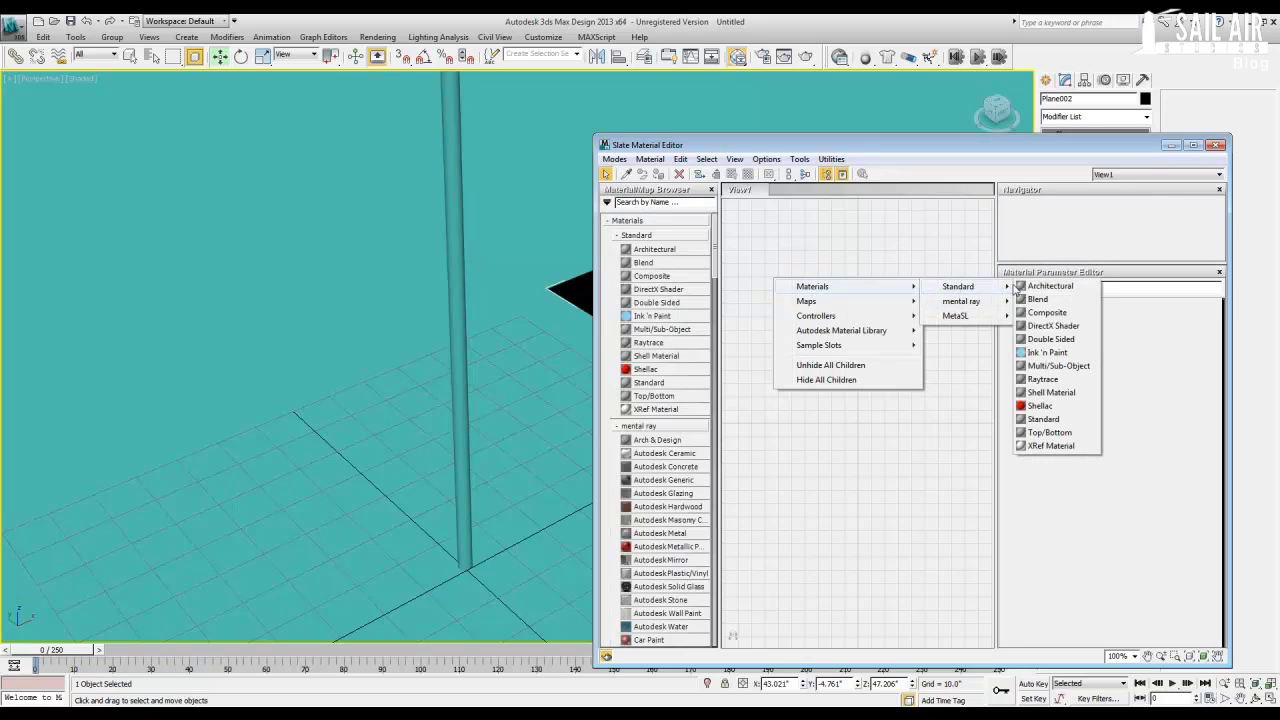
left_click(1043, 419)
left_click_drag(826, 364, 582, 298)
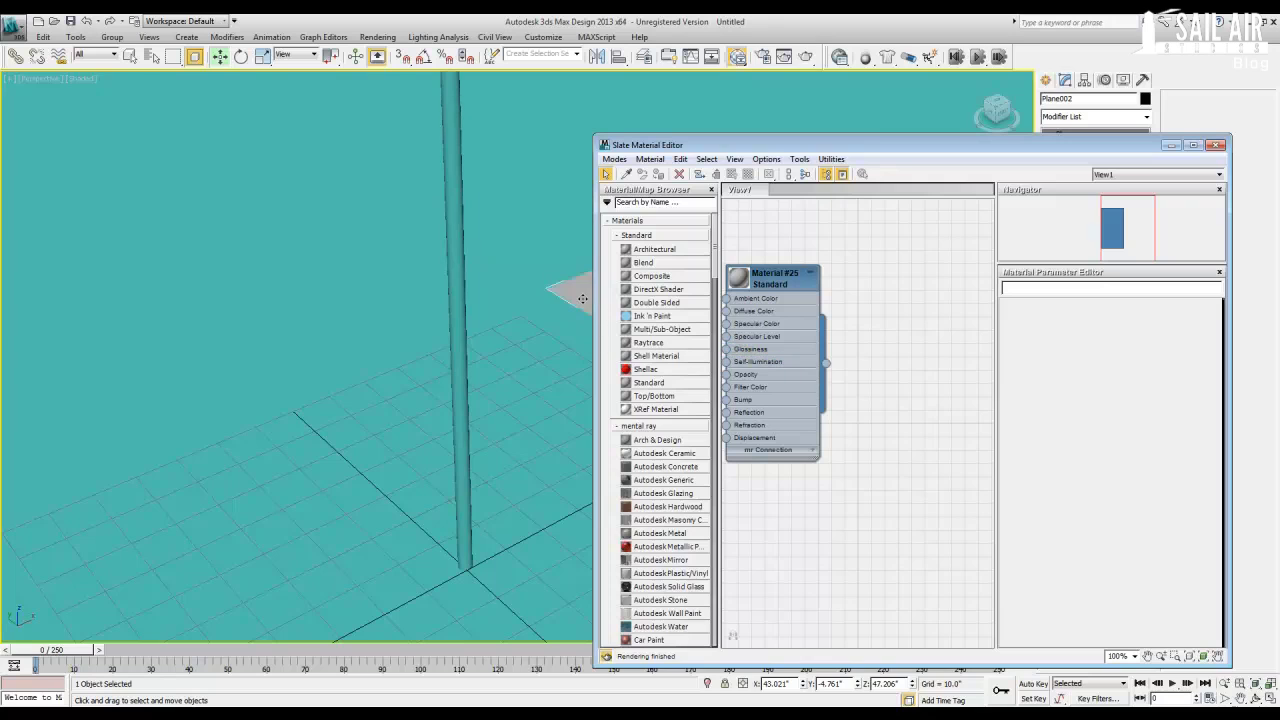
left_click(1170, 145)
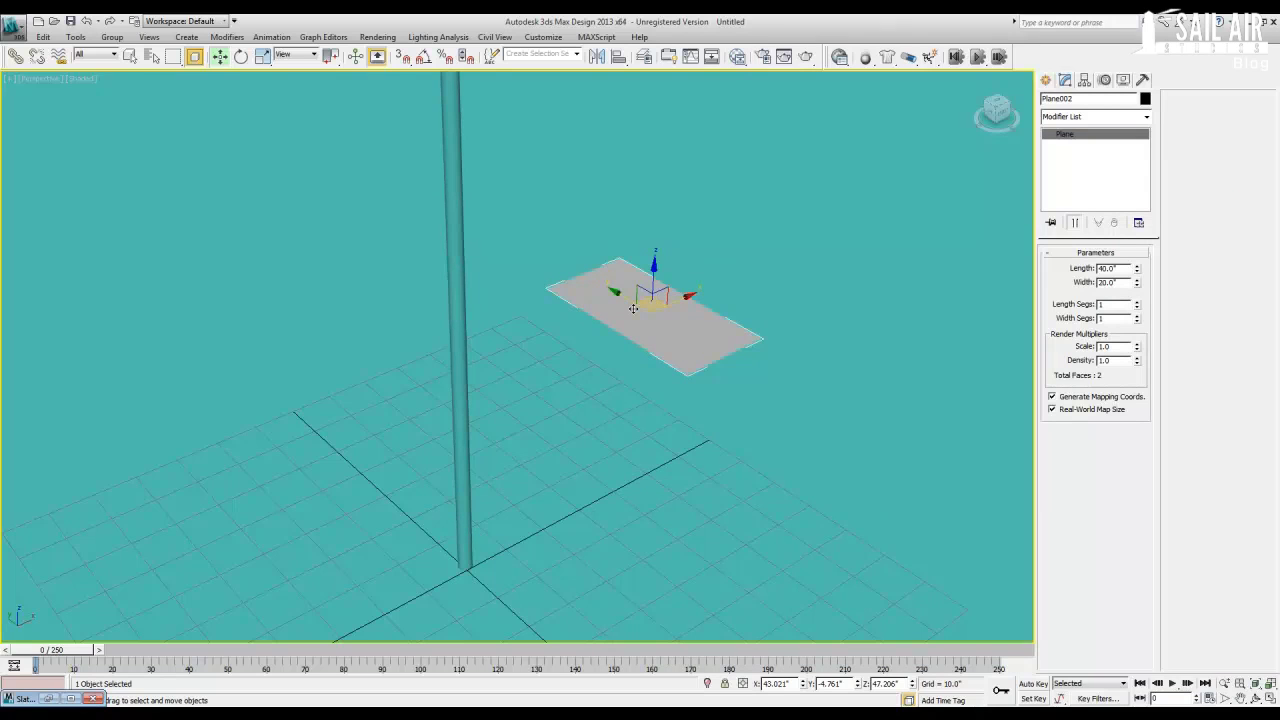
Show edged faces and set the flag plane to 40 length segments and 20 width segments.
key("F4")
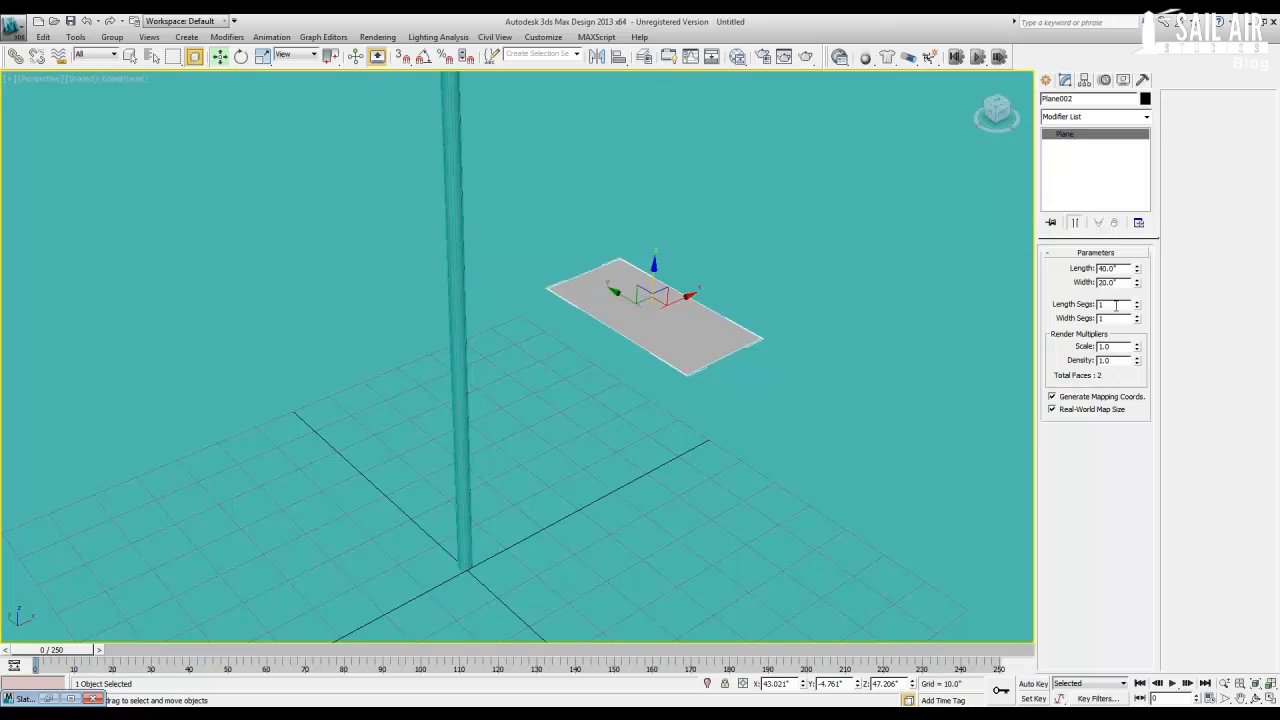
type("40")
key("Tab")
type("20")
key("Return")
Rotate the flag plane upright with its long side along X and raise it to about 91 inches.
scroll(577, 361, "down", 2)
key("e")
left_click_drag(562, 364, 493, 165)
key("a")
key("w")
In the Front view, move the flag plane to the pole's upper end, at about X 20 and Z 109 inches.
key("alt+w")
right_click(624, 213)
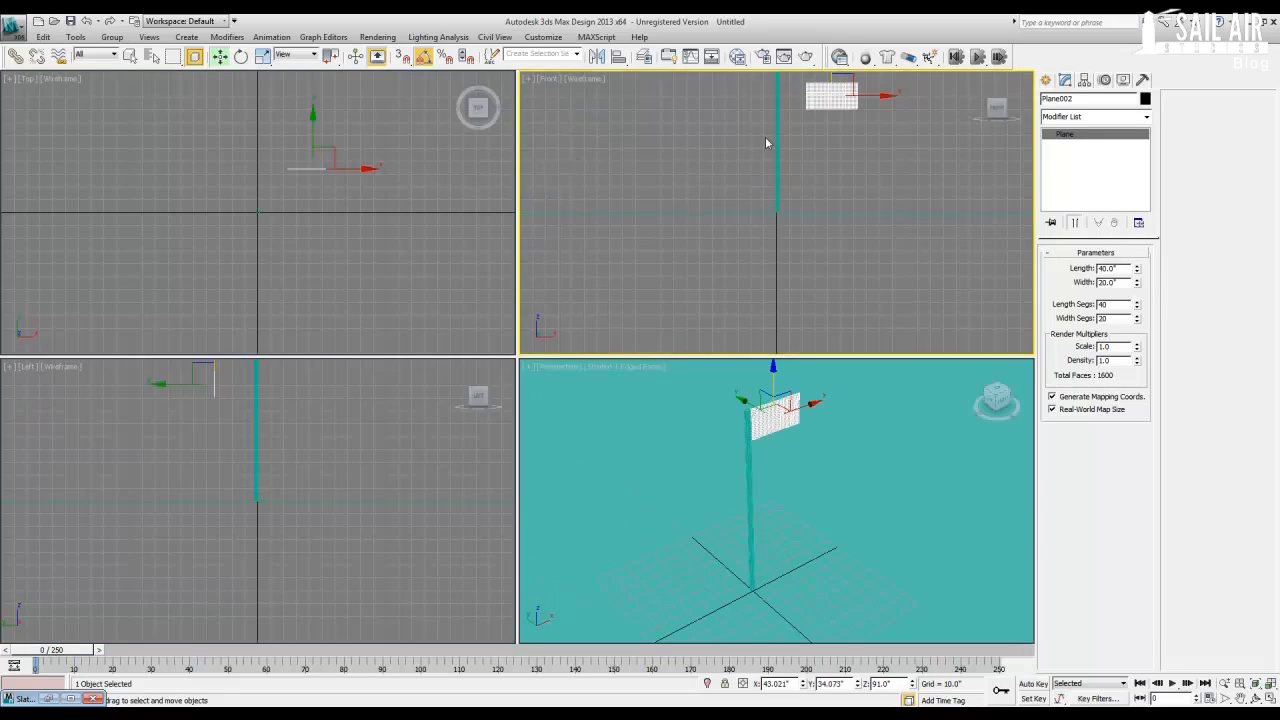
scroll(774, 263, "up", 2)
left_click_drag(876, 186, 831, 160)
scroll(811, 179, "up", 3)
key("alt+w")
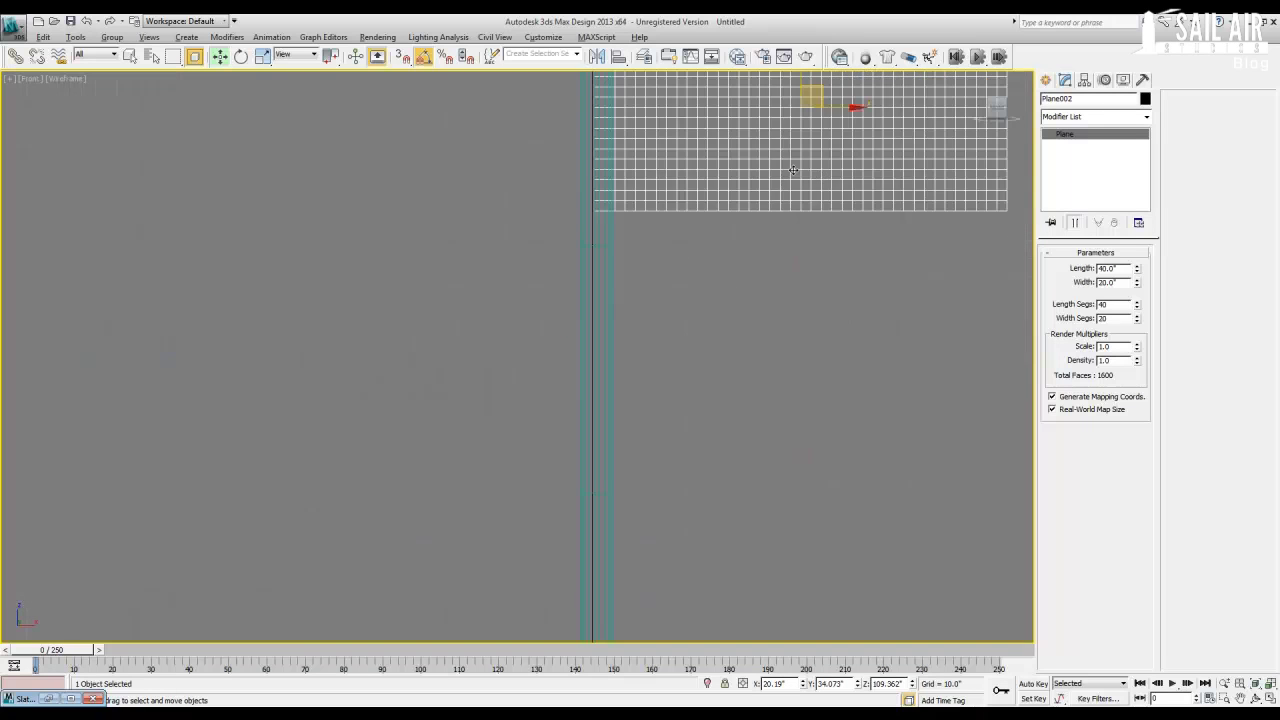
middle_click_drag(794, 170, 762, 384)
scroll(773, 316, "up", 2)
middle_click_drag(773, 316, 748, 334)
scroll(748, 334, "down", 2)
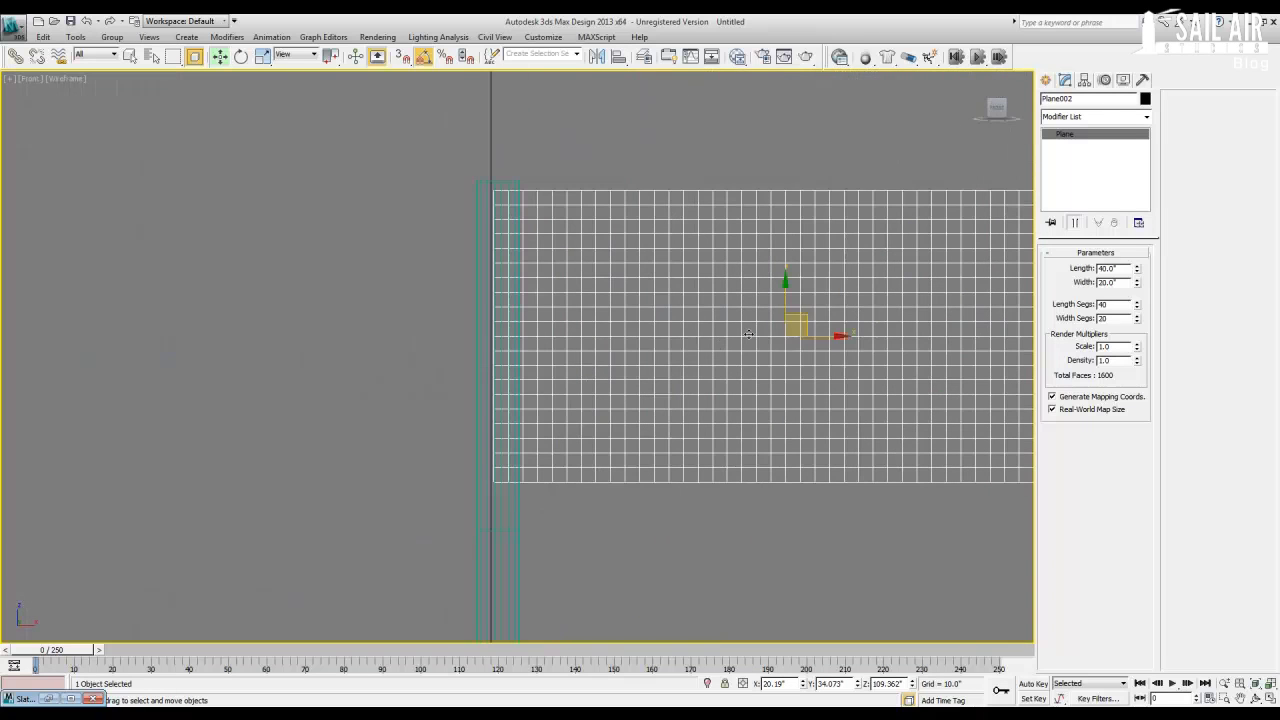
mouse_move(829, 331)
left_mouse_down()
mouse_move(812, 335)
mouse_move(825, 335)
left_mouse_up()
In the Top view, move the flag plane along Y onto the pole, to about 1.2 inches, and return to the full Perspective view.
key("alt+w")
middle_click_drag(340, 246, 294, 240)
left_click_drag(320, 150, 329, 273)
scroll(397, 257, "up", 6)
middle_click_drag(399, 270, 329, 270)
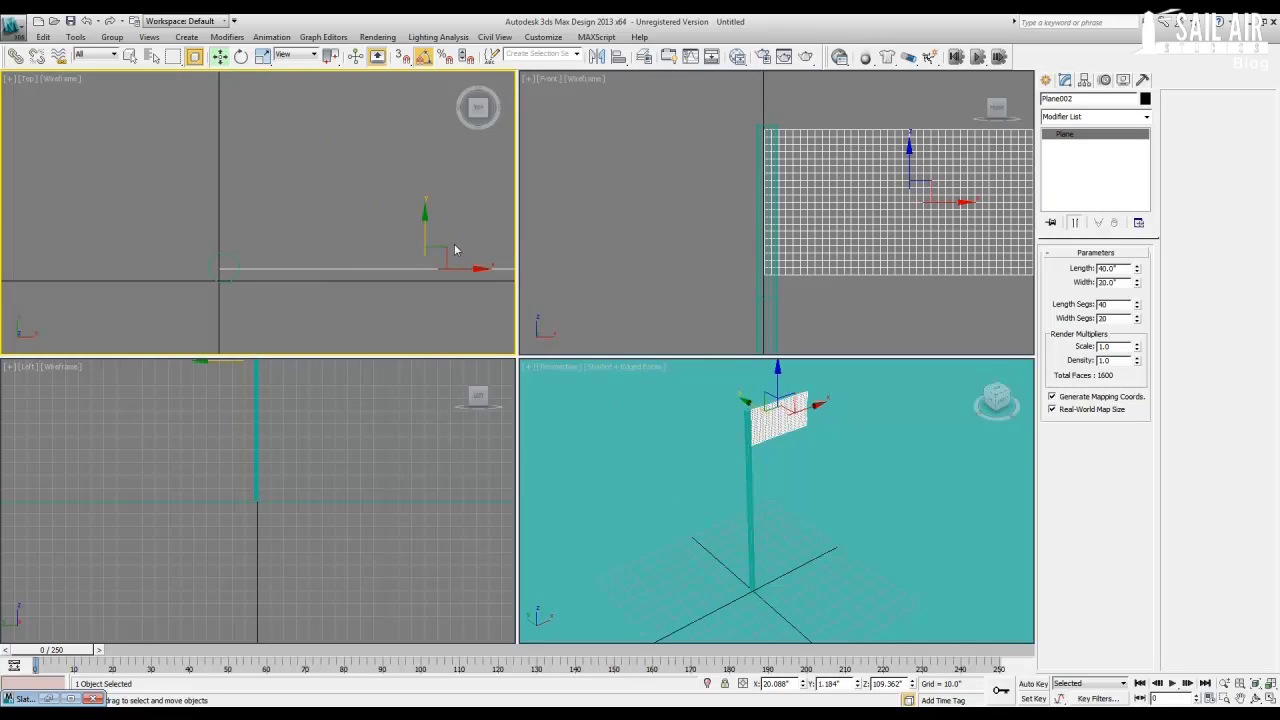
left_click(738, 407)
key("alt+w")
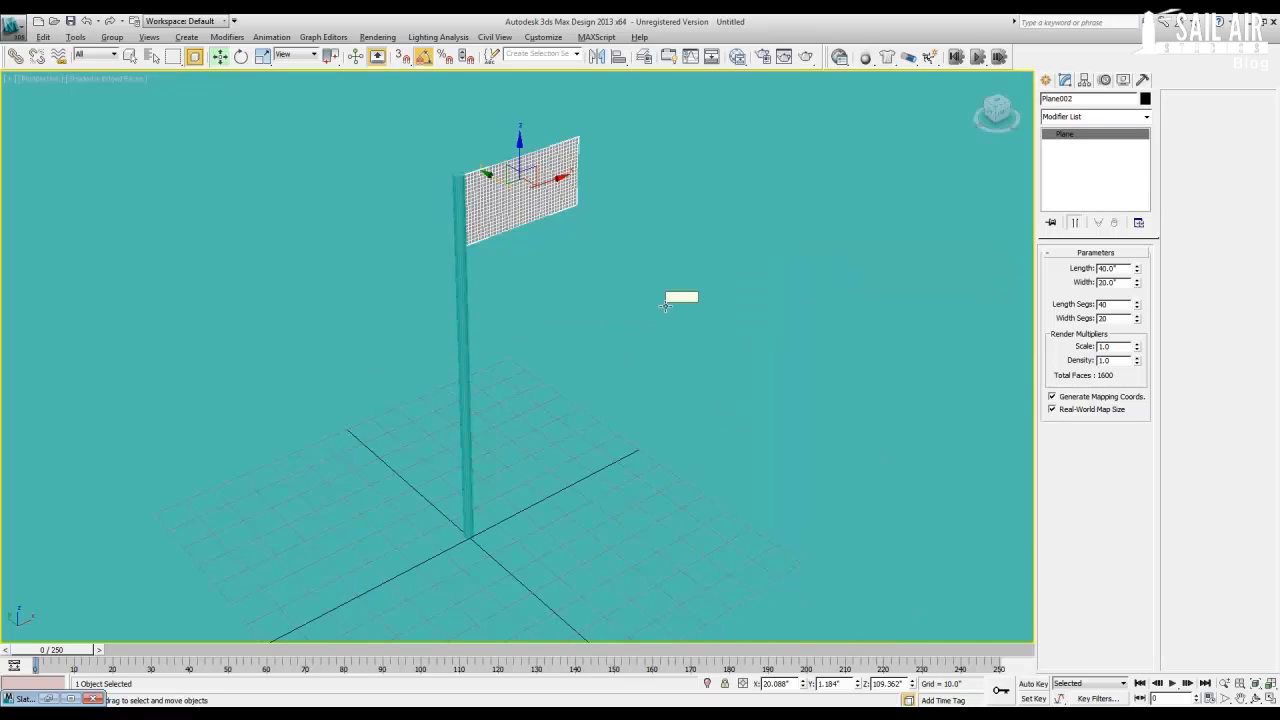
Undock the MassFX Toolbar so it floats over the viewport, and check the available toolbars and Show UI options.
left_click(836, 58)
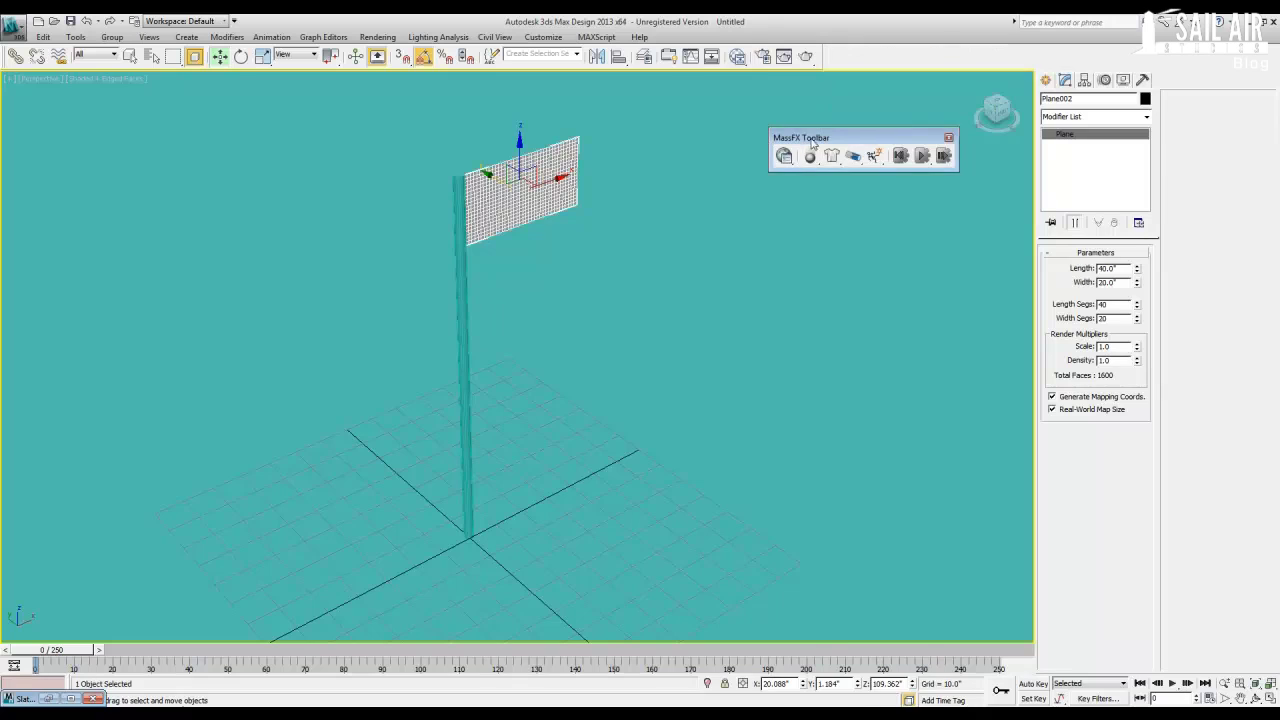
right_click(955, 58)
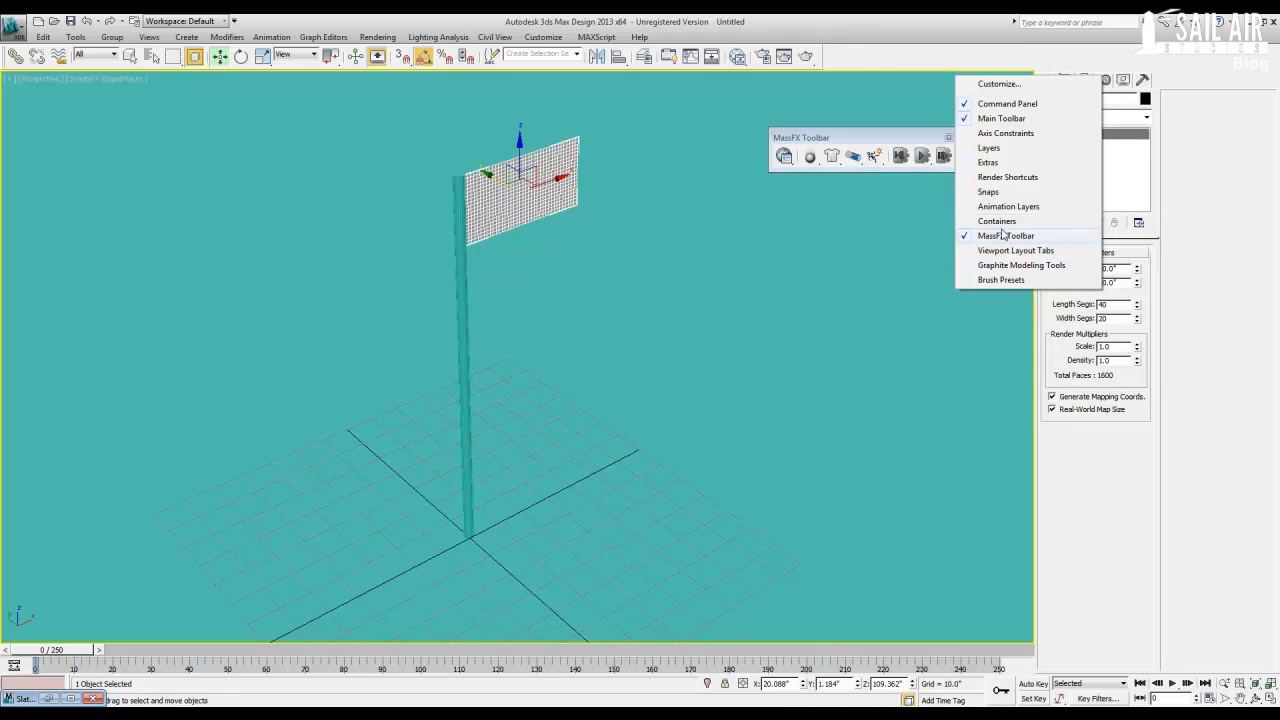
left_click(476, 37)
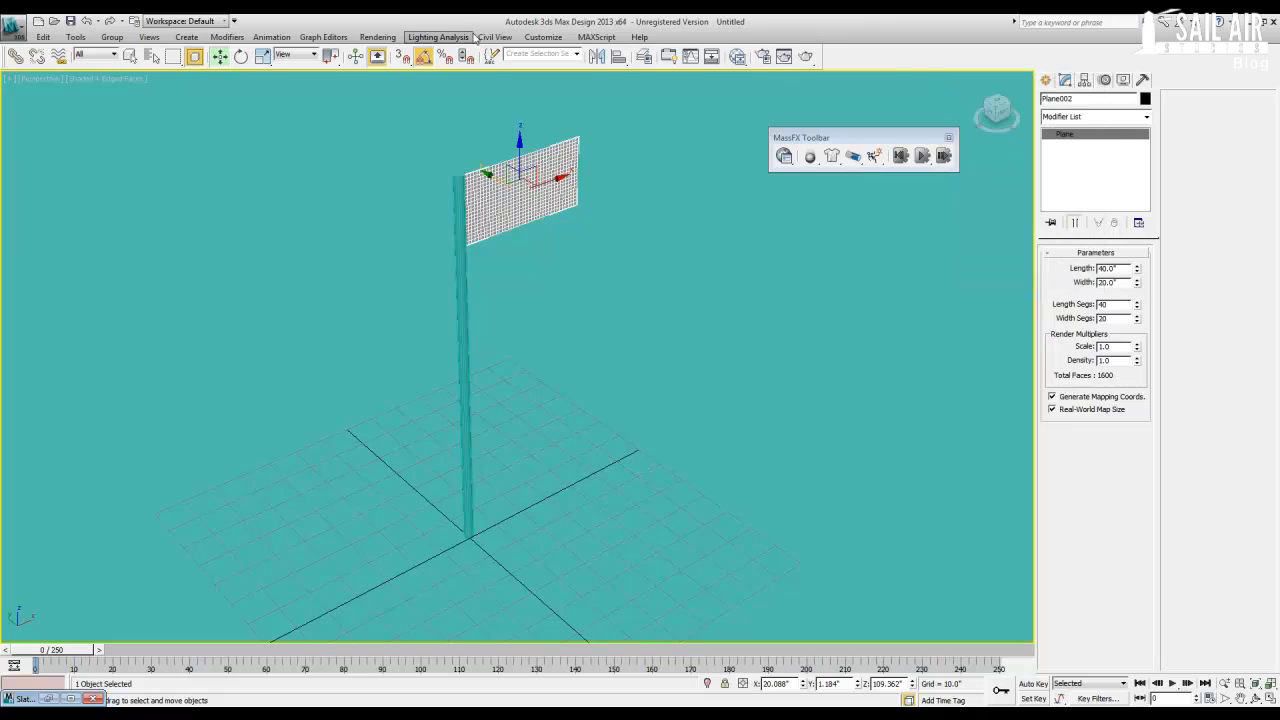
left_click(541, 39)
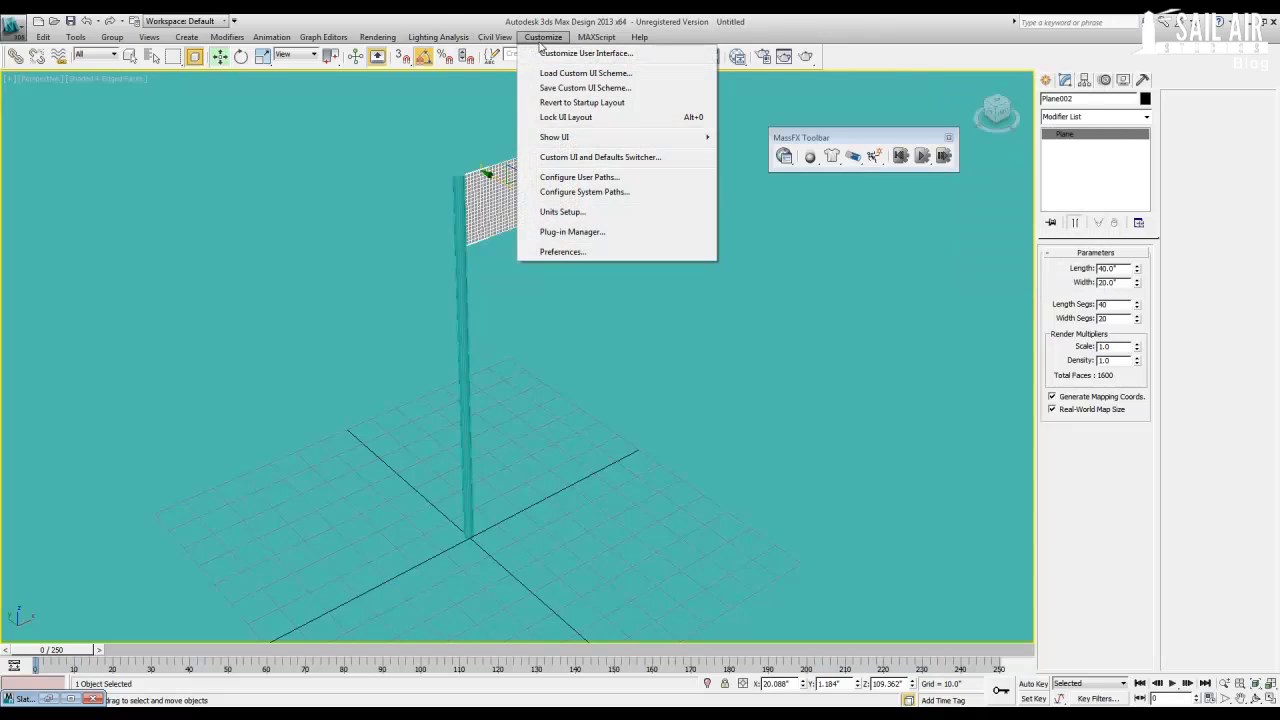
mouse_move(590, 140)
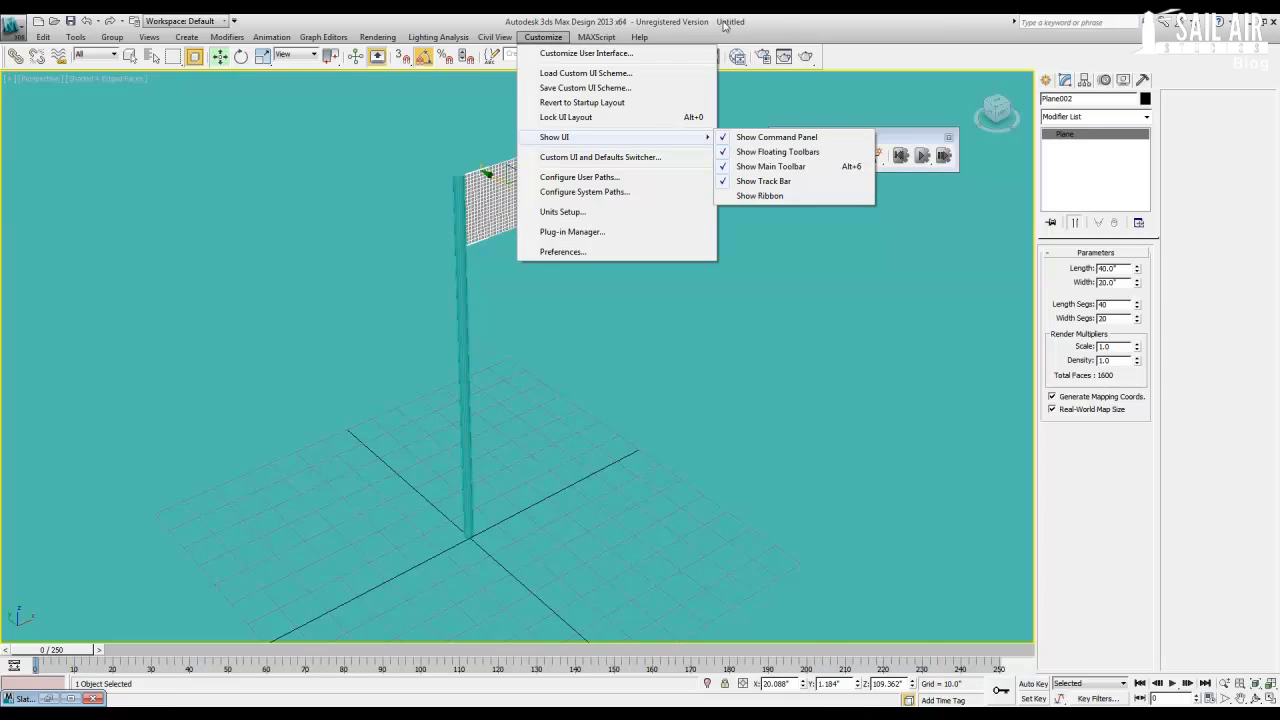
left_click(846, 57)
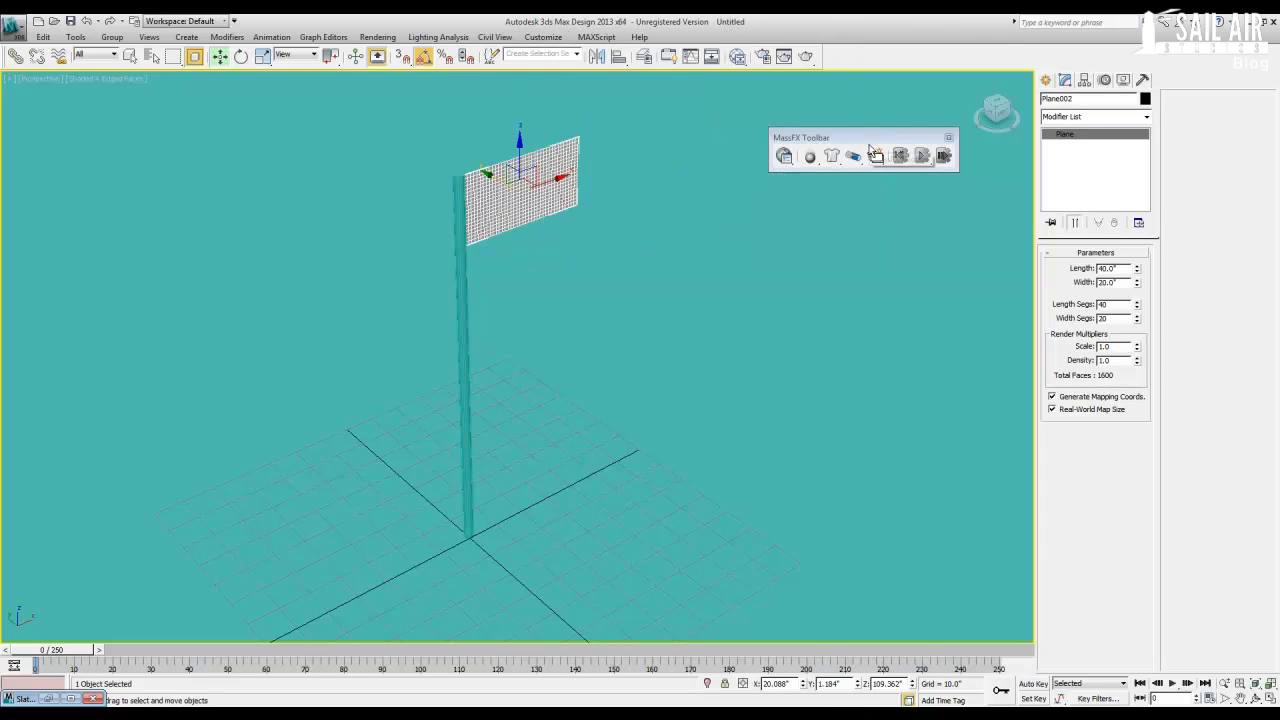
Set the flag plane as an mCloth object and test it by running and resetting the simulation.
left_click_drag(872, 138, 806, 172)
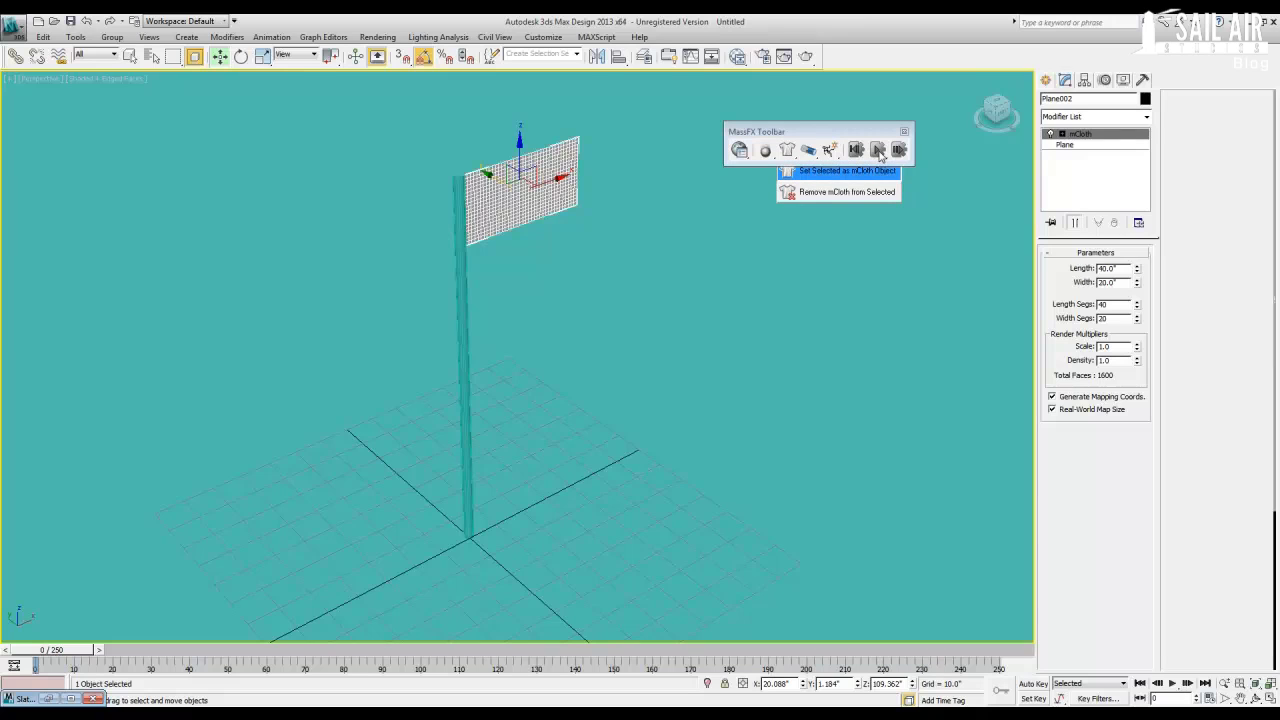
left_click(878, 150)
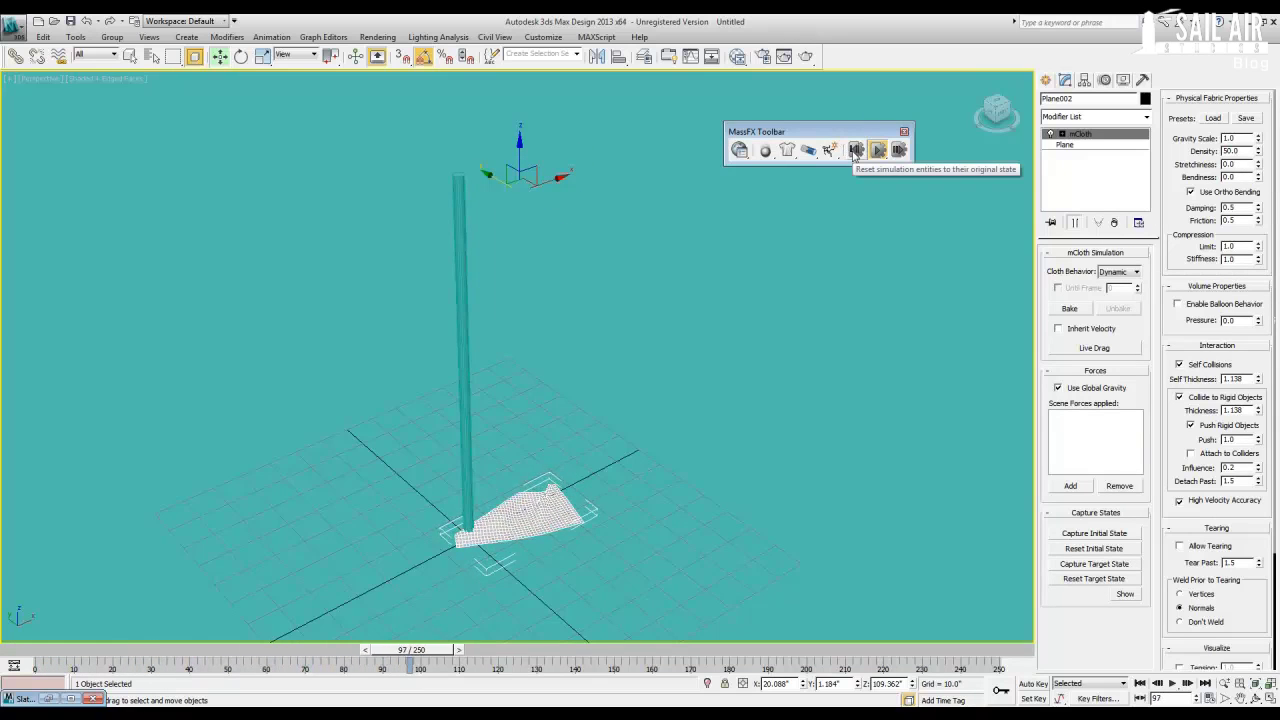
left_click(855, 150)
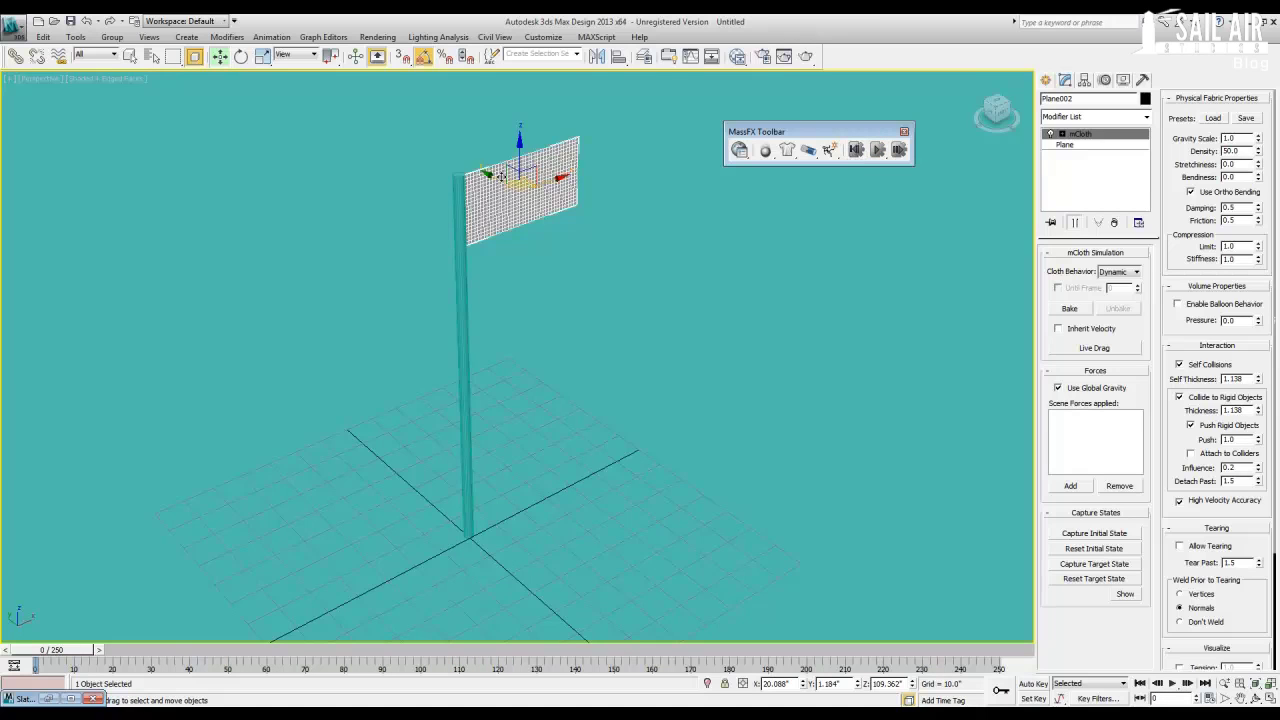
Set the FlagPole cylinder as a static rigid body.
left_click(452, 214)
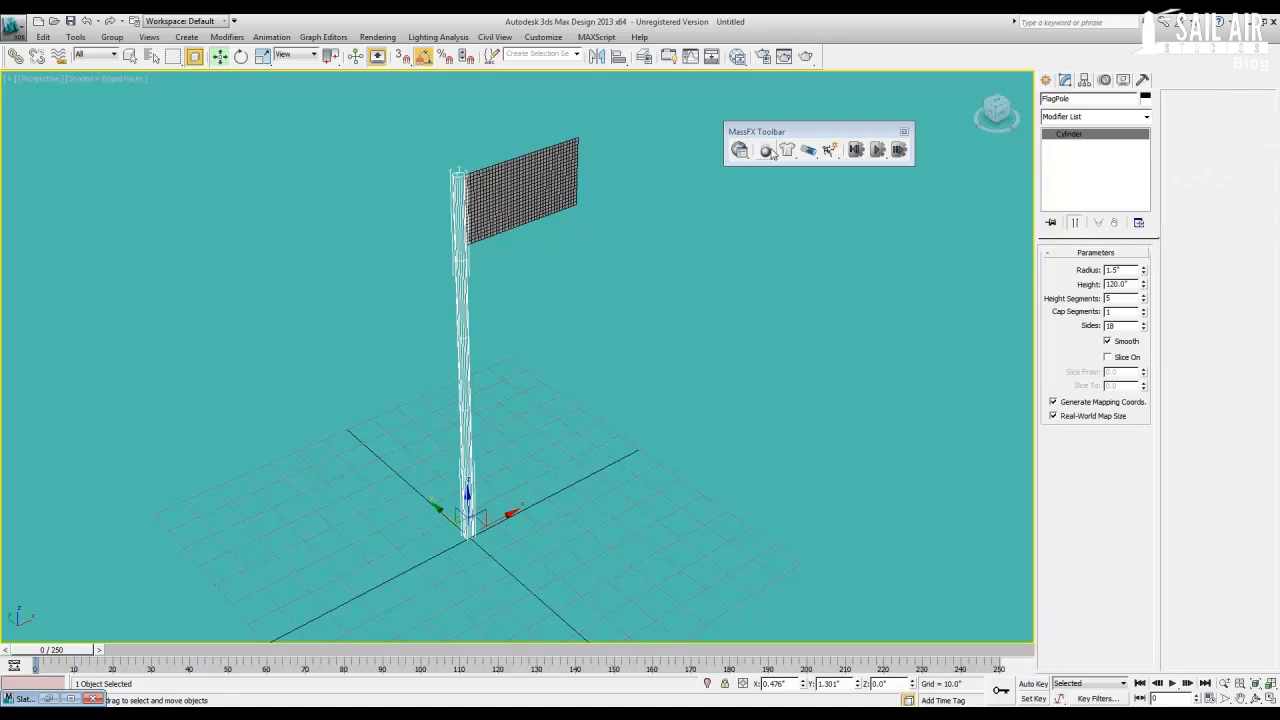
left_click_drag(771, 152, 805, 216)
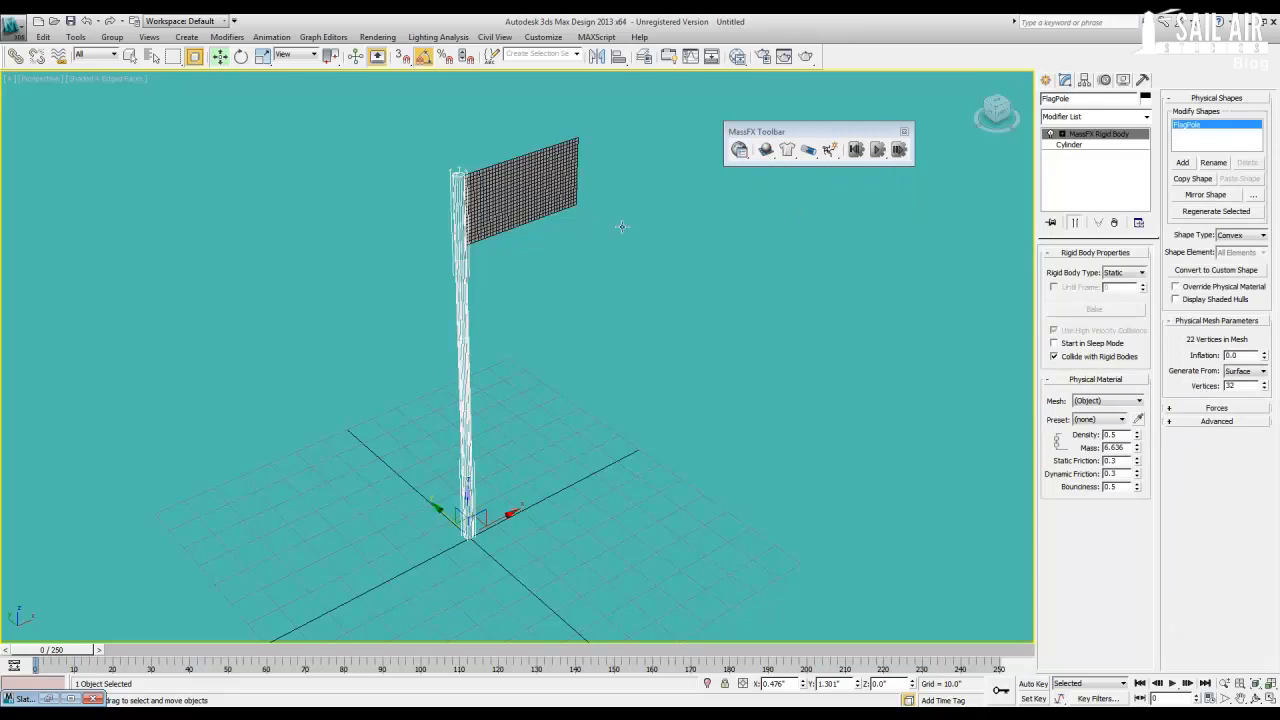
Select the flag plane and choose Dynamic as its cloth behavior.
left_click(528, 186)
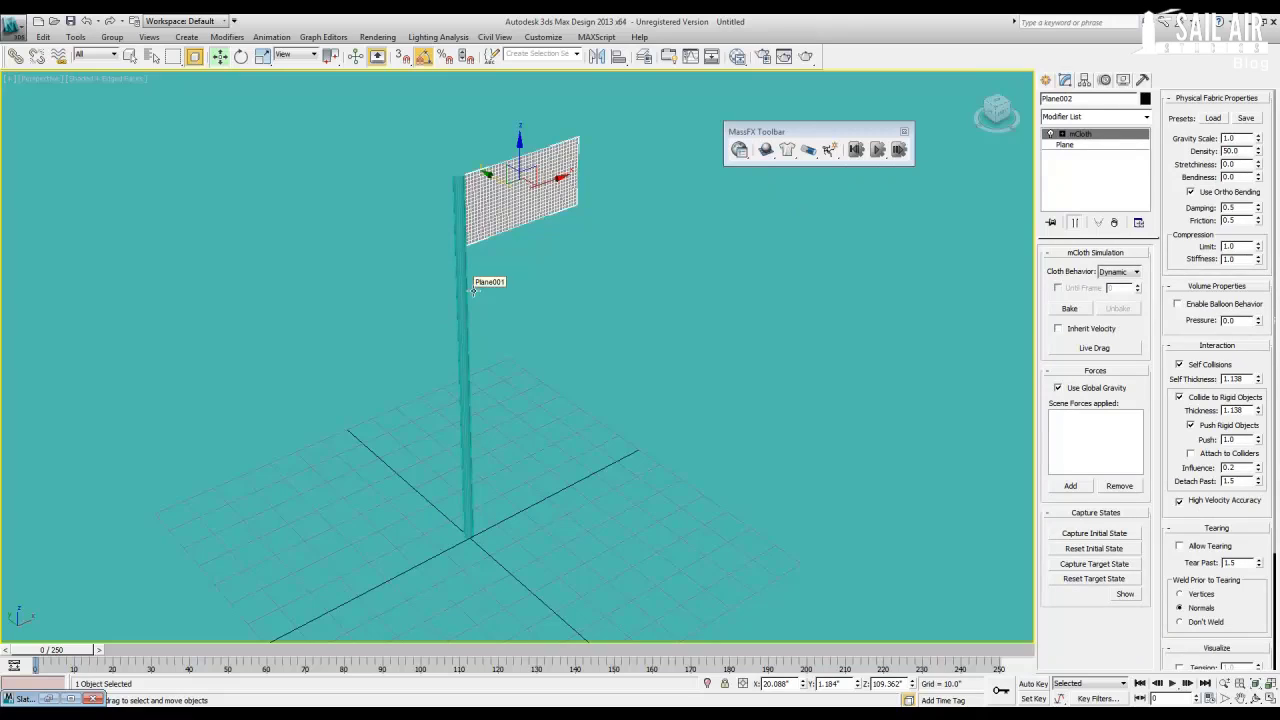
left_click(1134, 278)
left_click(1137, 287)
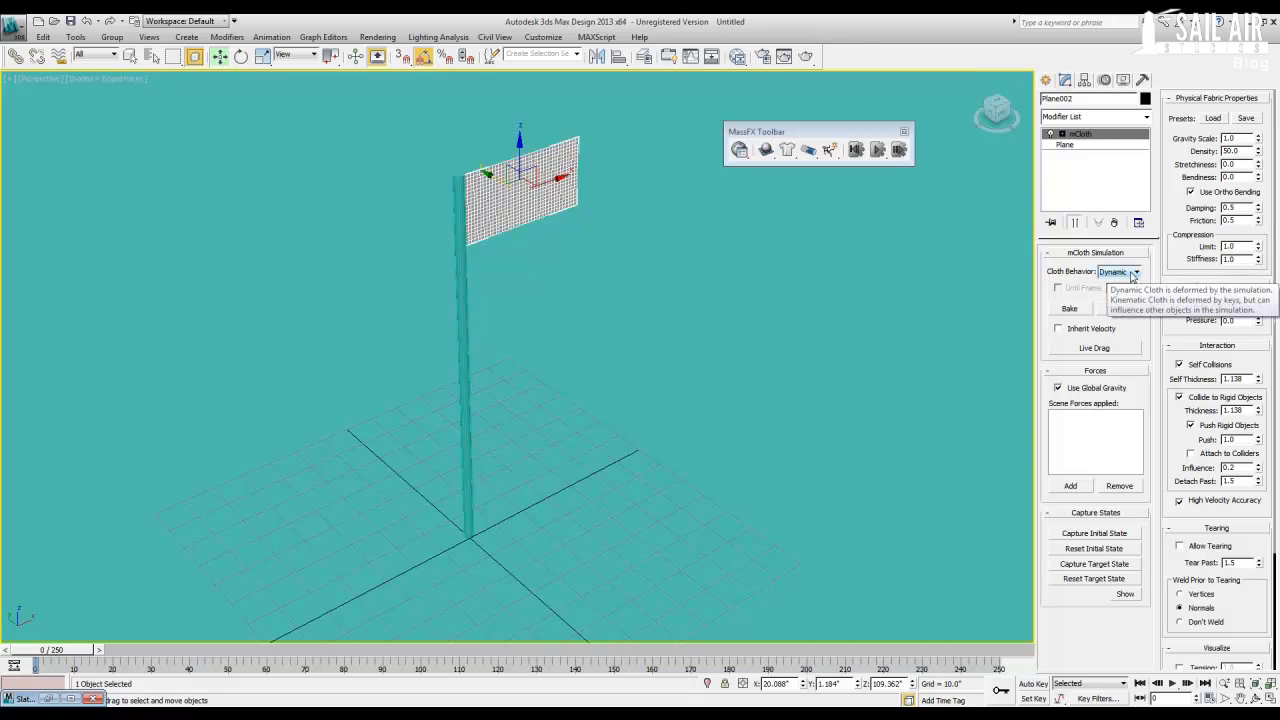
left_click(1133, 277)
left_click(1125, 285)
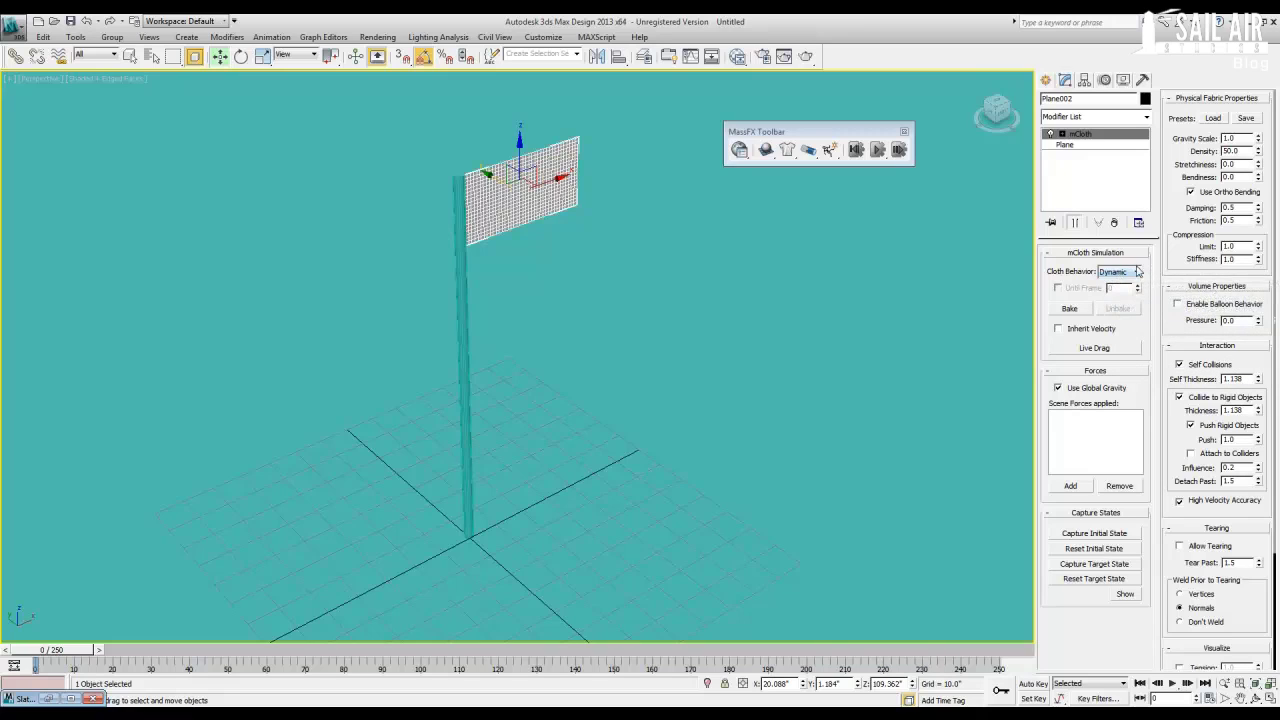
Load the Cotton preset into the flag's physical fabric properties and review the cloth parameters.
left_click(1213, 118)
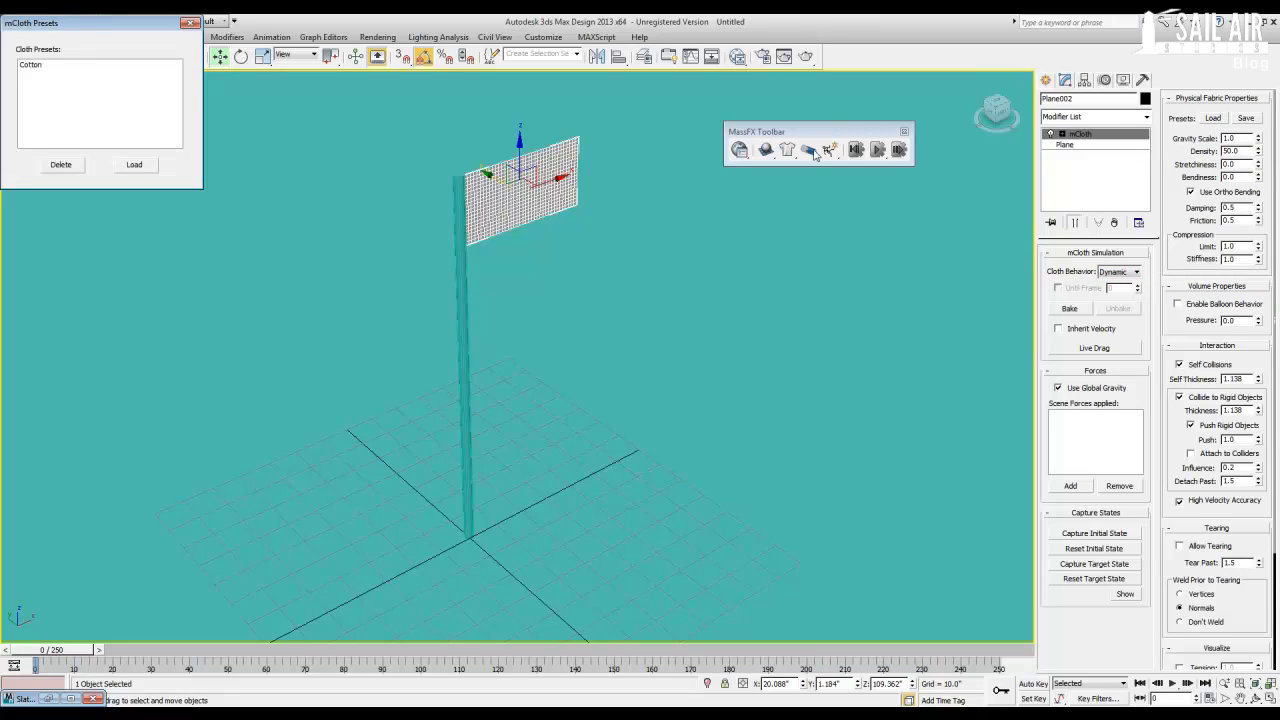
left_click(55, 68)
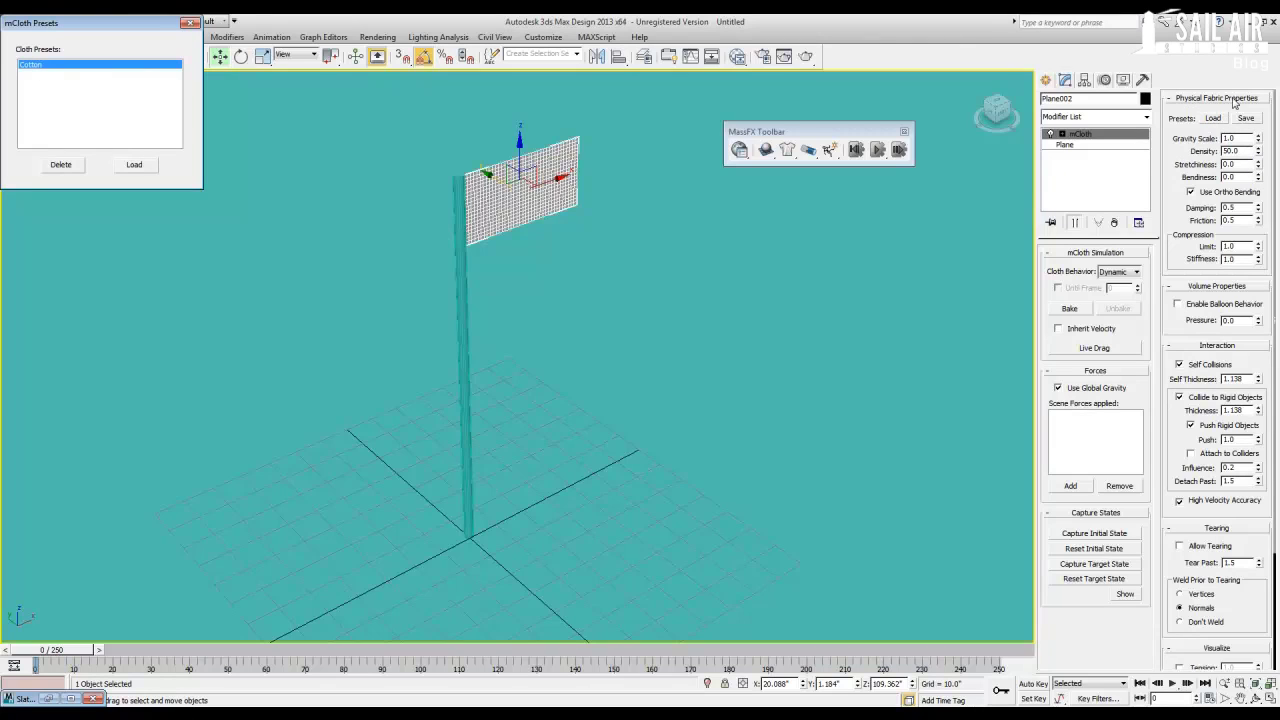
left_click(149, 168)
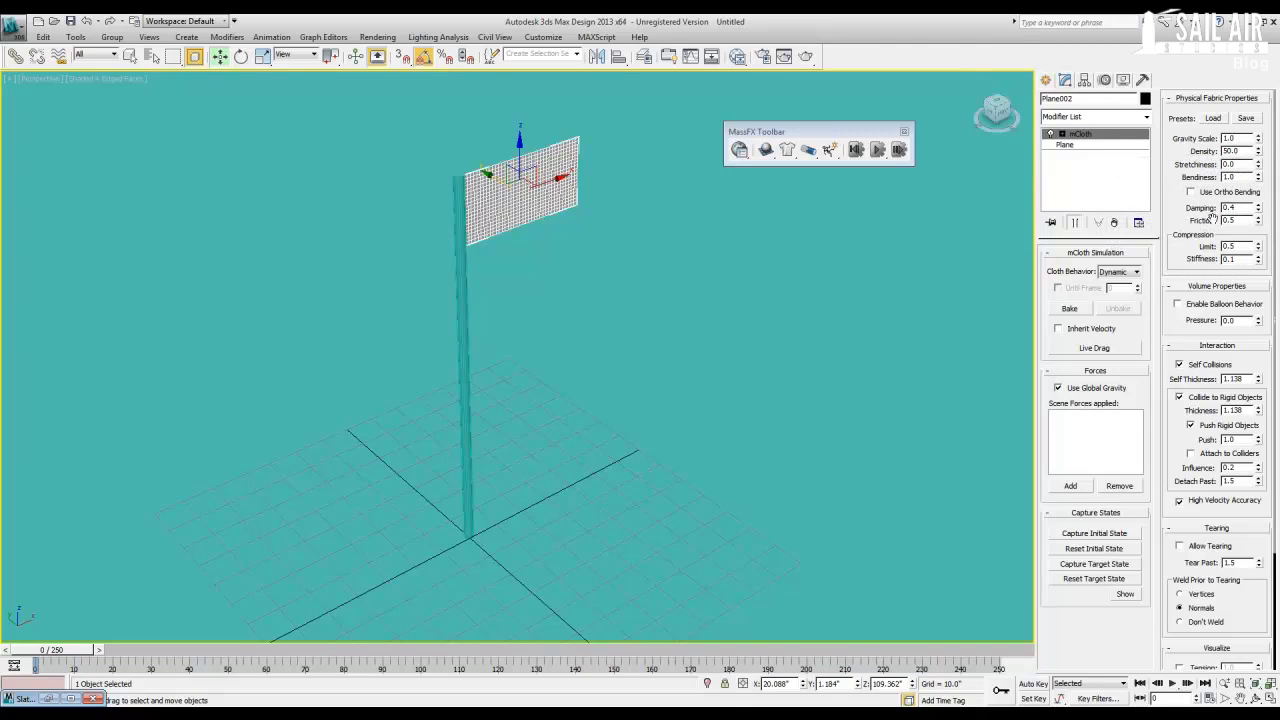
mouse_move(1176, 212)
left_mouse_down()
mouse_move(1173, 150)
mouse_move(1178, 228)
left_mouse_up()
left_click_drag(1186, 224, 1180, 195)
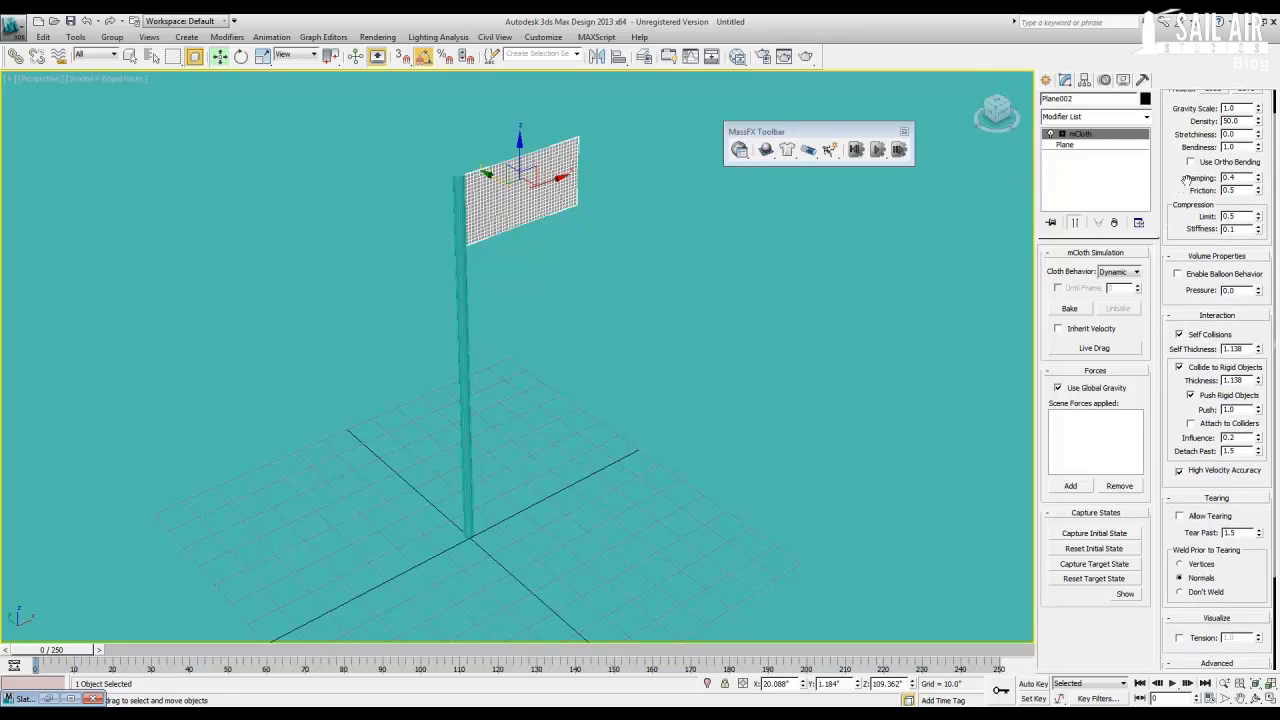
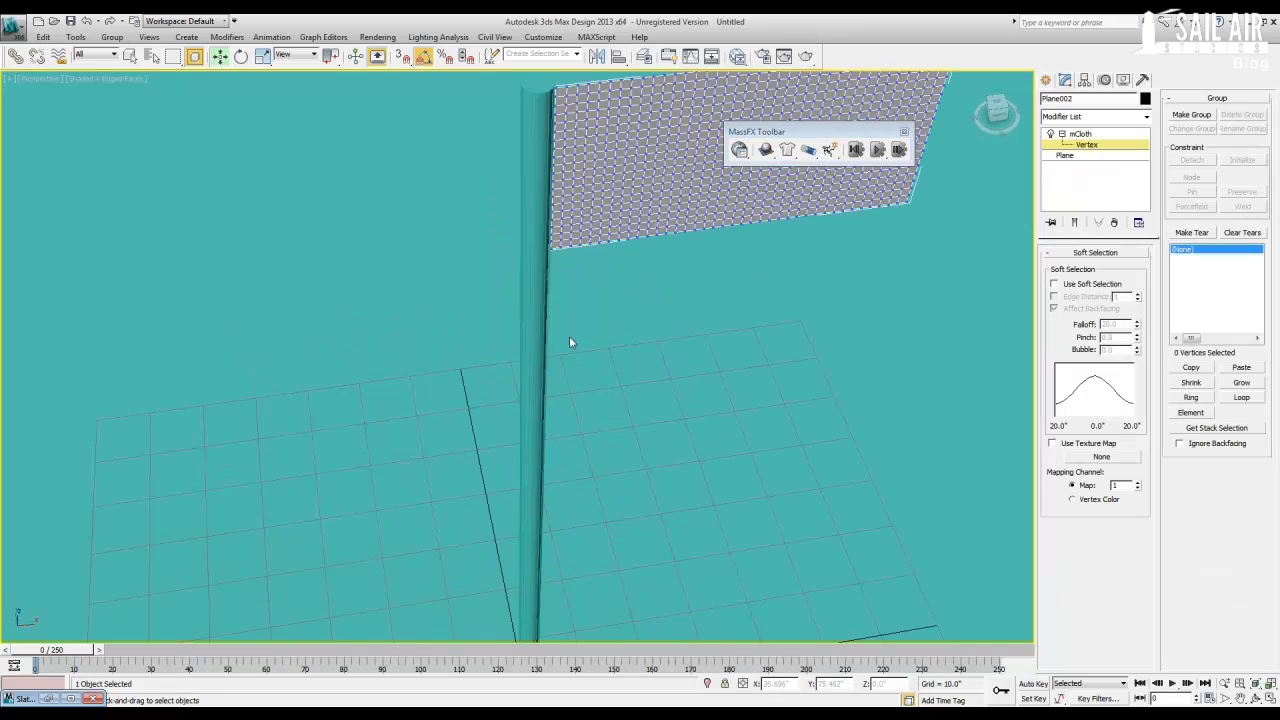
In wireframe display, group the flag's three vertex columns nearest the pole under the name NodeGroup.
middle_click_drag(569, 336, 529, 460)
key("F3")
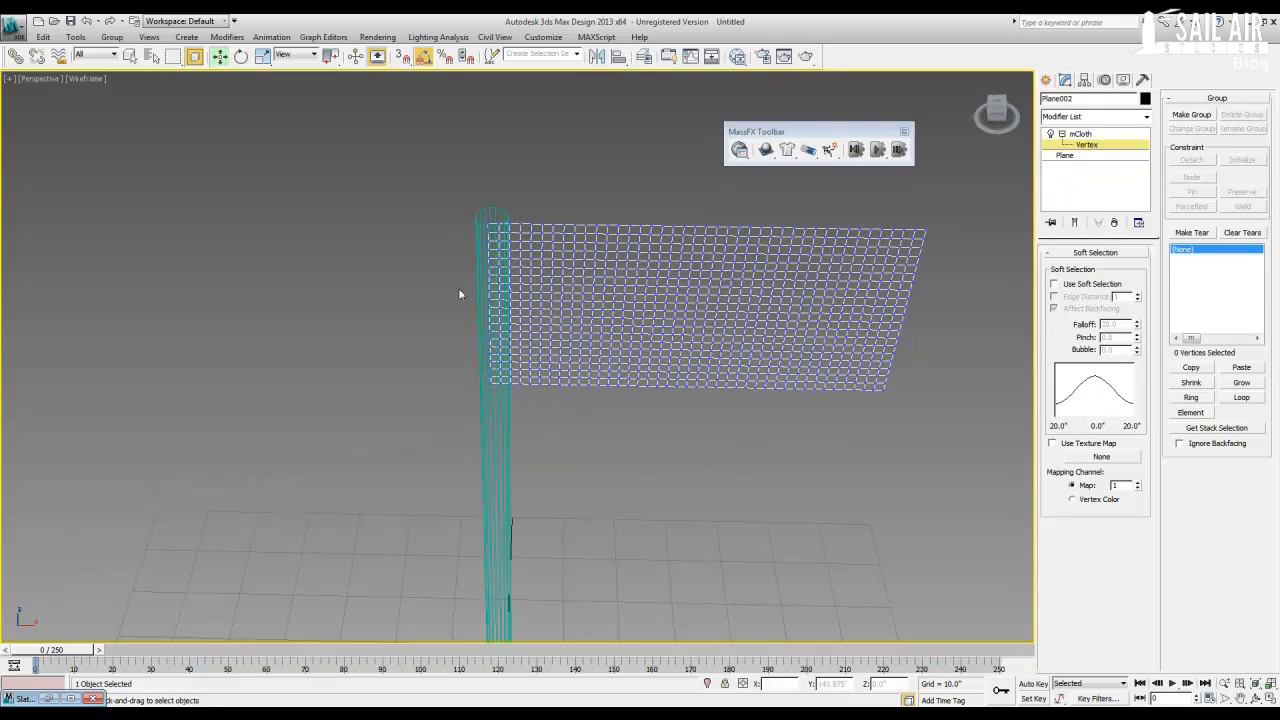
left_click_drag(446, 196, 510, 410)
middle_click_drag(505, 397, 458, 263, "alt")
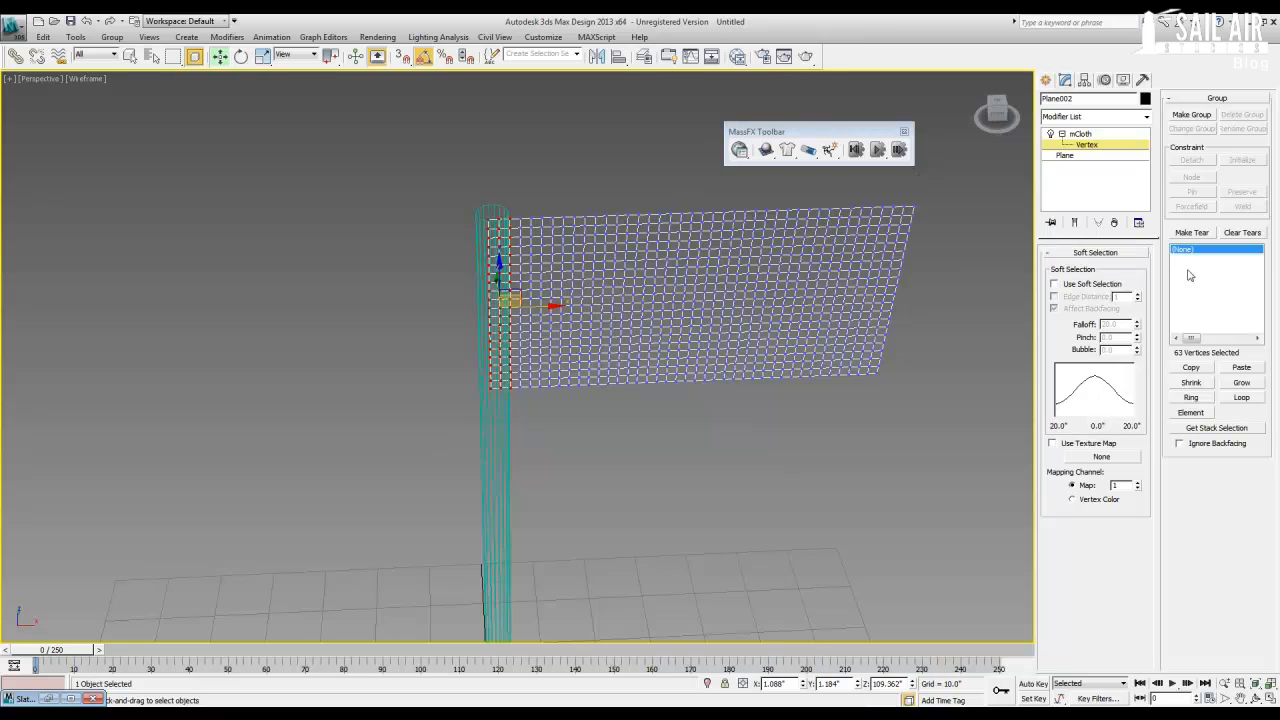
left_click(1191, 115)
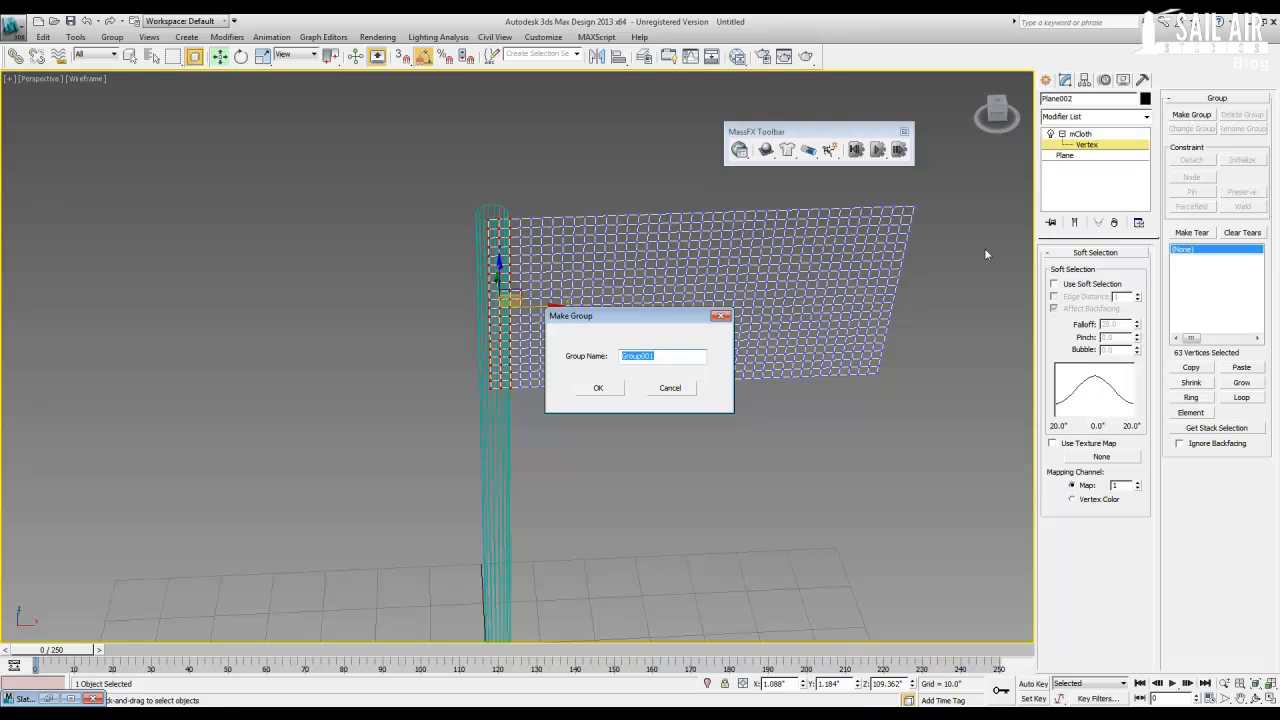
type("NodeGroup")
key("Return")
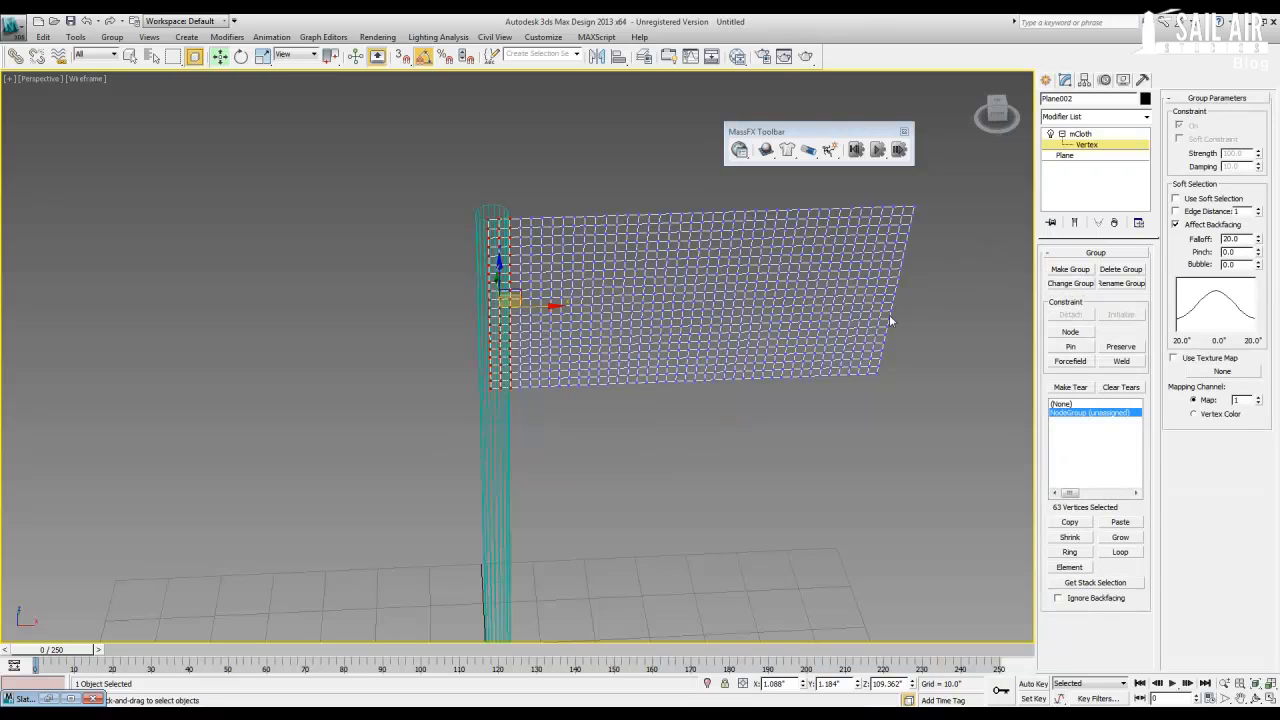
Attach NodeGroup to the FlagPole with a Node constraint.
left_click(1070, 332)
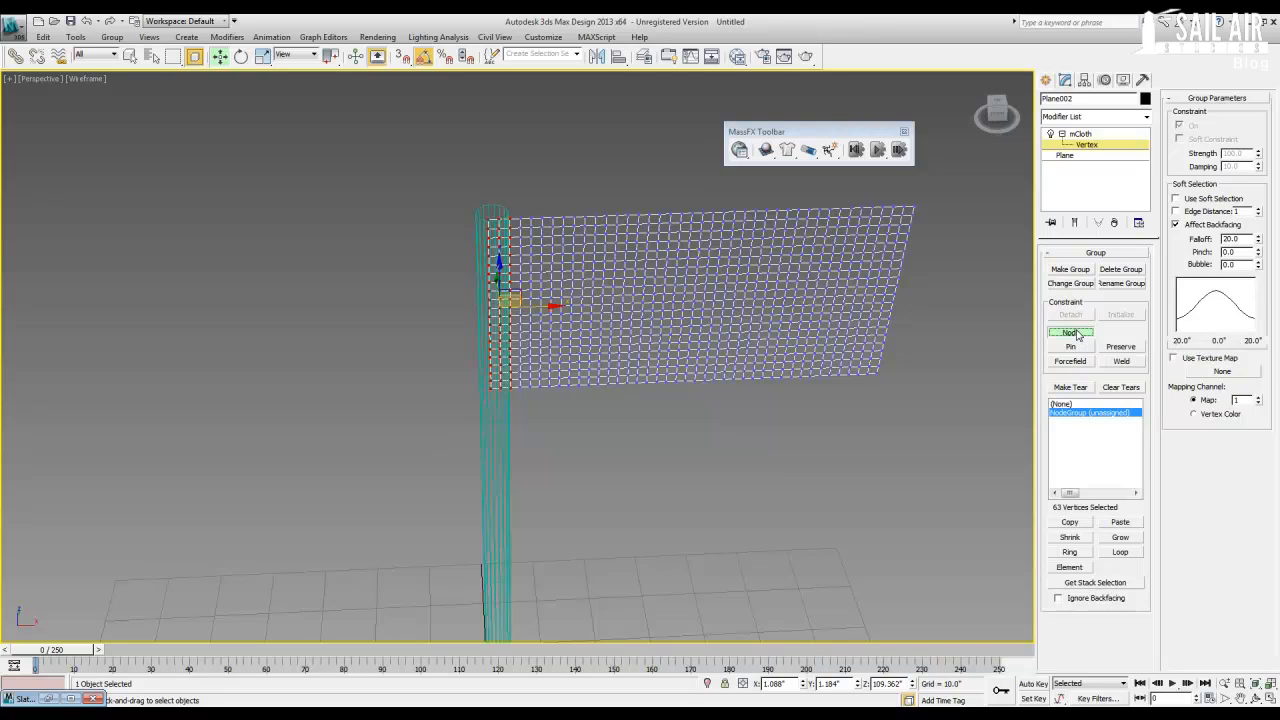
left_click(481, 218)
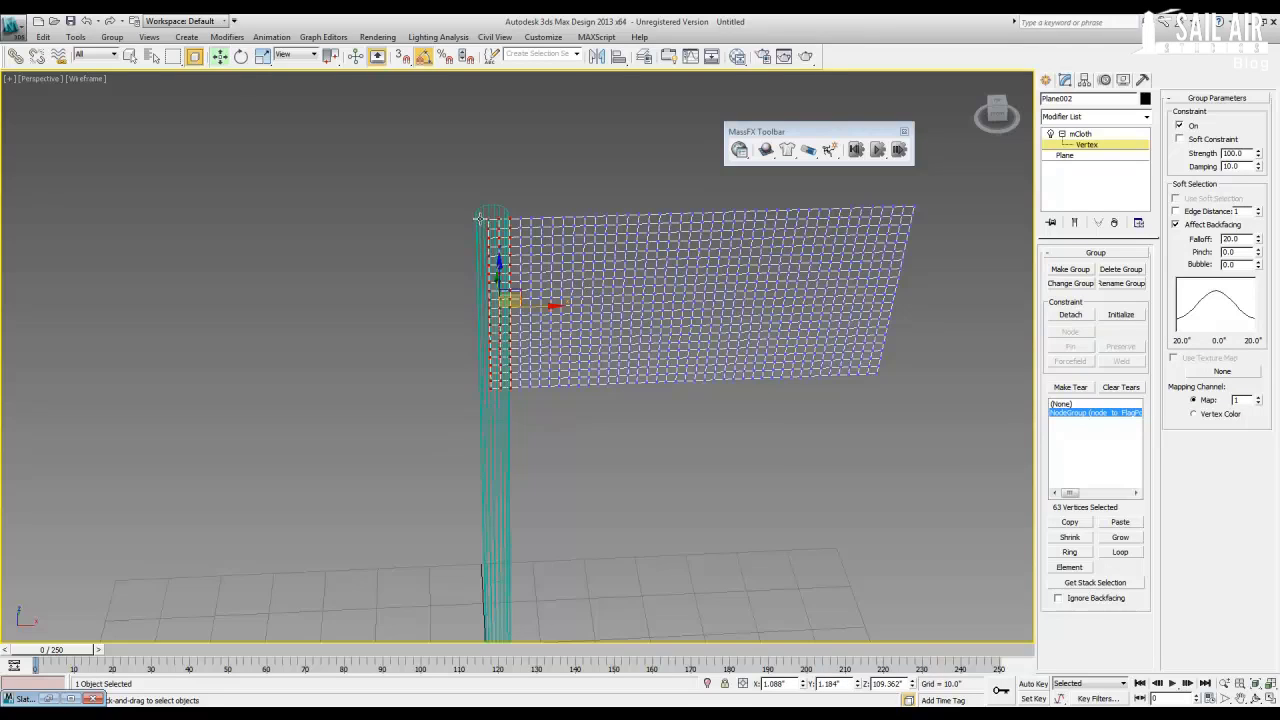
Leave vertex editing, run the cloth simulation with the viewport shaded with edged faces, and reset it to frame 0.
left_click(1079, 133)
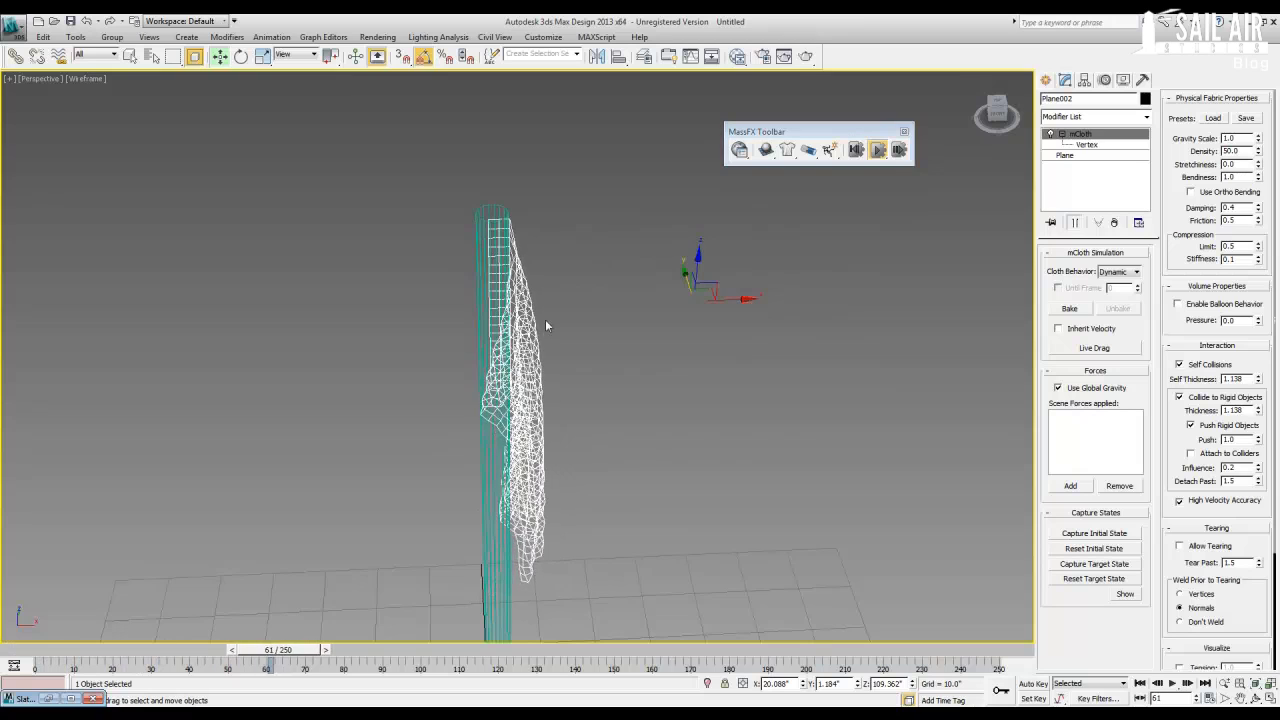
key("F3")
key("F4")
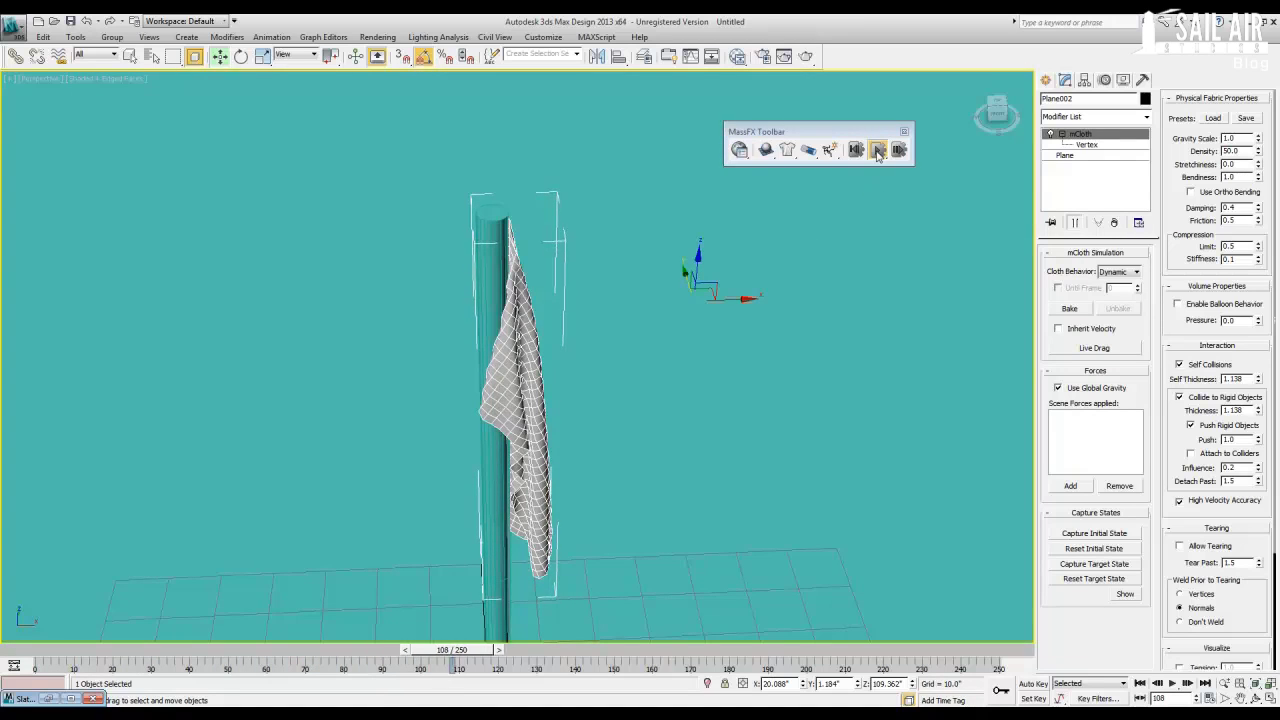
left_click(855, 149)
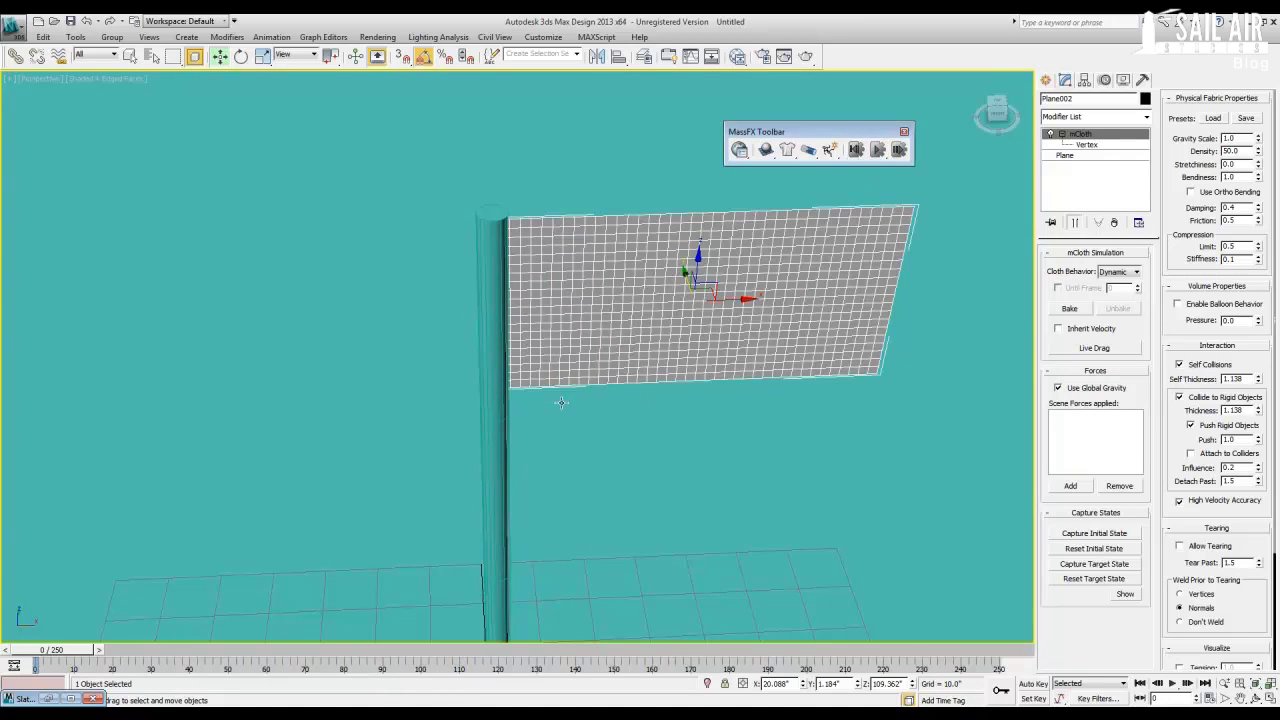
Replay the cloth simulation with the whole flagpole in view and reset it to the start.
scroll(561, 362, "down", 10)
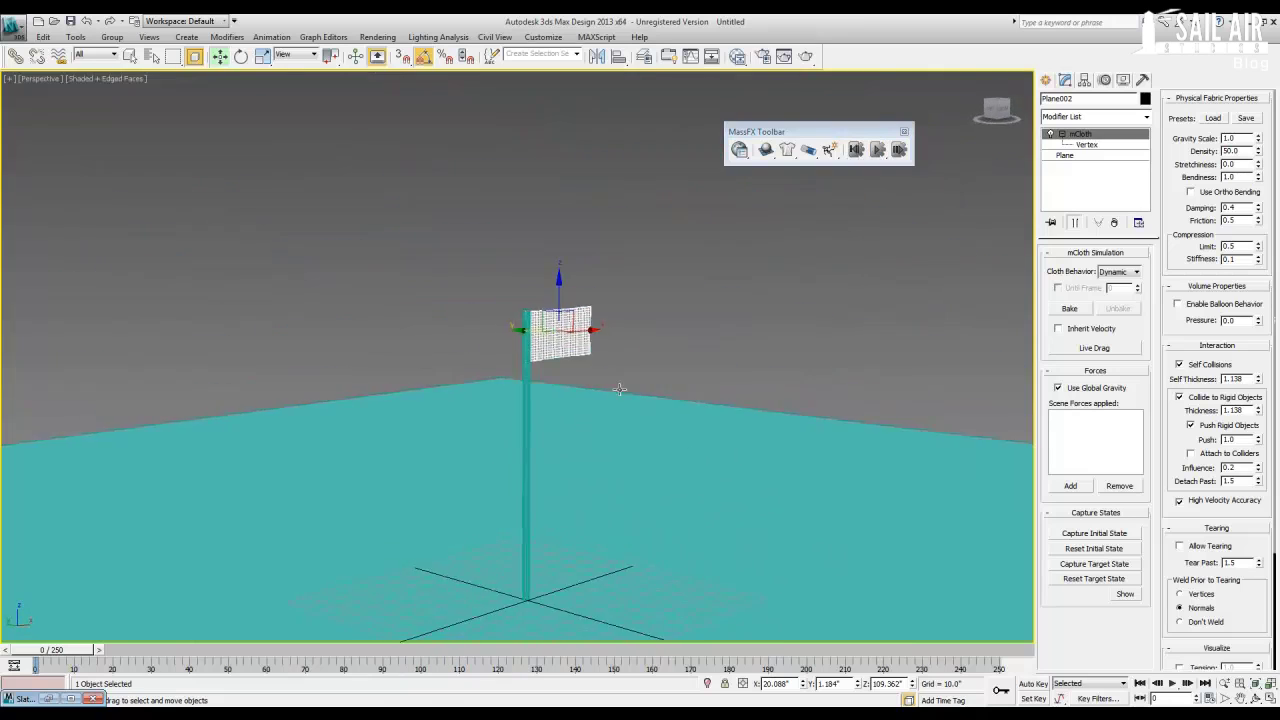
middle_click_drag(539, 400, 572, 405, "alt")
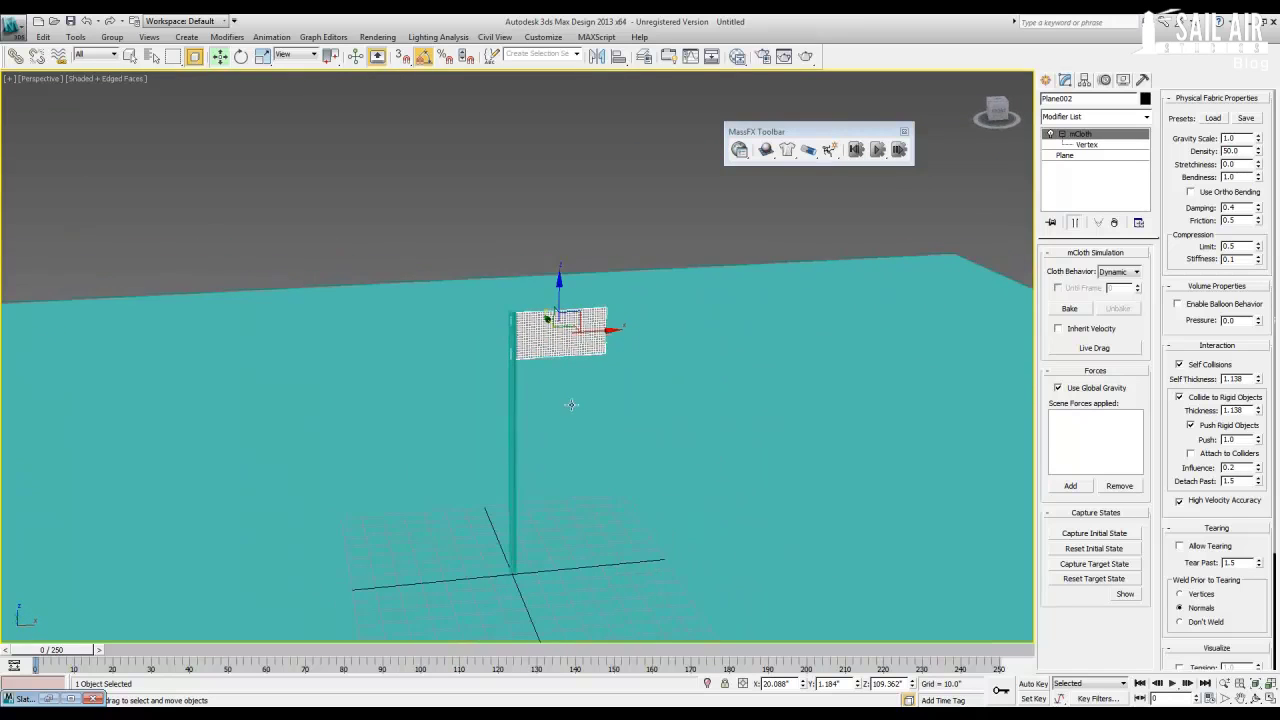
left_click(878, 150)
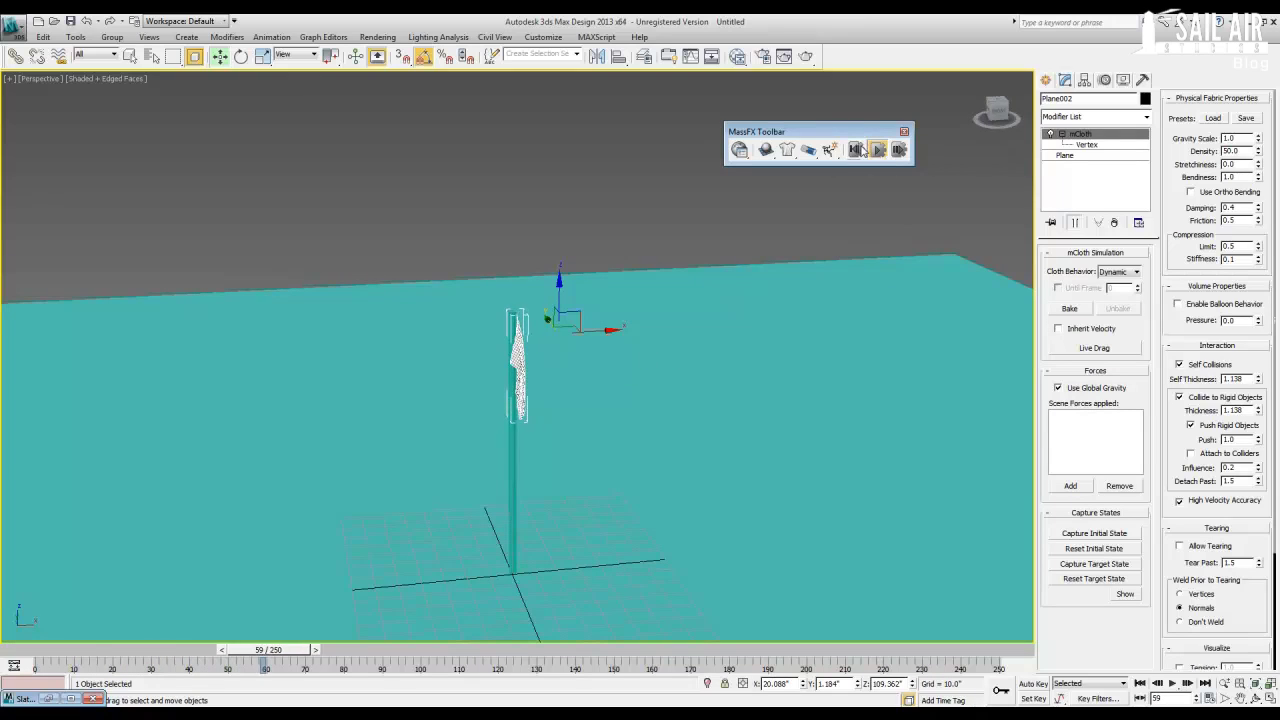
left_click(856, 150)
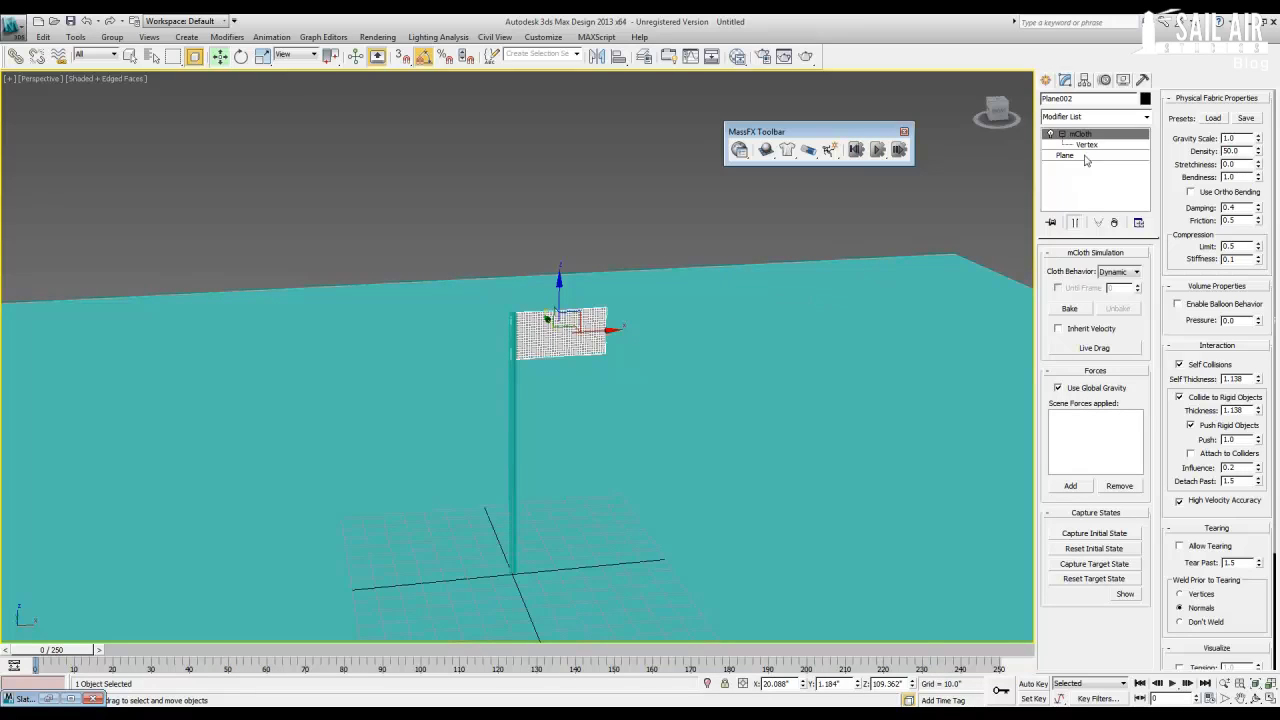
Create a Wind space warp on the ground beside the flagpole with an icon size of about 21 inches.
left_click(1046, 81)
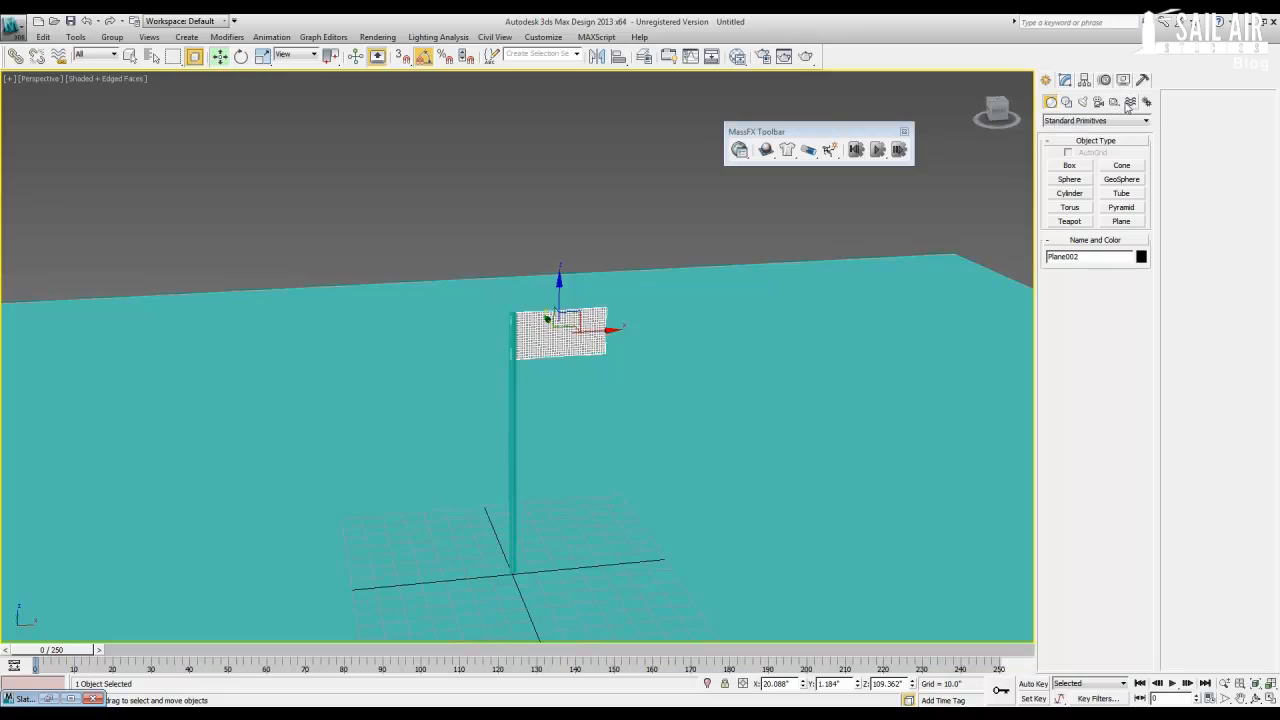
left_click(1130, 102)
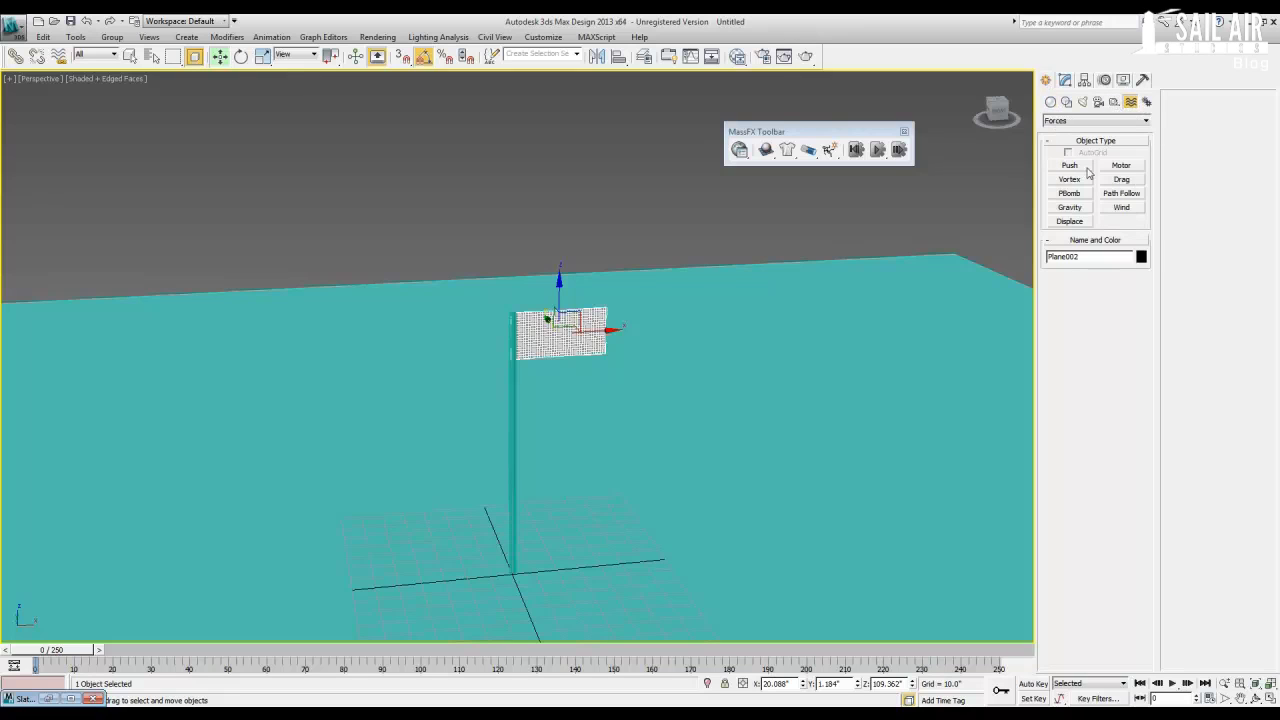
left_click(1121, 207)
left_click_drag(590, 548, 662, 578)
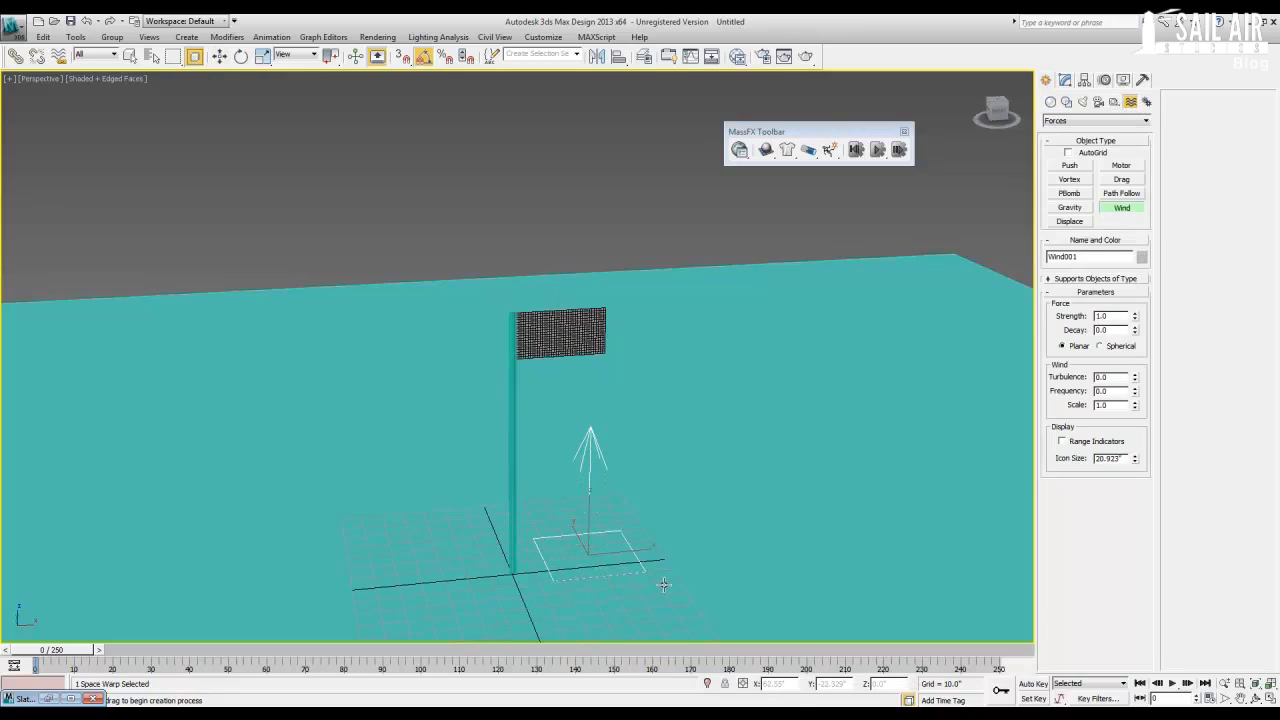
key("w")
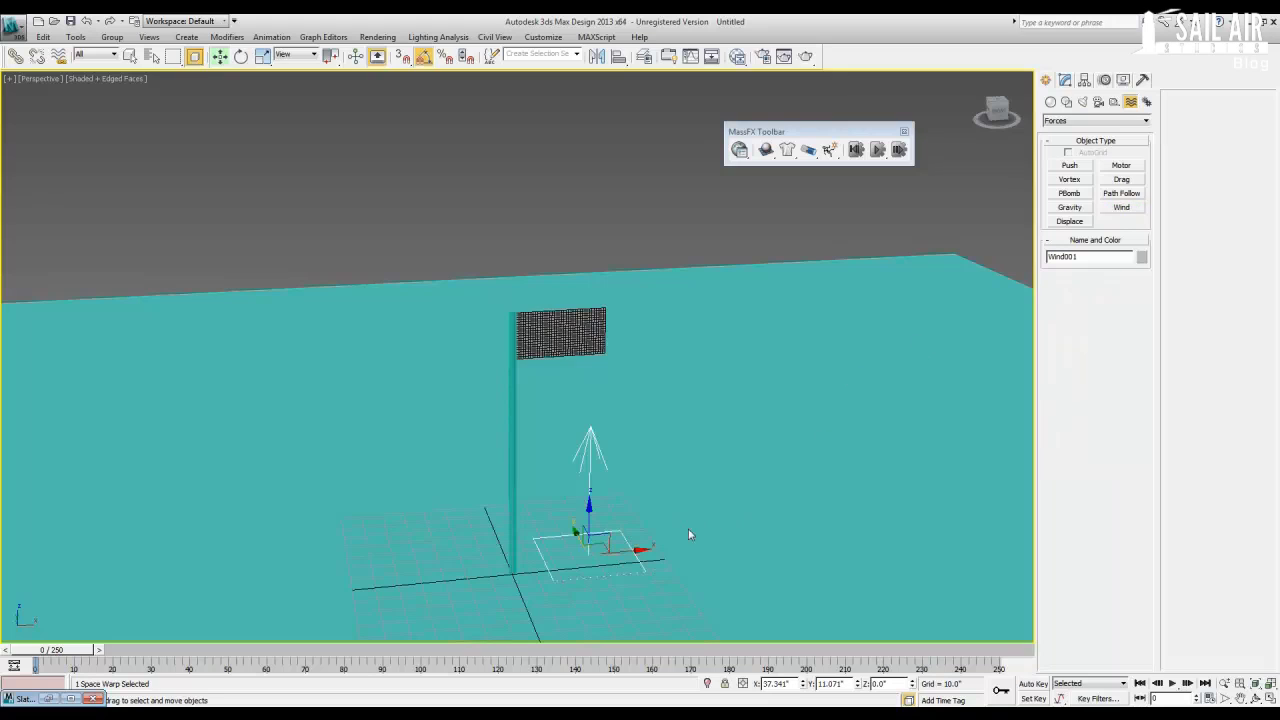
Rotate the wind to -90 degrees on X and -30 degrees on Z.
double_click(782, 683)
key("e")
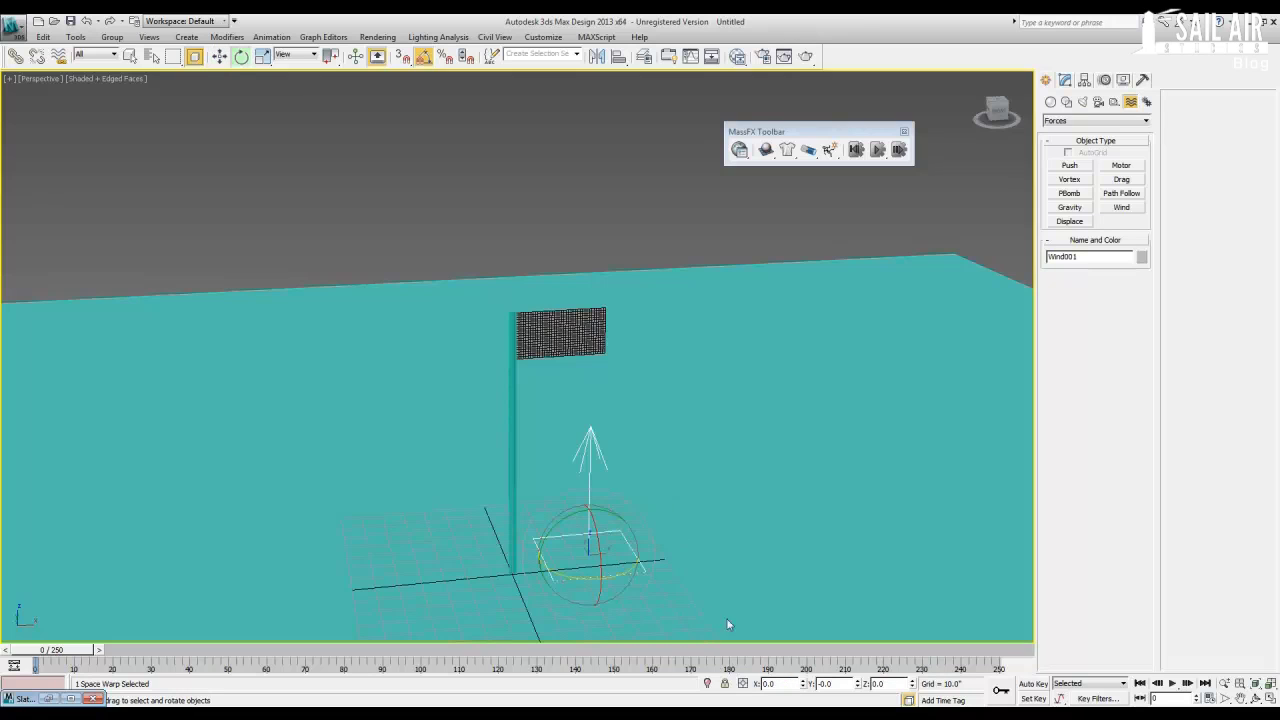
left_click_drag(597, 528, 605, 556)
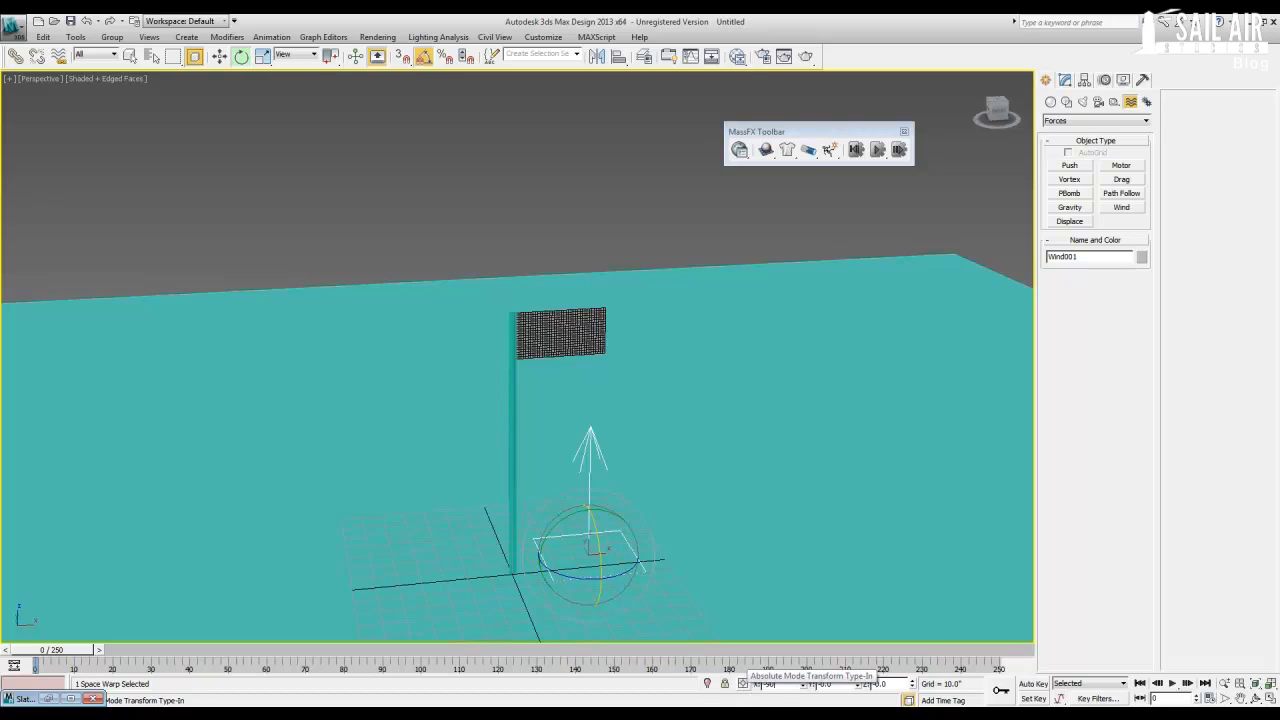
key("Tab")
key("Tab")
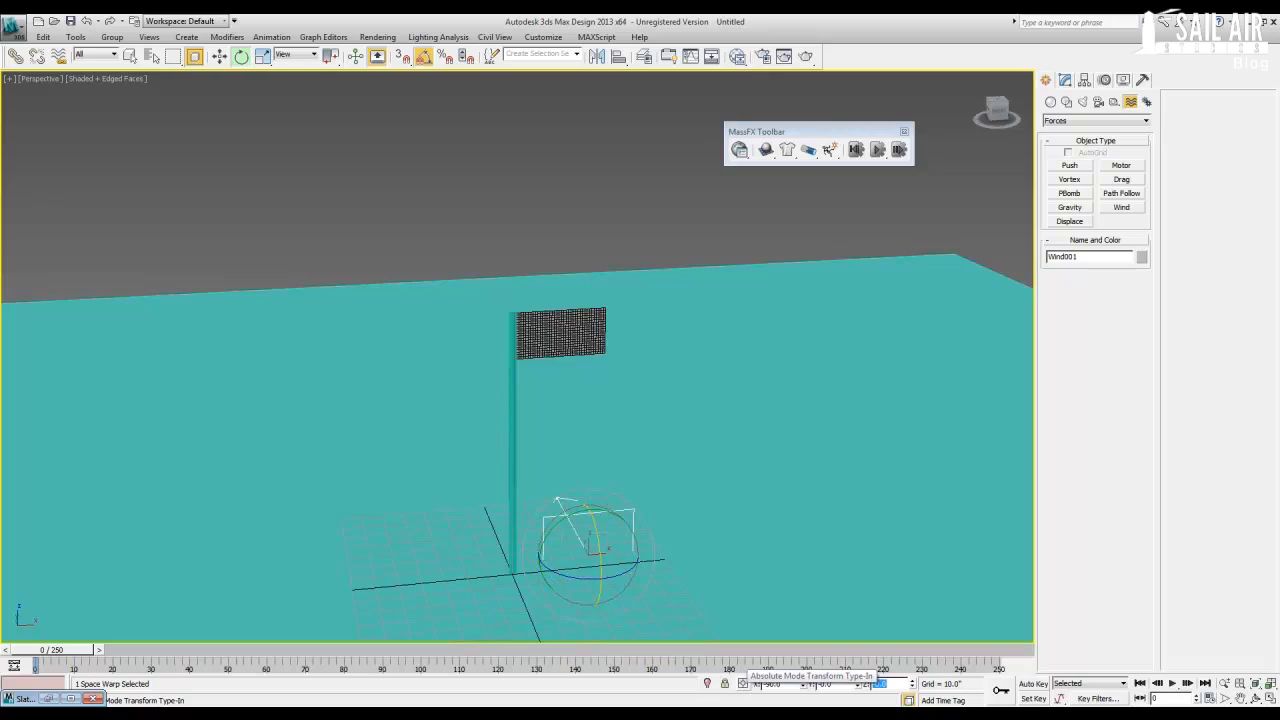
type("90")
key("Return")
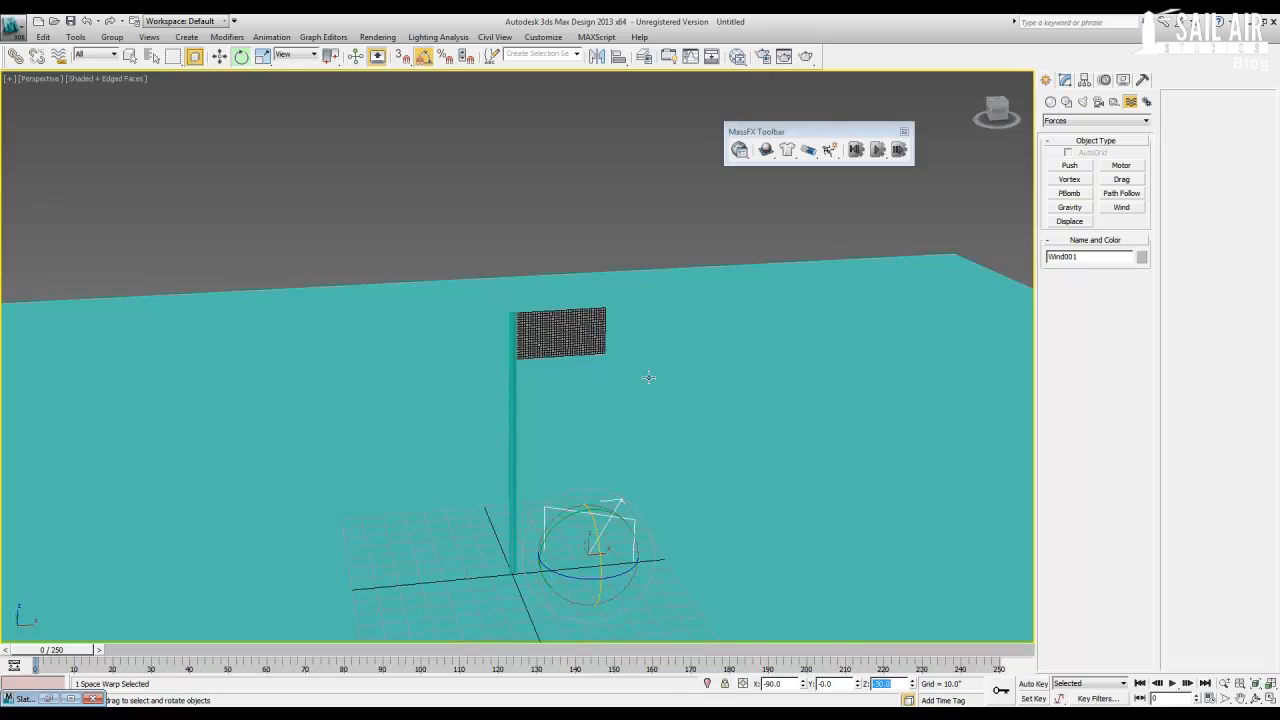
Move the wind to the side of the pole opposite the flag and raise it, at about X -45.8, Y 11.1, Z 25.7 inches.
middle_click_drag(620, 422, 602, 364)
key("w")
left_click_drag(573, 462, 429, 443)
scroll(429, 443, "up", 5)
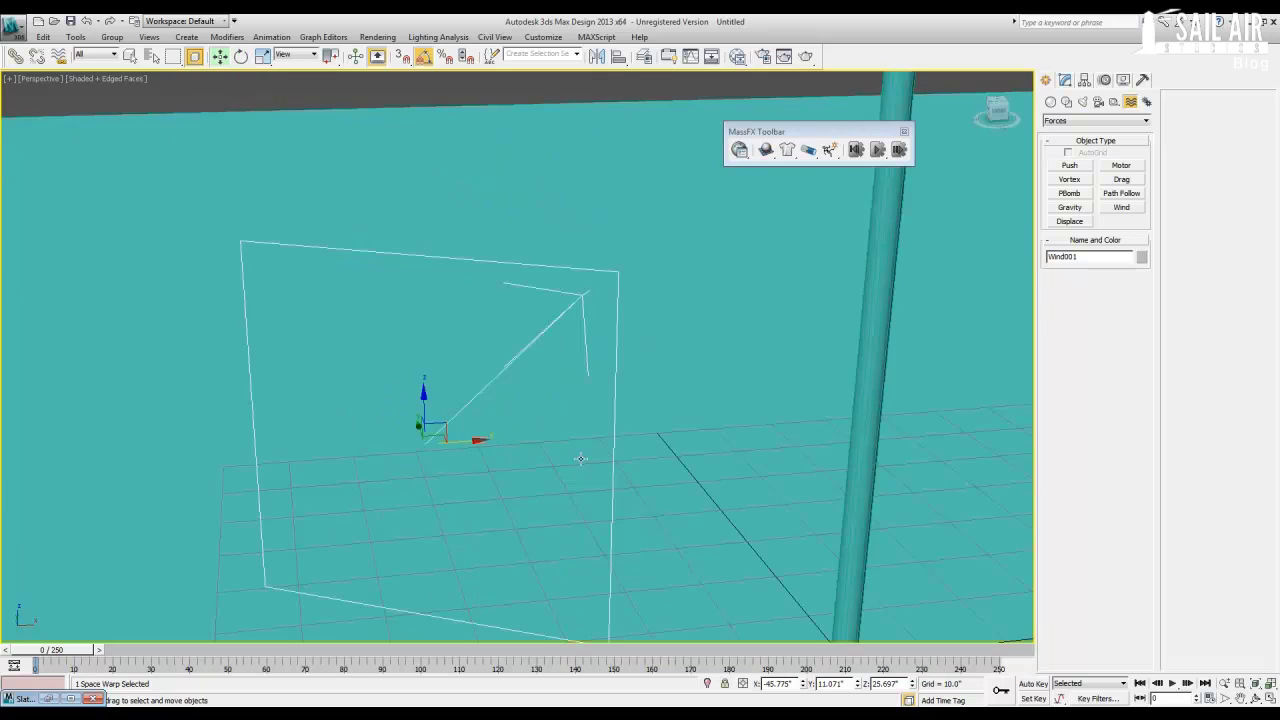
mouse_move(620, 458)
middle_mouse_down("alt")
mouse_move(537, 449)
mouse_move(524, 407)
mouse_move(550, 448)
mouse_move(599, 460)
middle_mouse_up("alt")
scroll(537, 449, "down", 5)
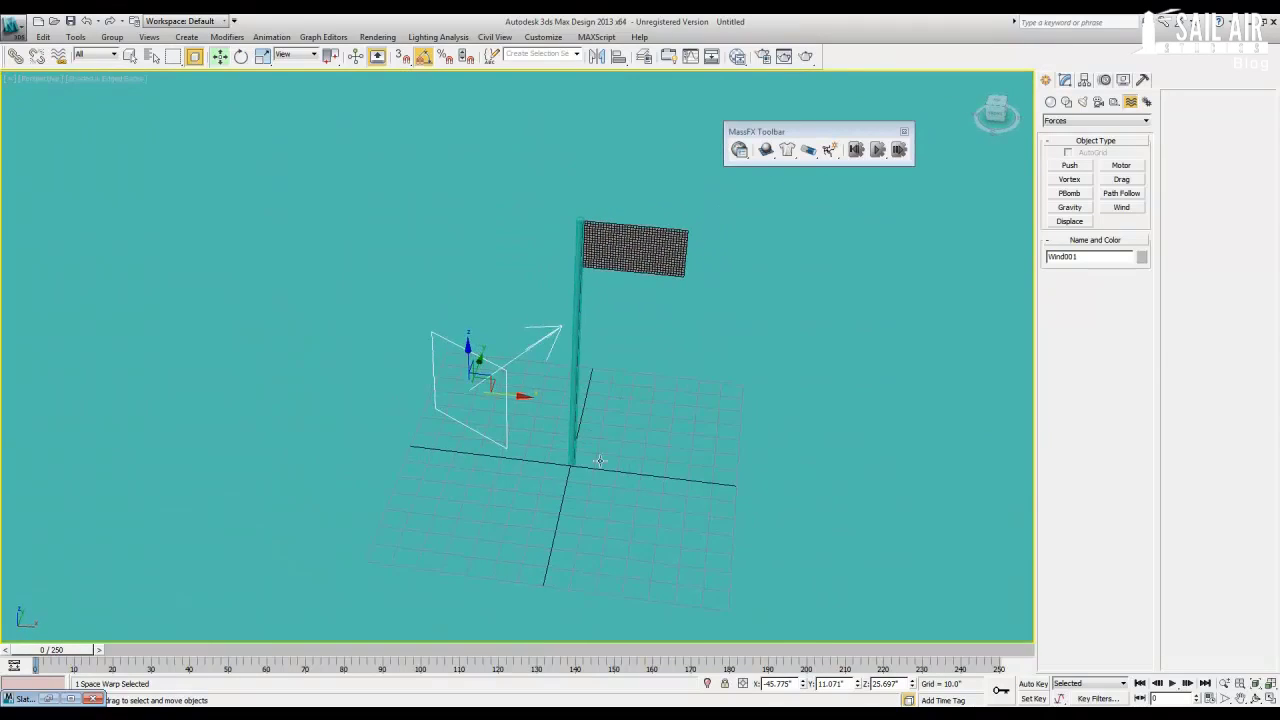
Clone the wind along X as one instance named Wind002, placed at about X 15 inches.
left_click(1065, 82)
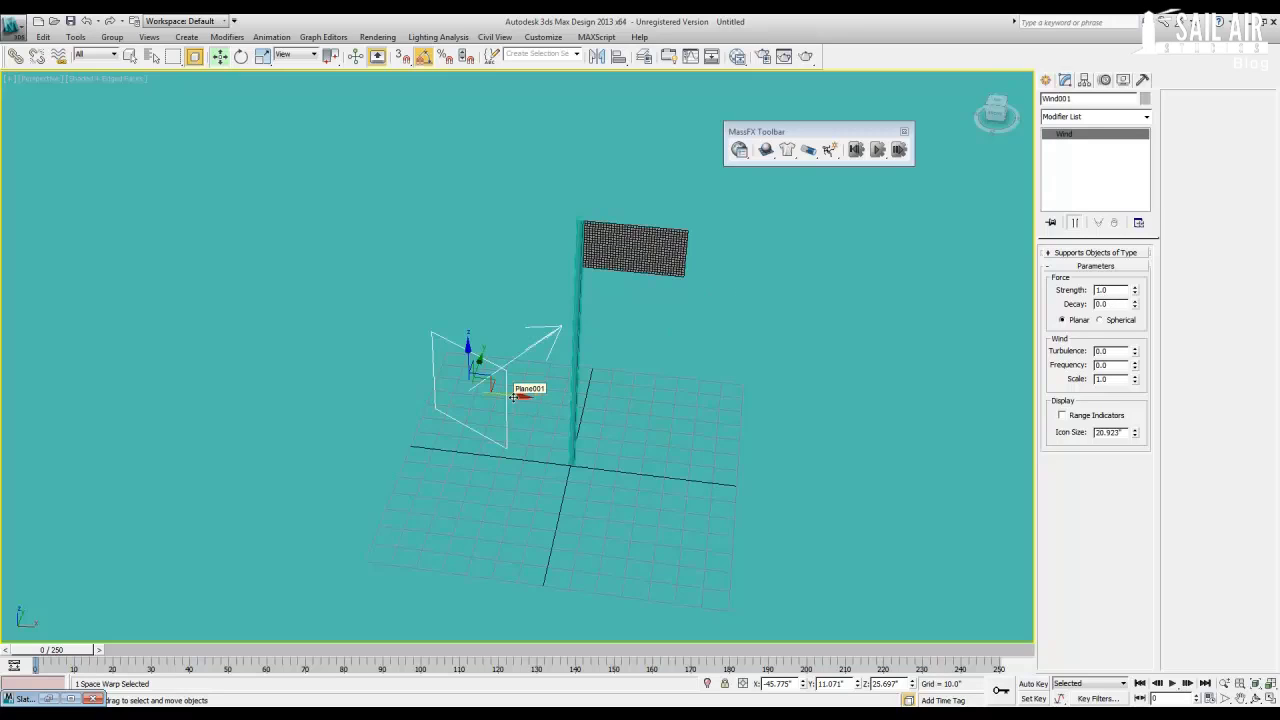
mouse_move(513, 397)
left_mouse_down("shift")
mouse_move(663, 409)
mouse_move(650, 420)
left_mouse_up("shift")
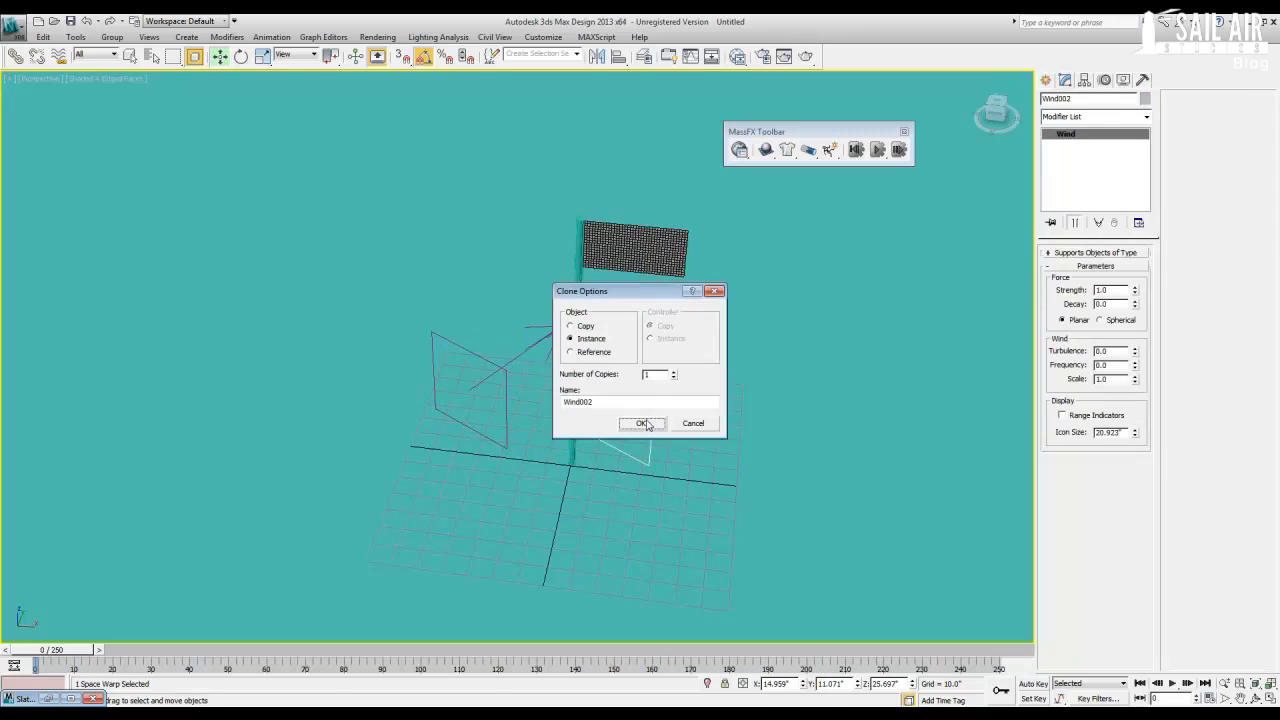
left_click(642, 423)
Make the cloned wind's parameters unique from the original wind.
right_click(1083, 137)
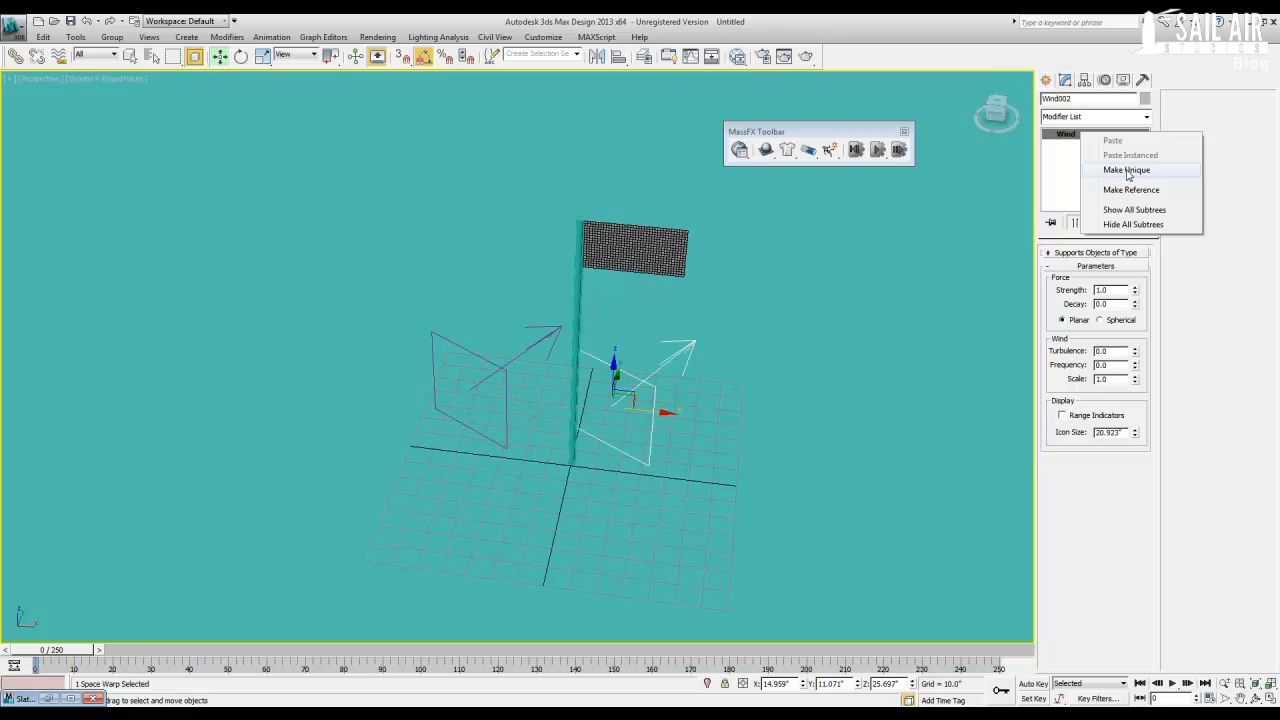
left_click(1073, 142)
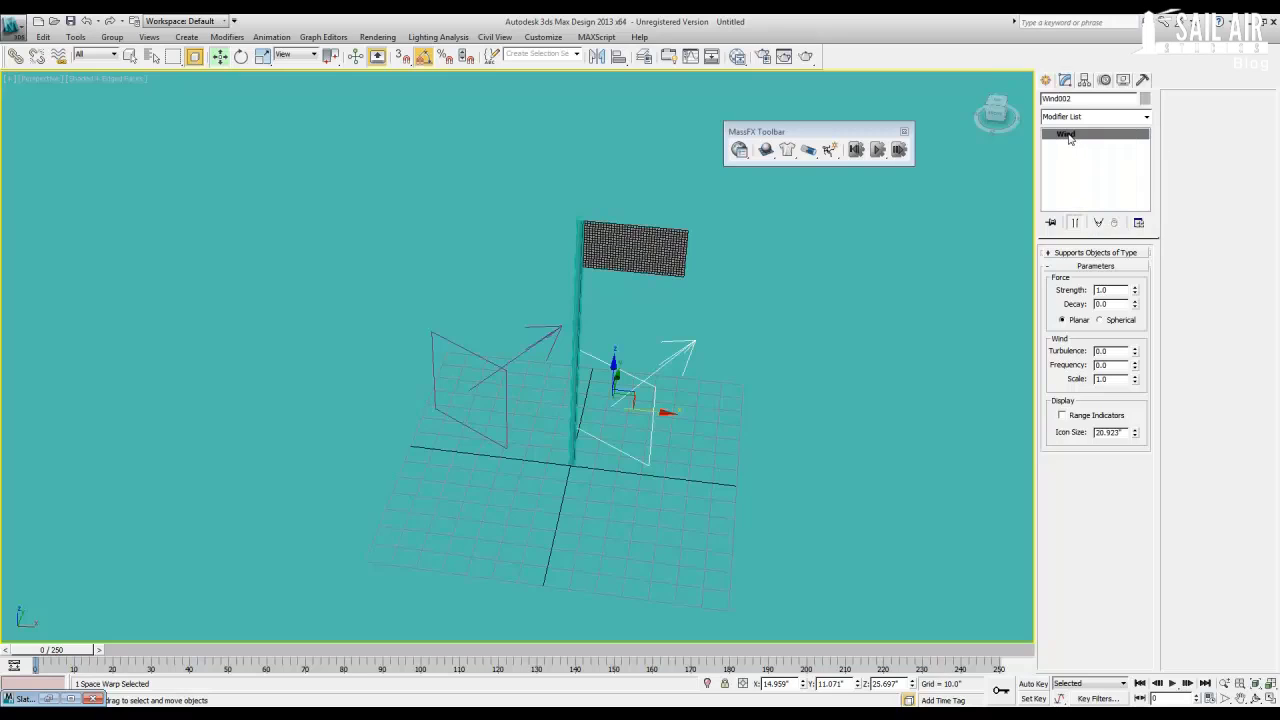
right_click(1067, 137)
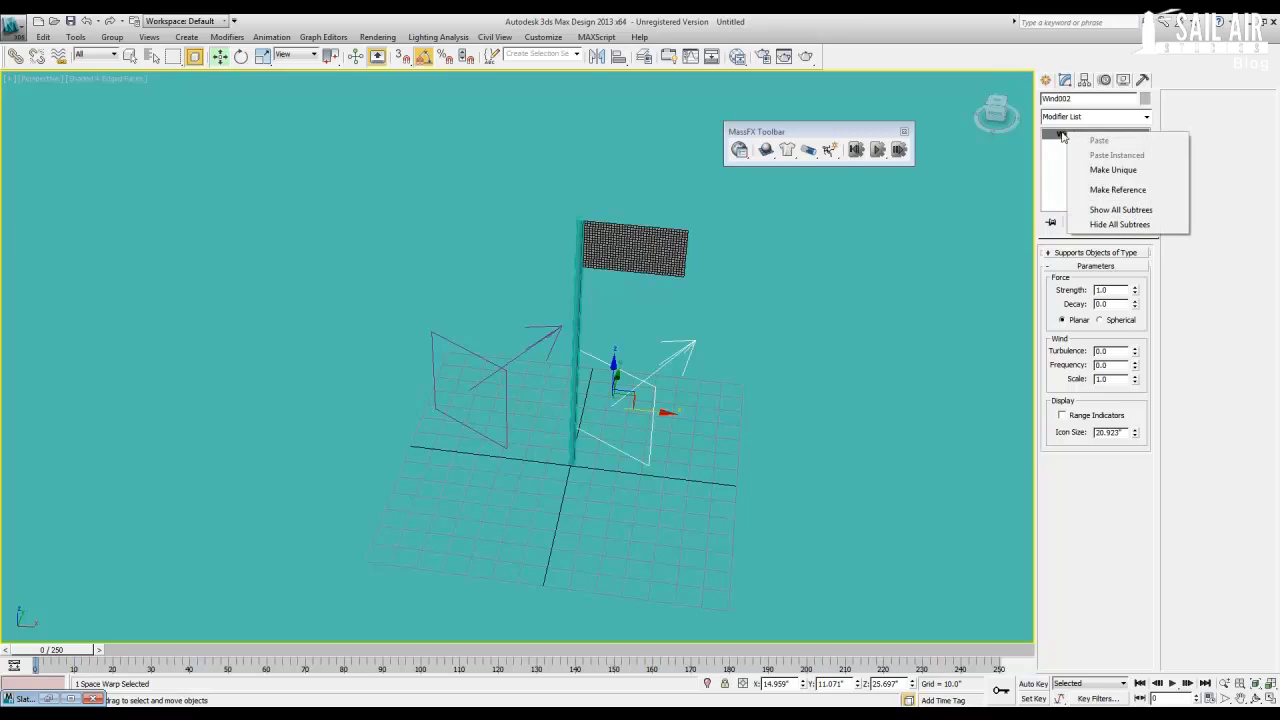
left_click(1097, 170)
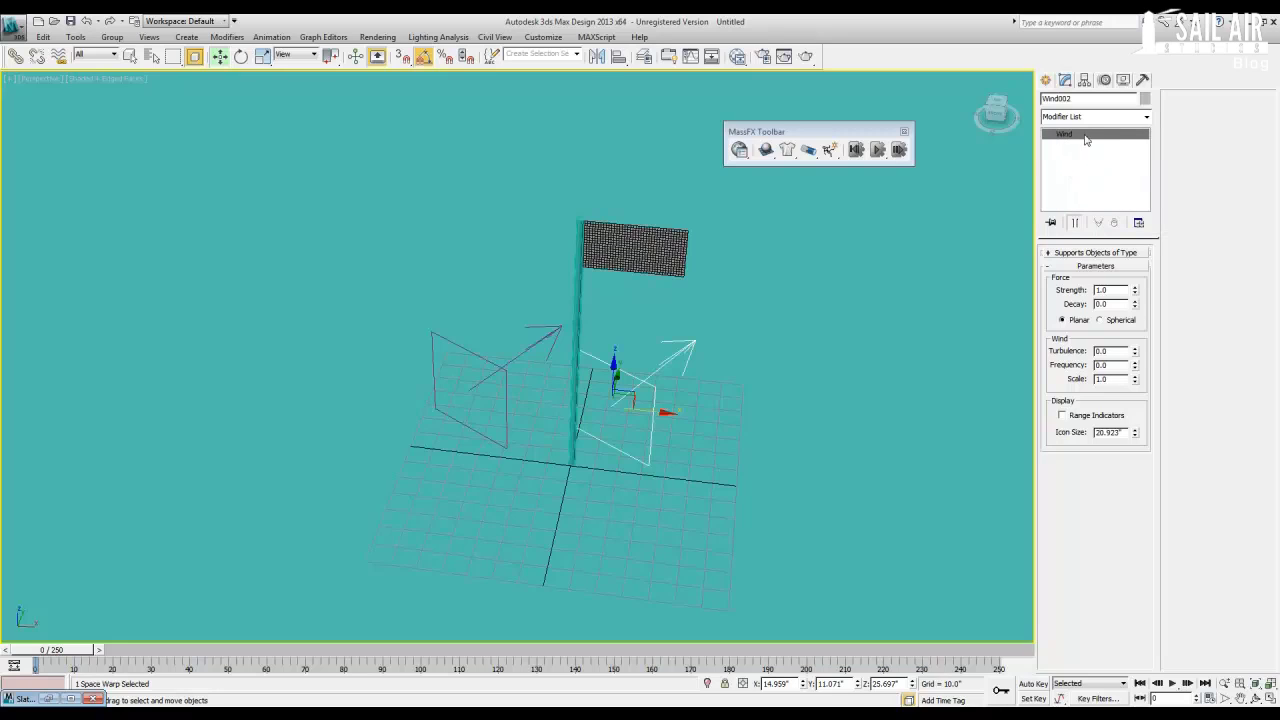
left_click(1077, 147)
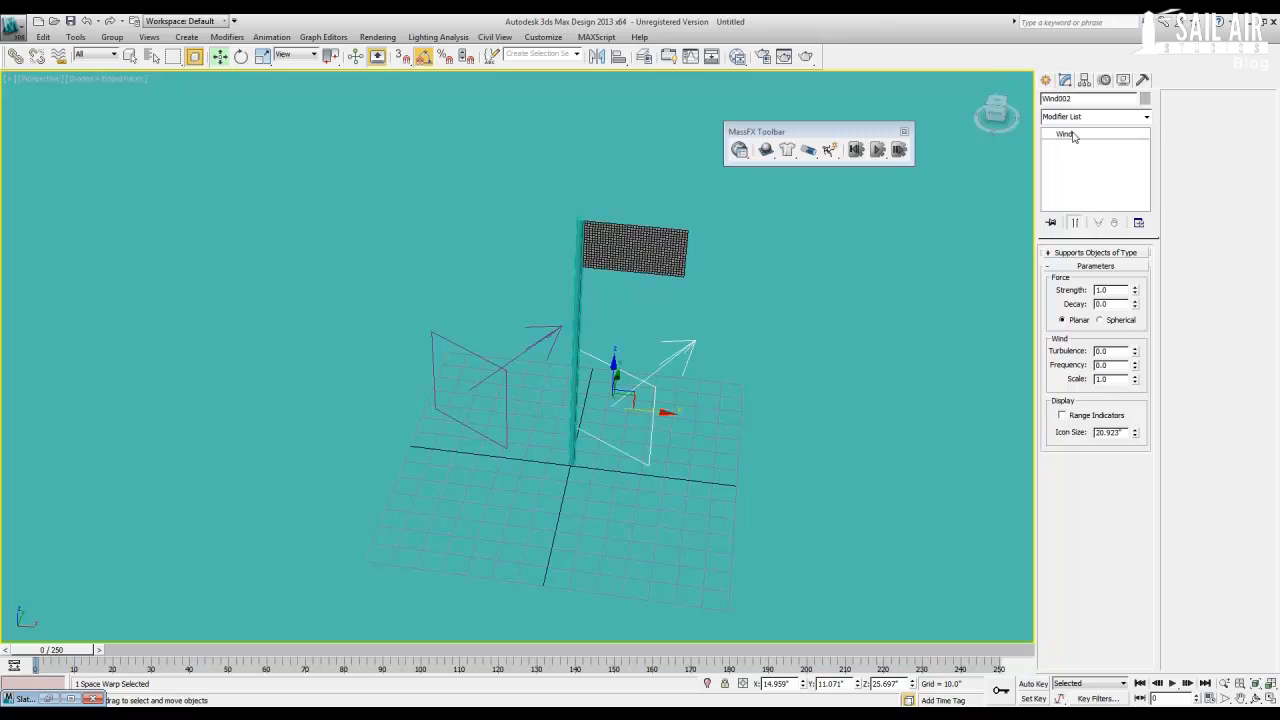
left_click(1073, 137)
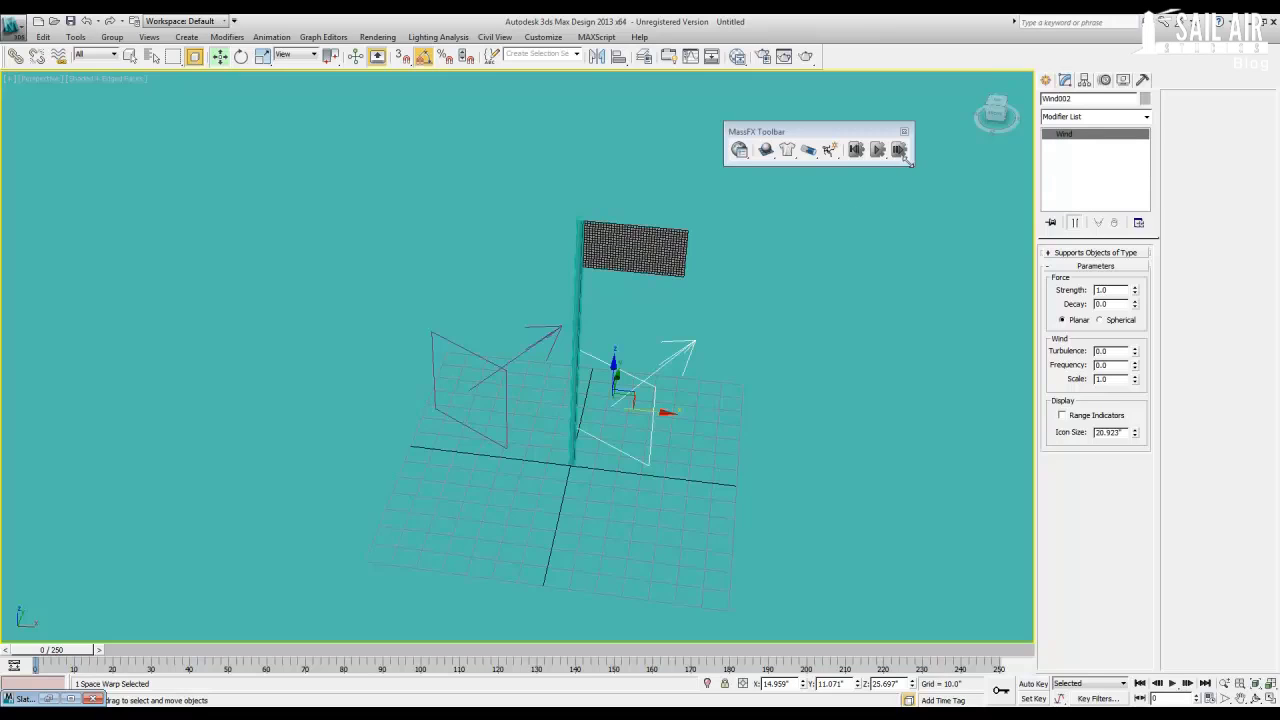
Rotate the cloned wind to X -40, Y 25 and Z -20 degrees.
key("e")
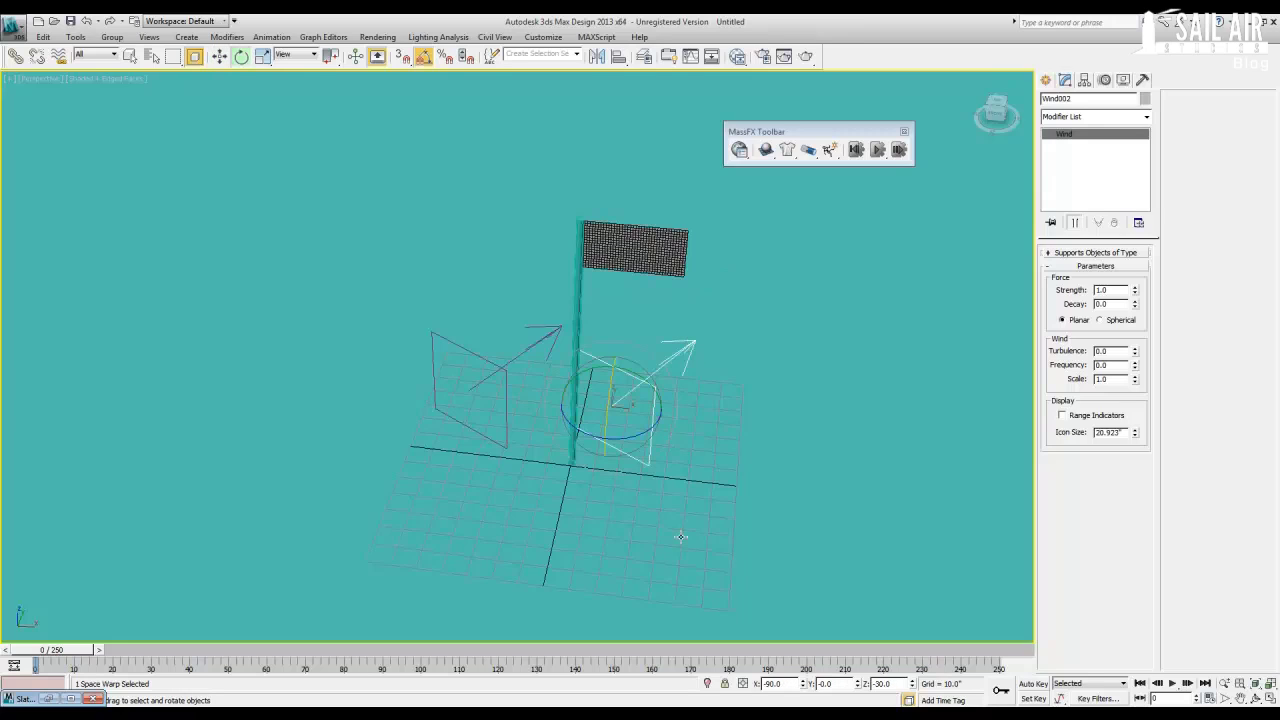
double_click(788, 684)
type("-40")
key("Tab")
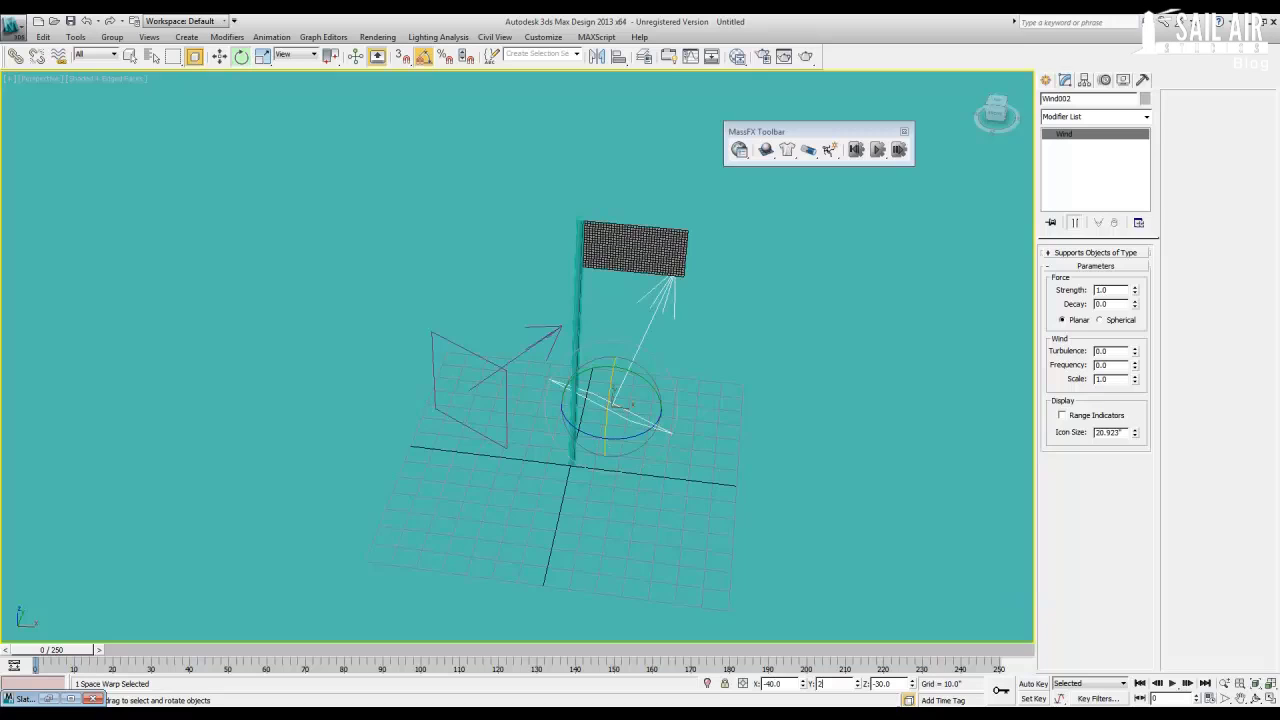
type("25")
key("Tab")
type("-")
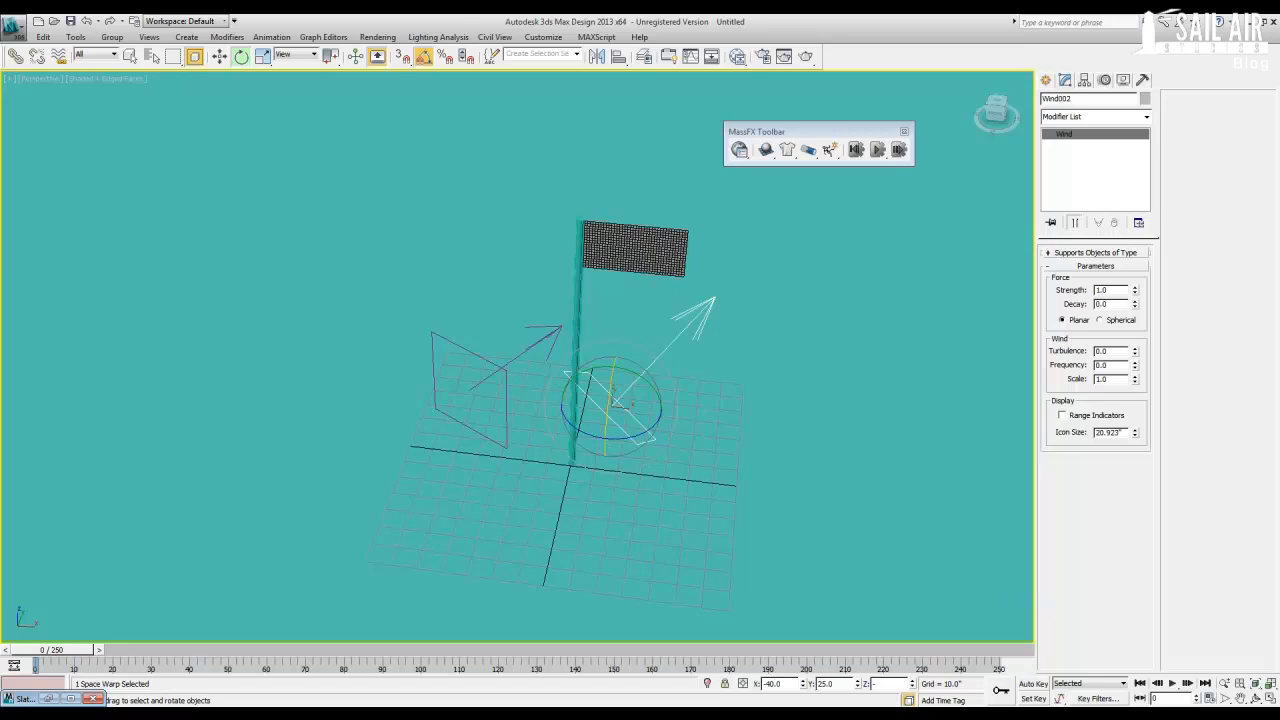
type("20")
key("Return")
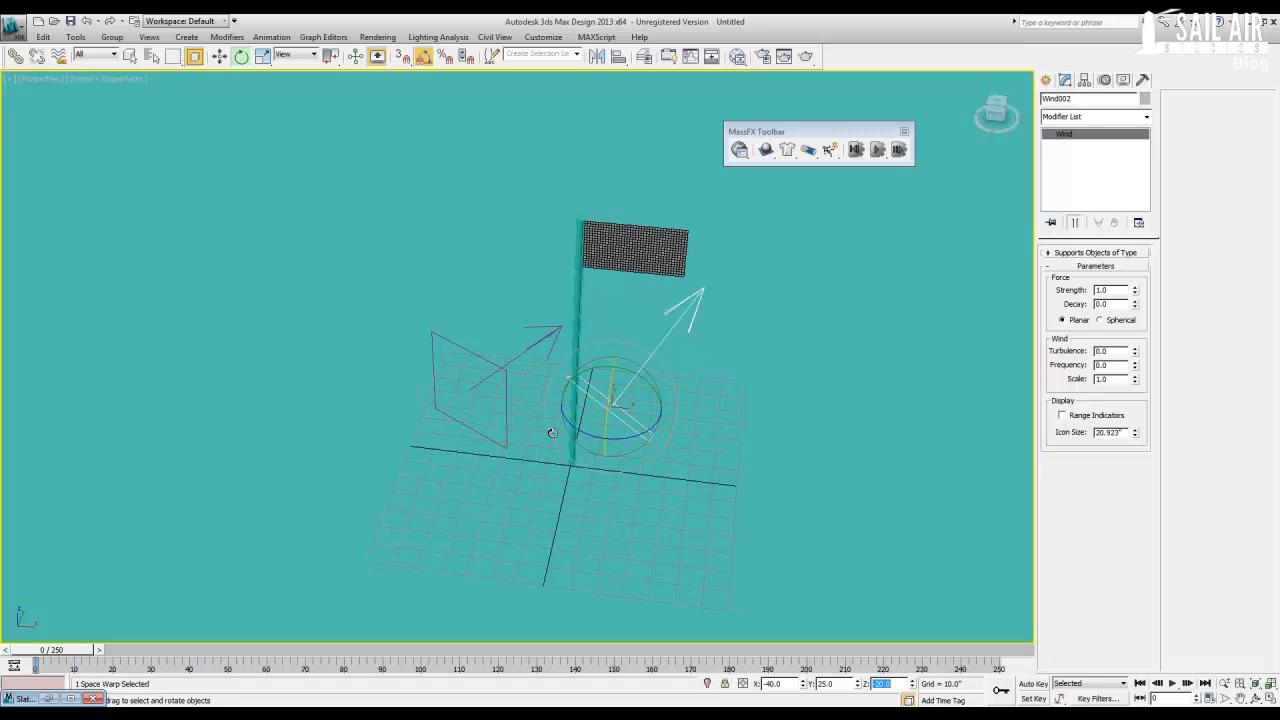
Move the cloned wind across the ground to about X -28.3, Y -58.7 inches, in front of the original wind.
key("w")
left_click_drag(617, 374, 530, 512)
middle_click_drag(617, 404, 558, 385, "alt")
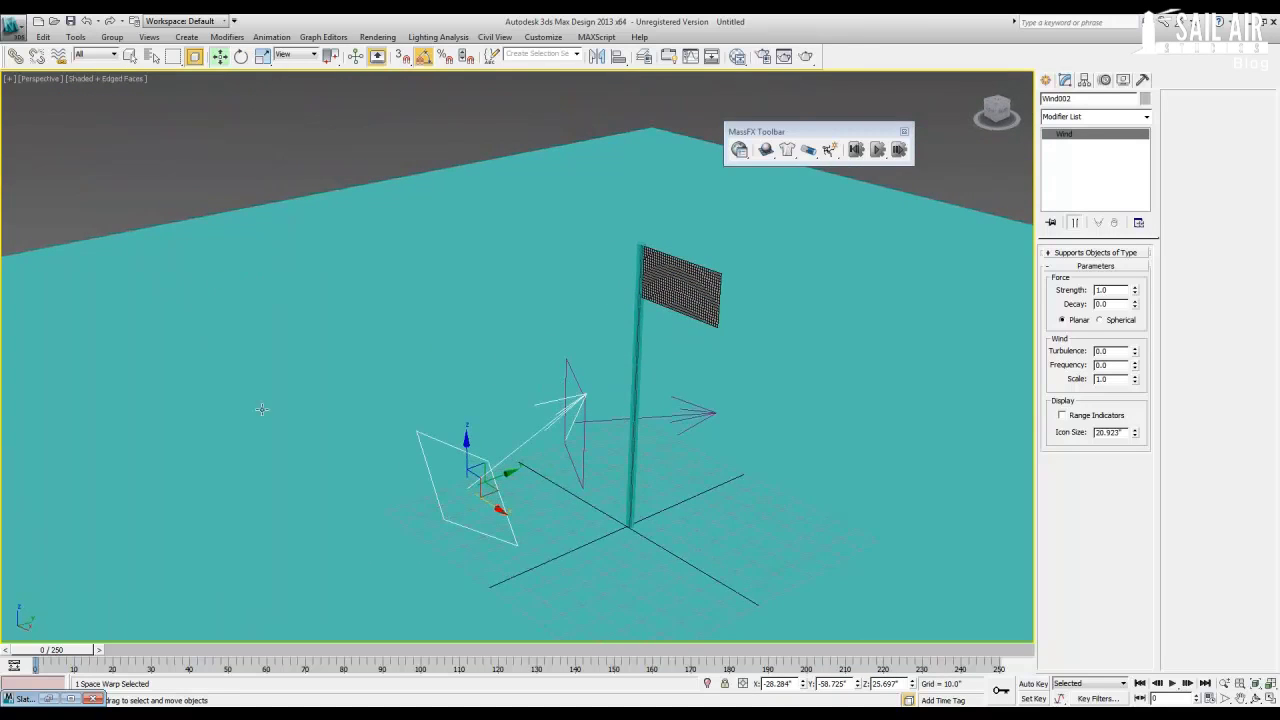
Add Wind001 and Wind002 to the flag's mCloth scene forces, and run the MassFX simulation once before resetting it.
left_click(676, 293)
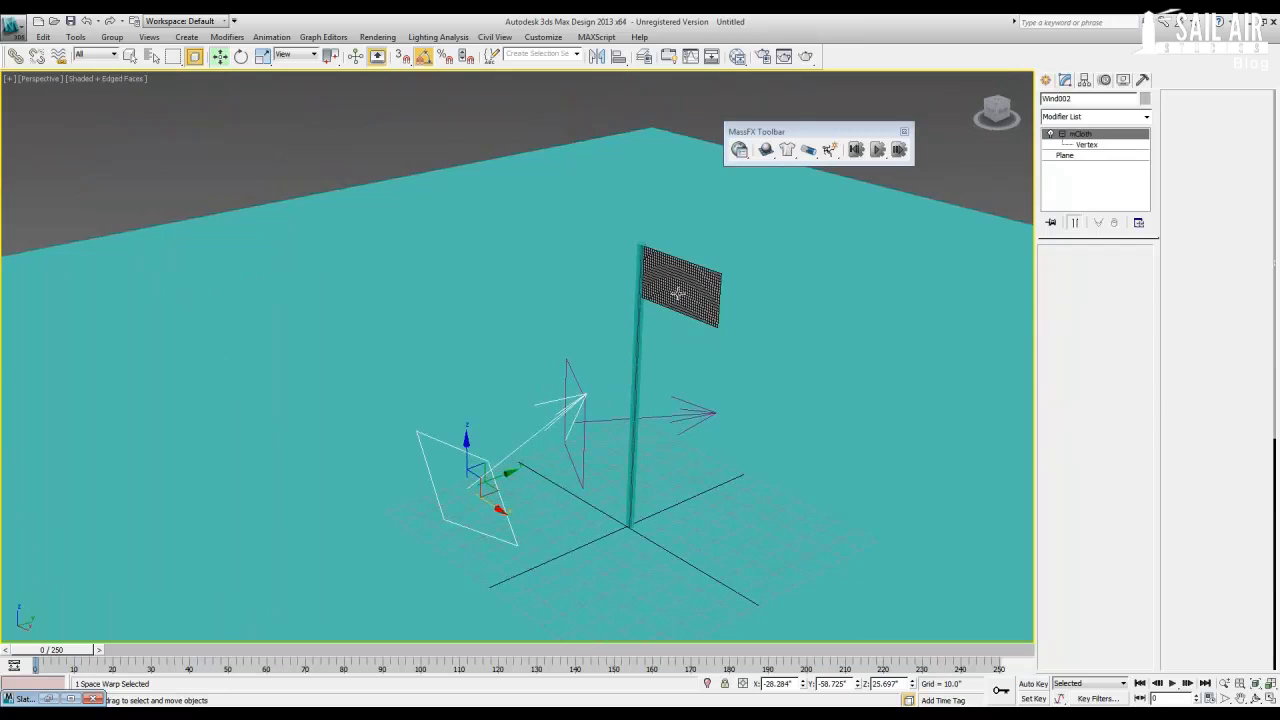
middle_click_drag(600, 342, 643, 342, "alt")
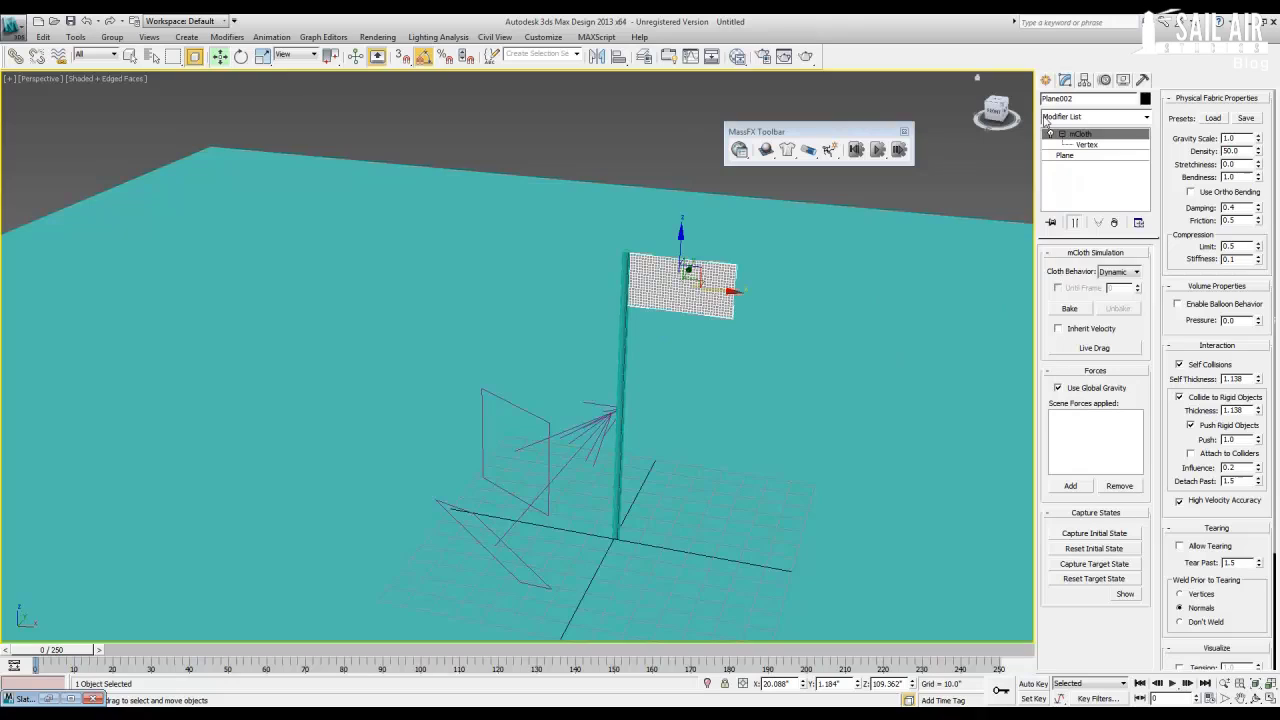
left_click(1071, 486)
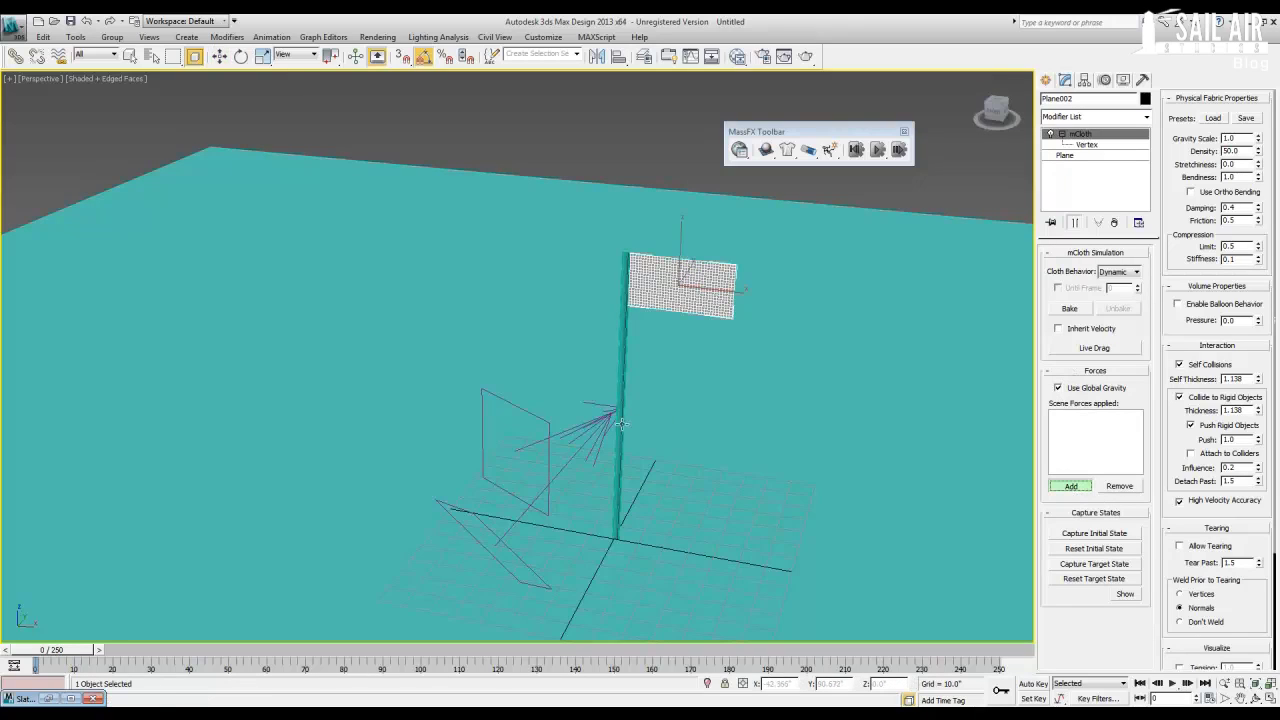
left_click(547, 423)
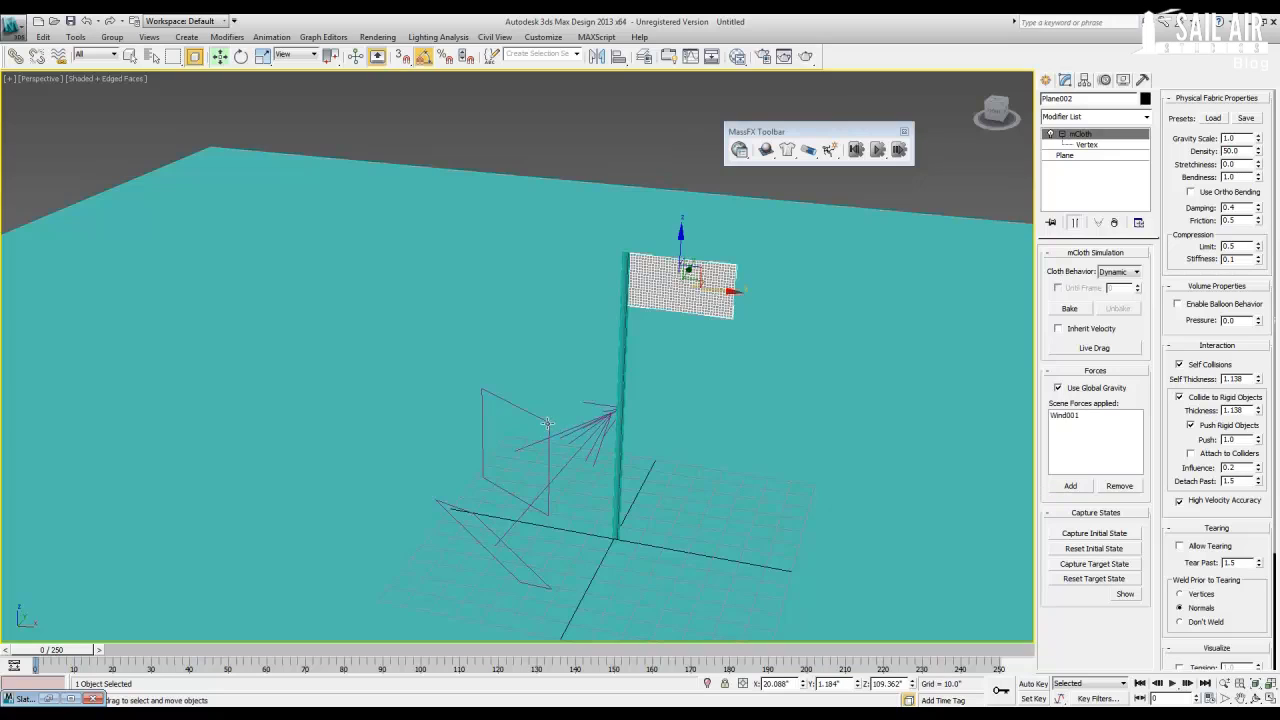
left_click(1069, 485)
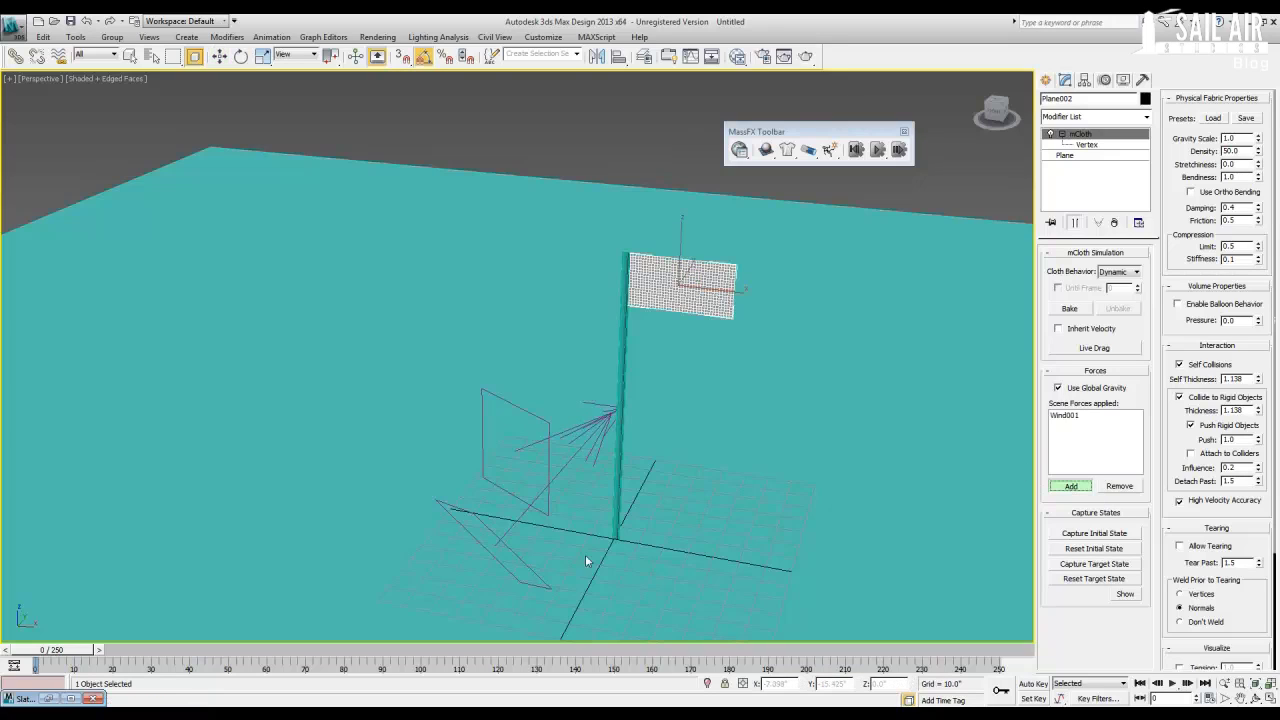
left_click(508, 535)
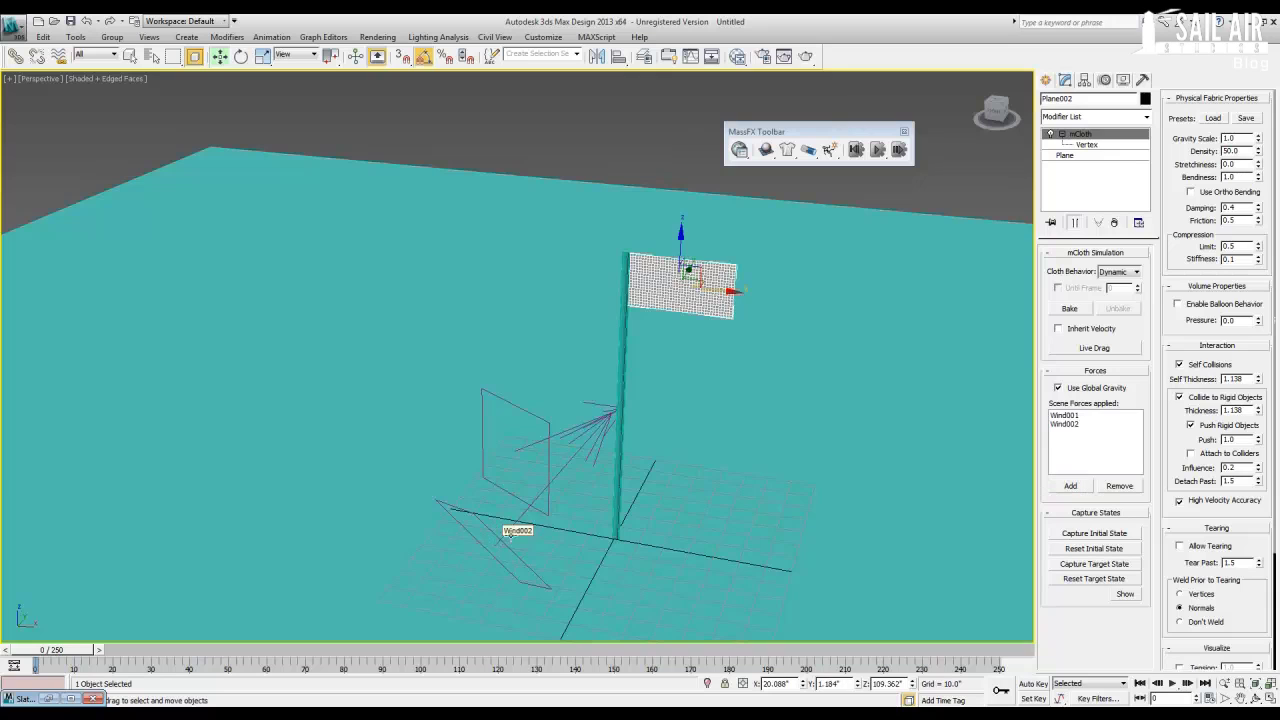
left_click(875, 150)
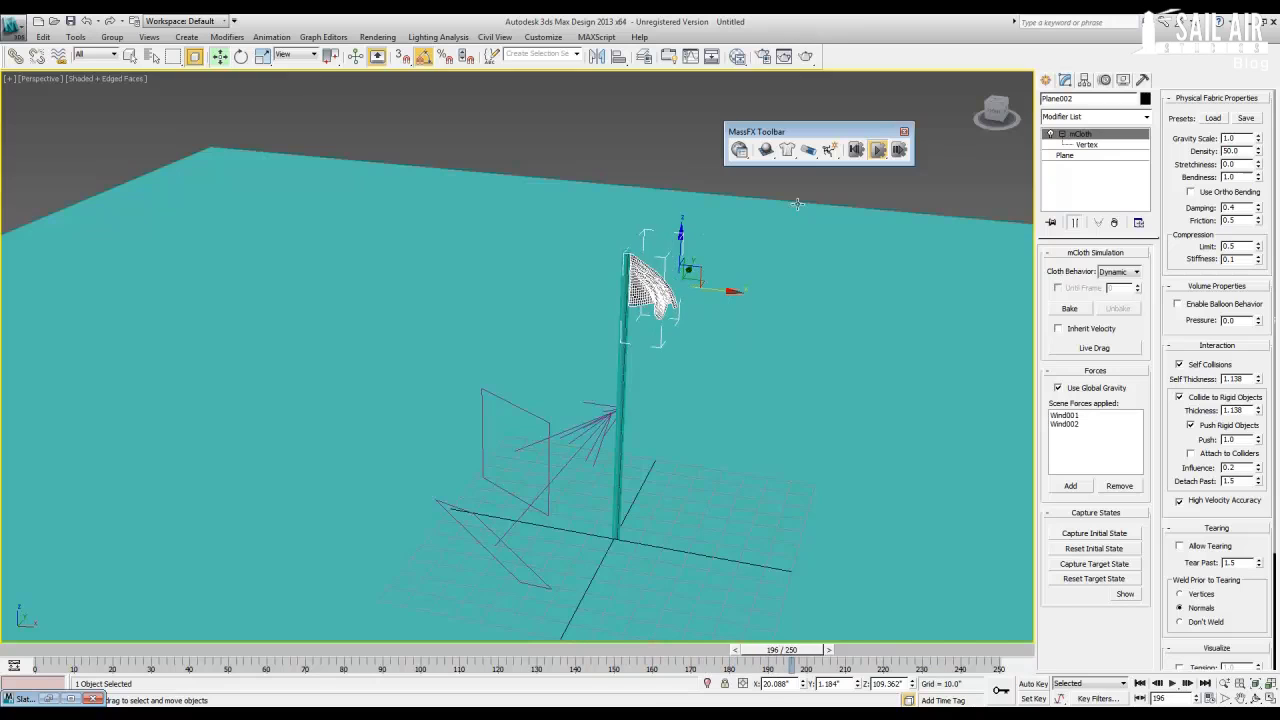
left_click(856, 150)
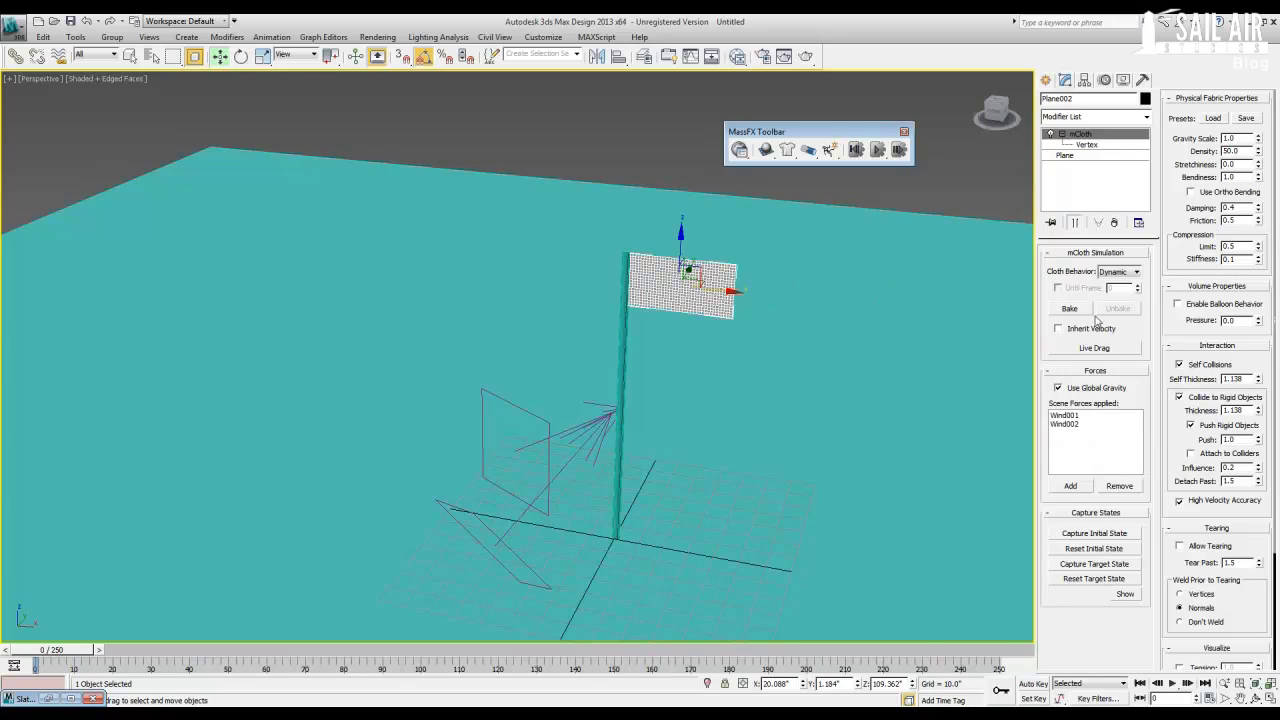
Enable Allow Tearing for the flag's mCloth, and test-run the simulation before resetting it.
scroll(666, 322, "up", 5)
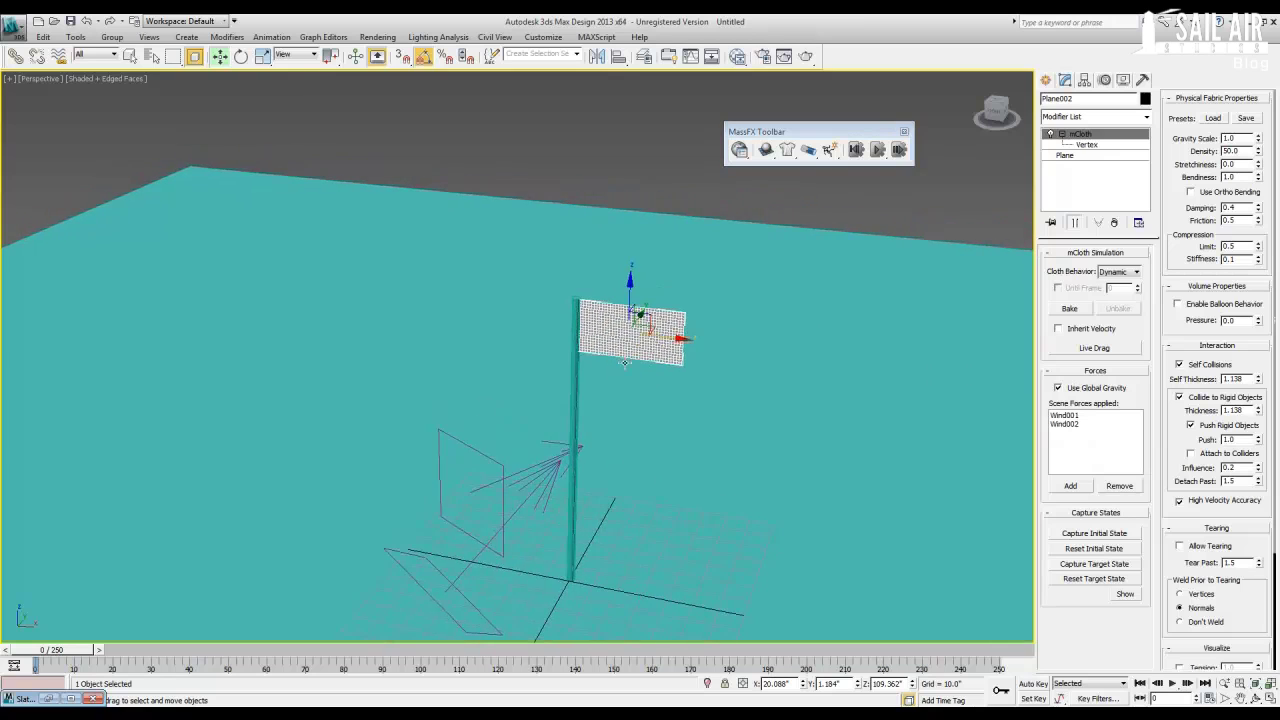
middle_click_drag(640, 354, 373, 291)
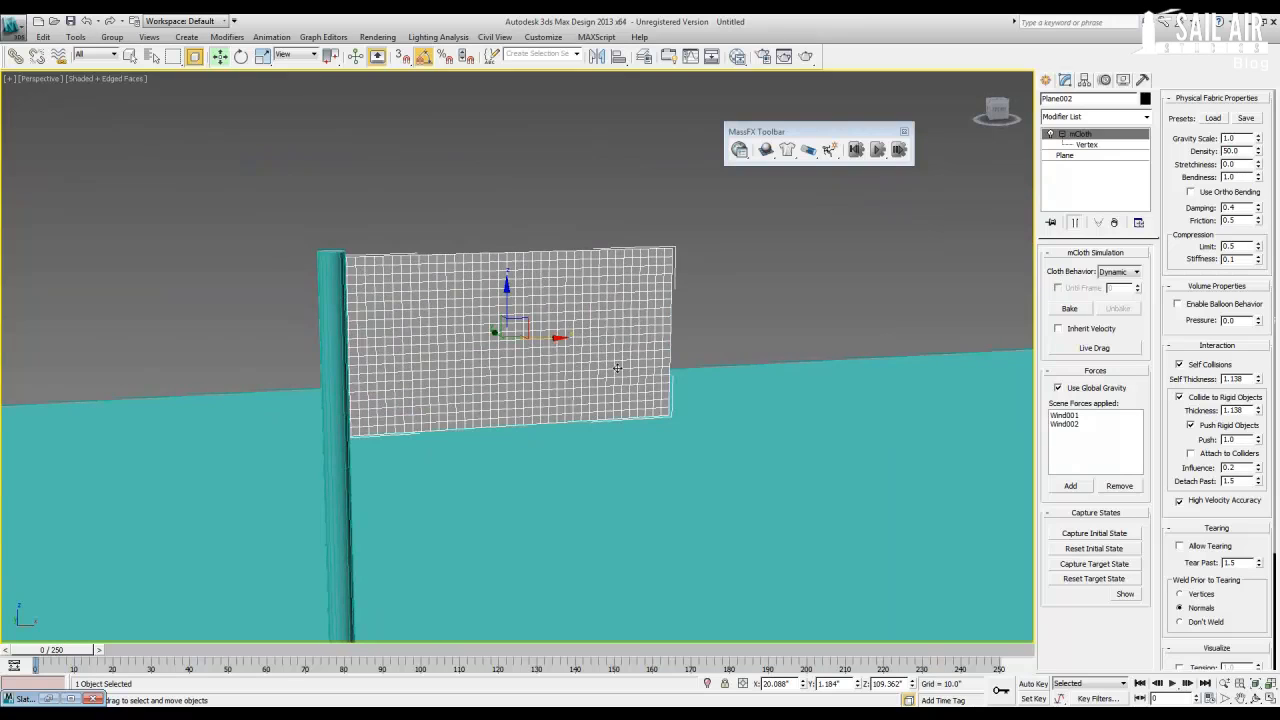
middle_click_drag(617, 368, 438, 291, "alt")
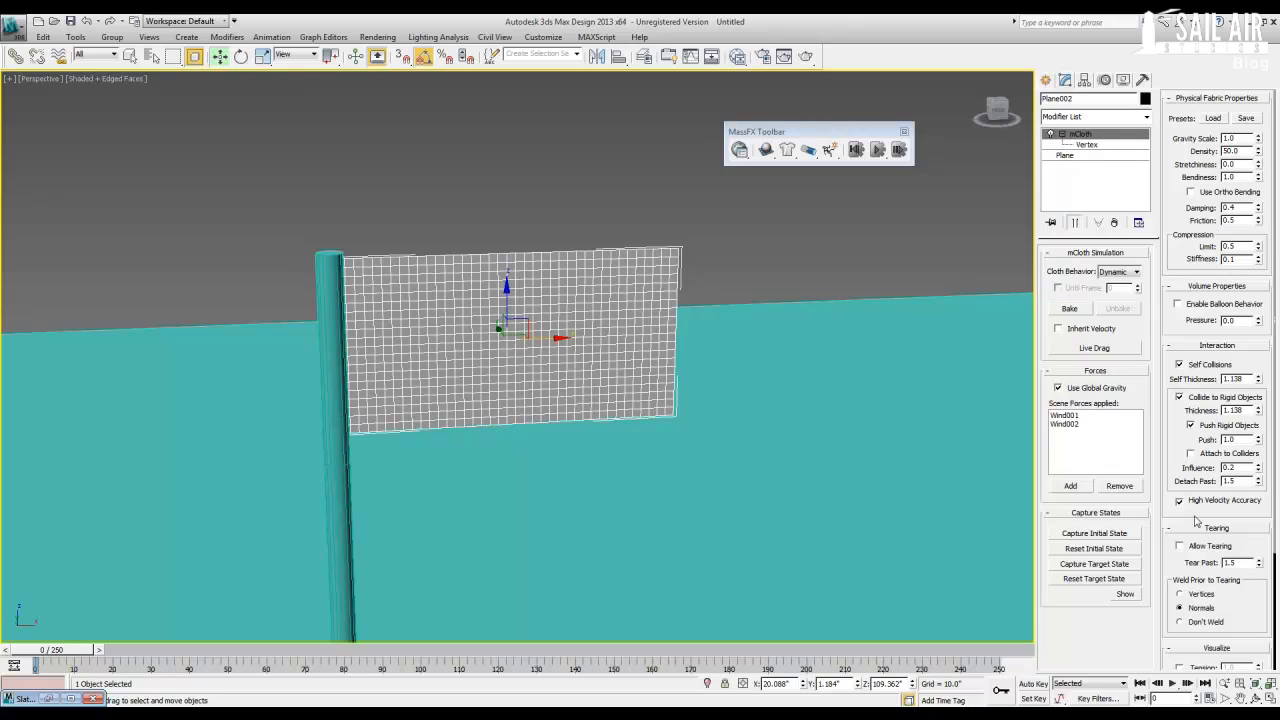
left_click_drag(1197, 520, 1190, 478)
left_click_drag(1171, 430, 1164, 296)
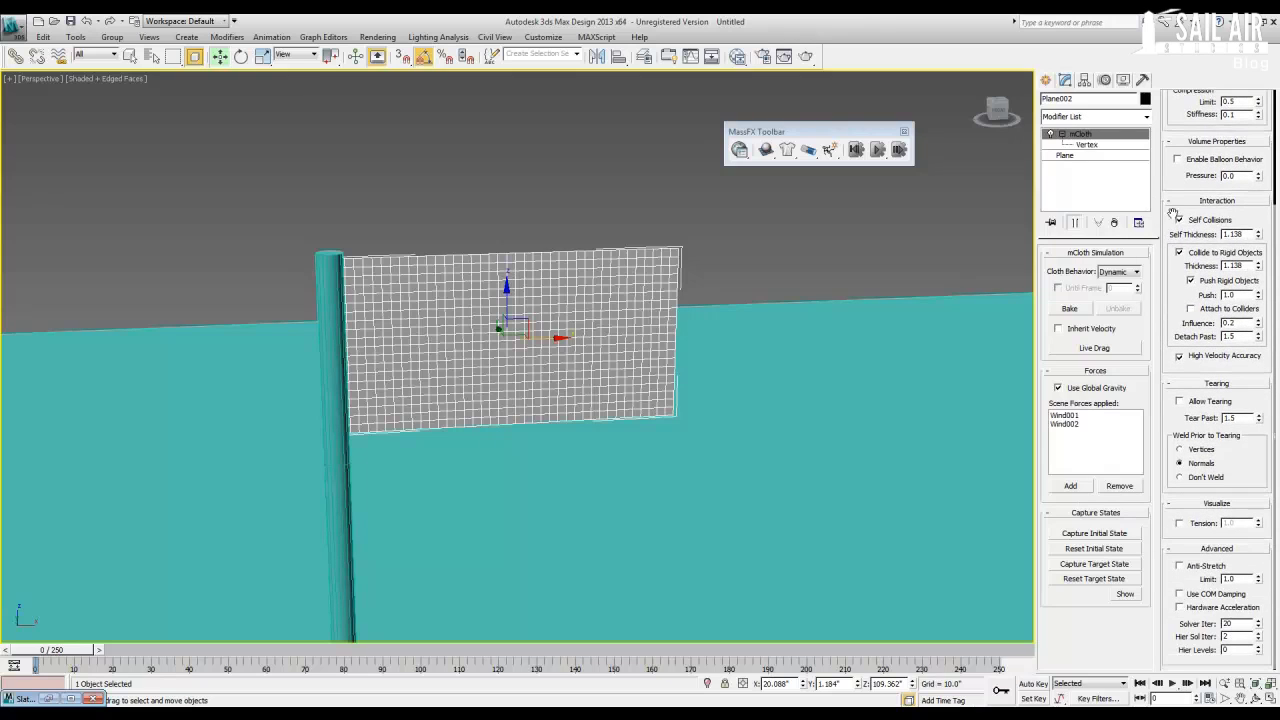
left_click(1216, 403)
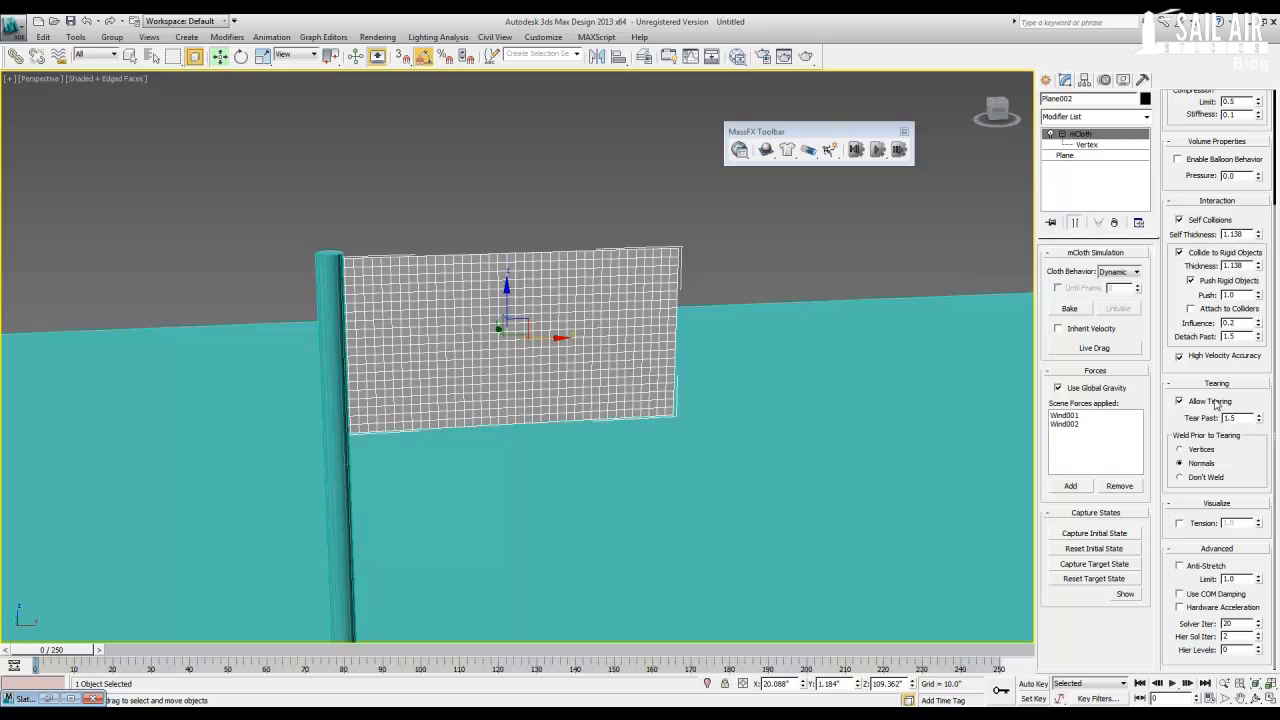
left_click(878, 150)
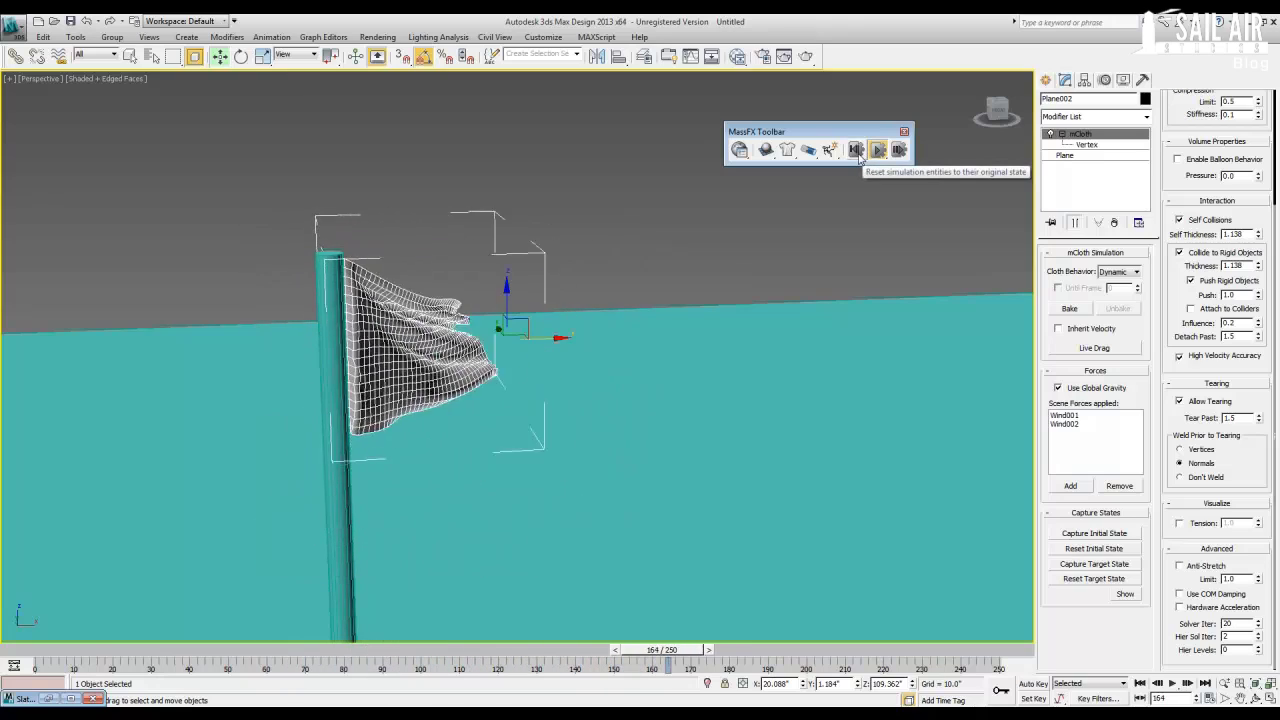
left_click(857, 150)
Make a tear named TearGroup from a jagged band of flag vertices near the pole, and test-run the simulation before resetting it.
left_click(1085, 146)
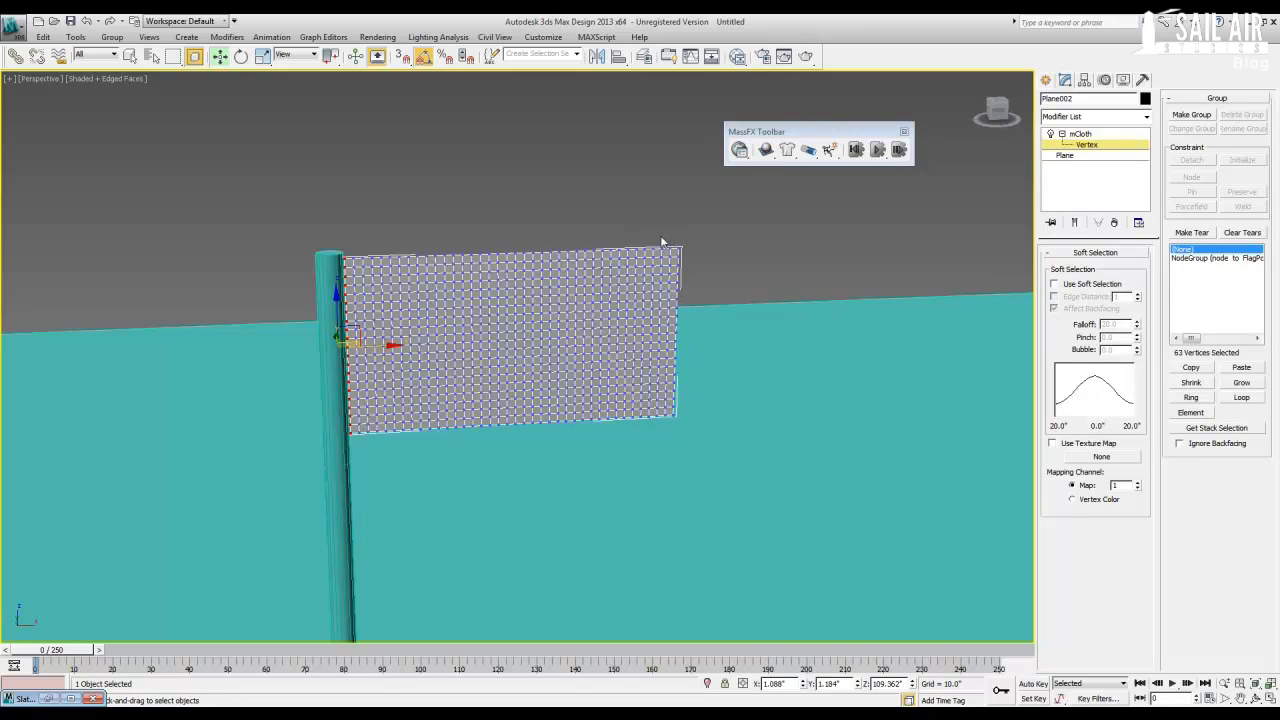
left_click_drag(366, 252, 421, 383)
key("q")
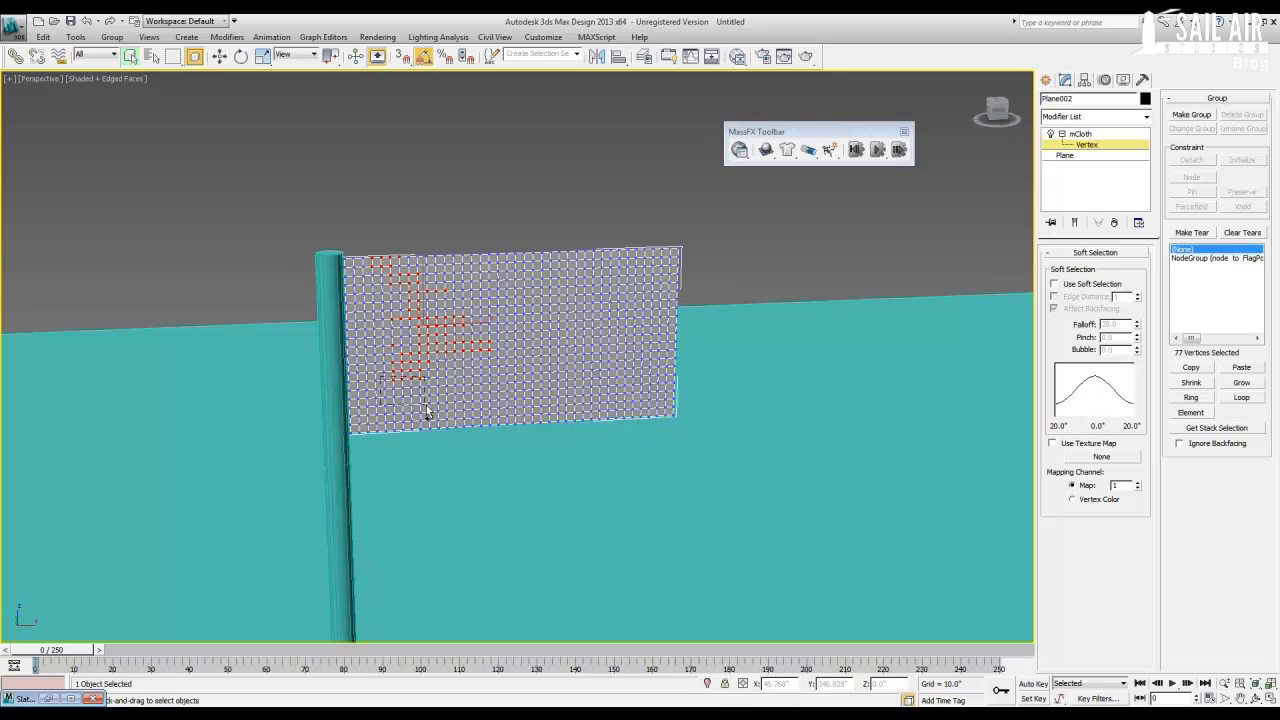
left_click_drag(426, 405, 463, 414, "ctrl")
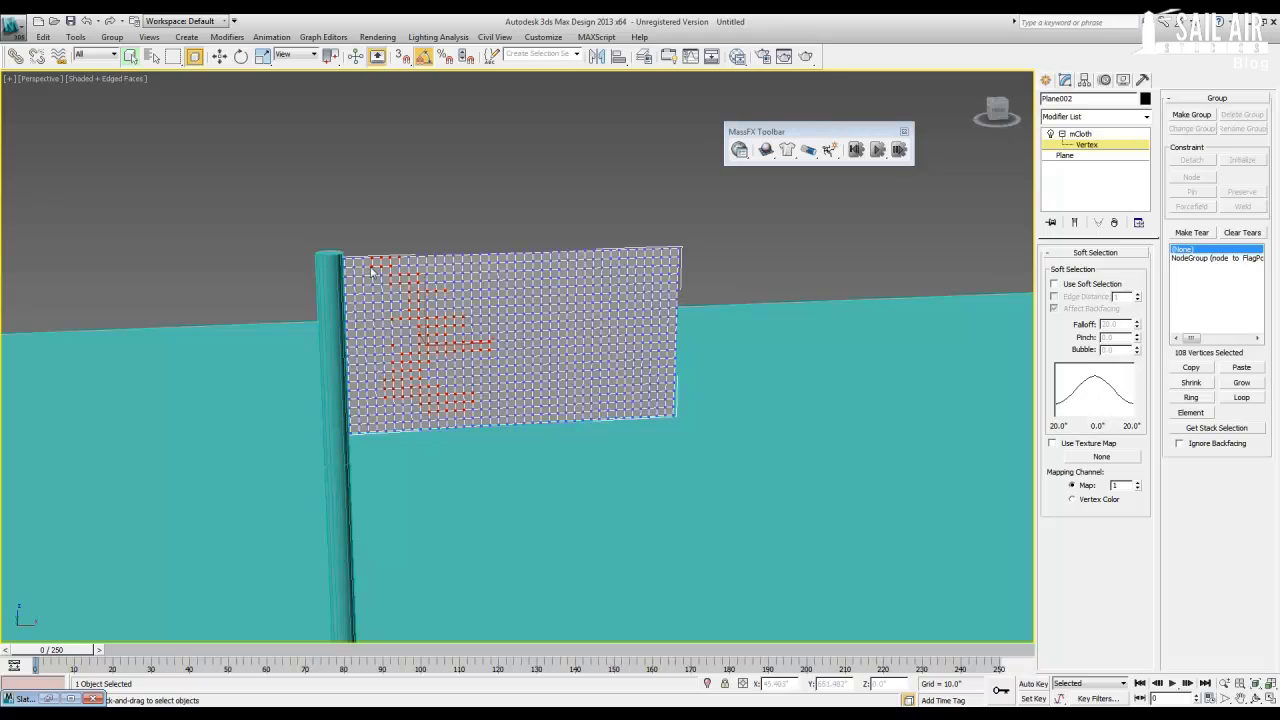
left_click(1189, 233)
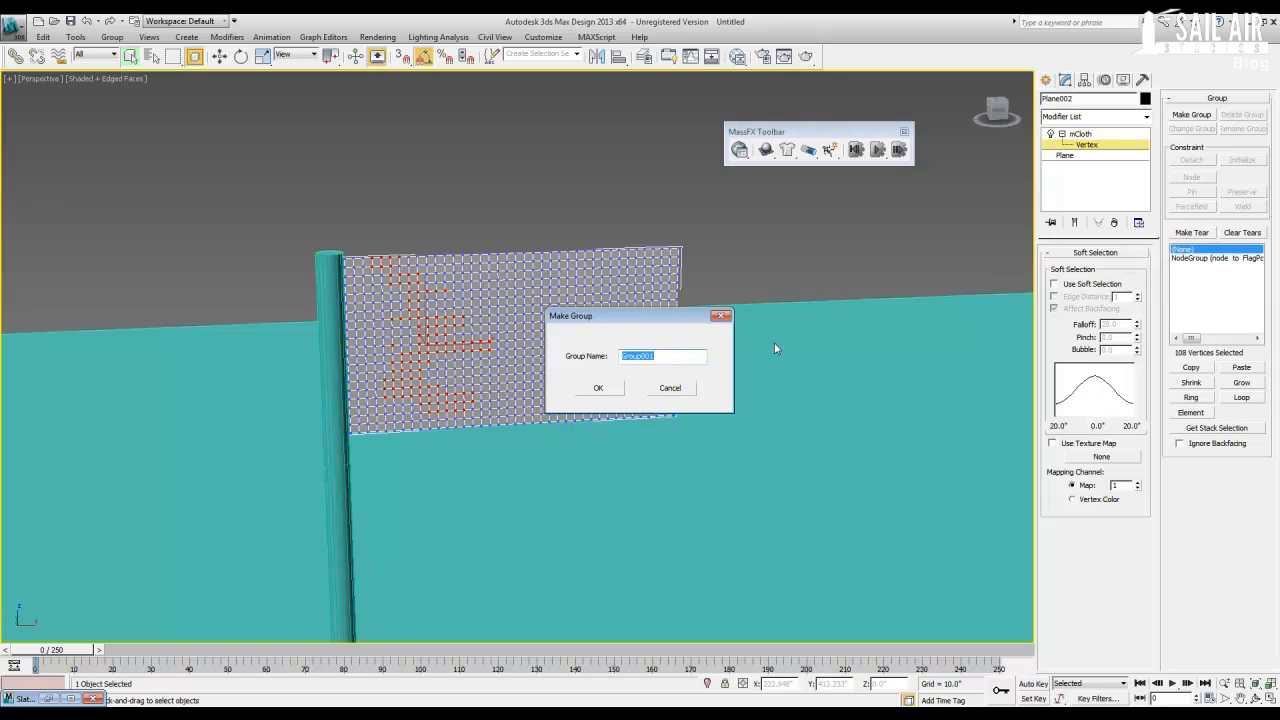
type("TearGroup")
key("Return")
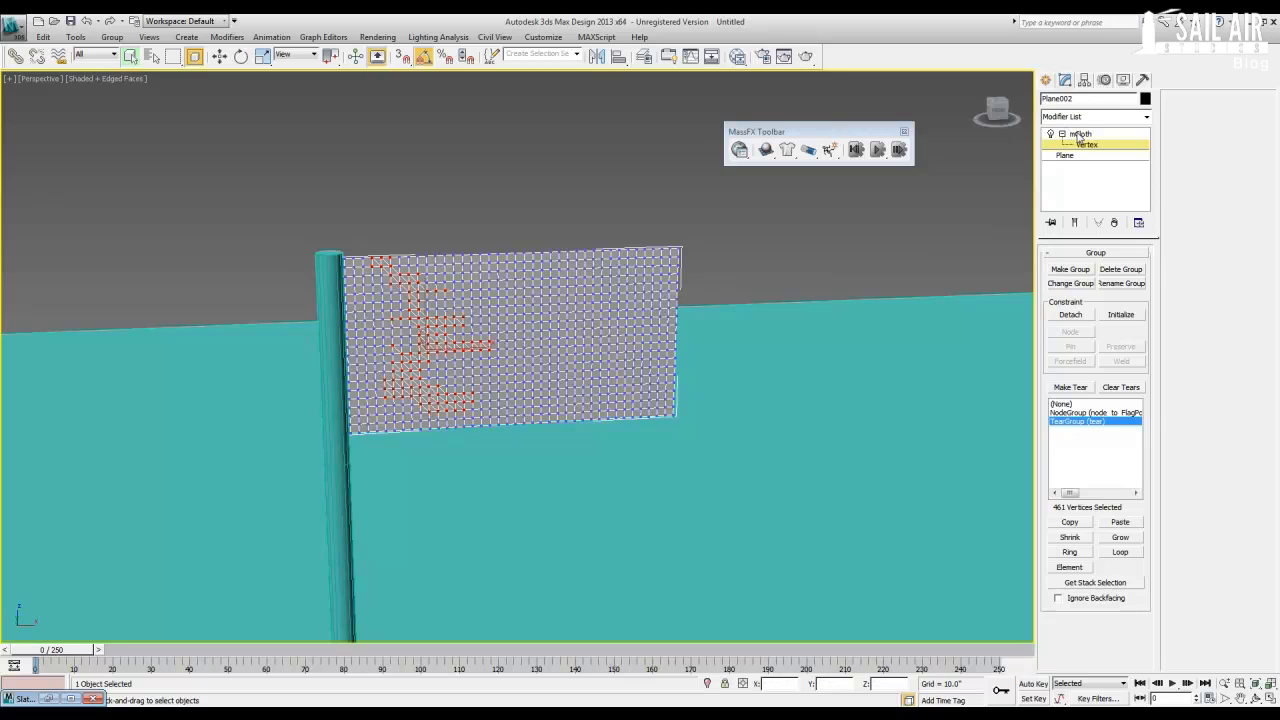
left_click(1078, 134)
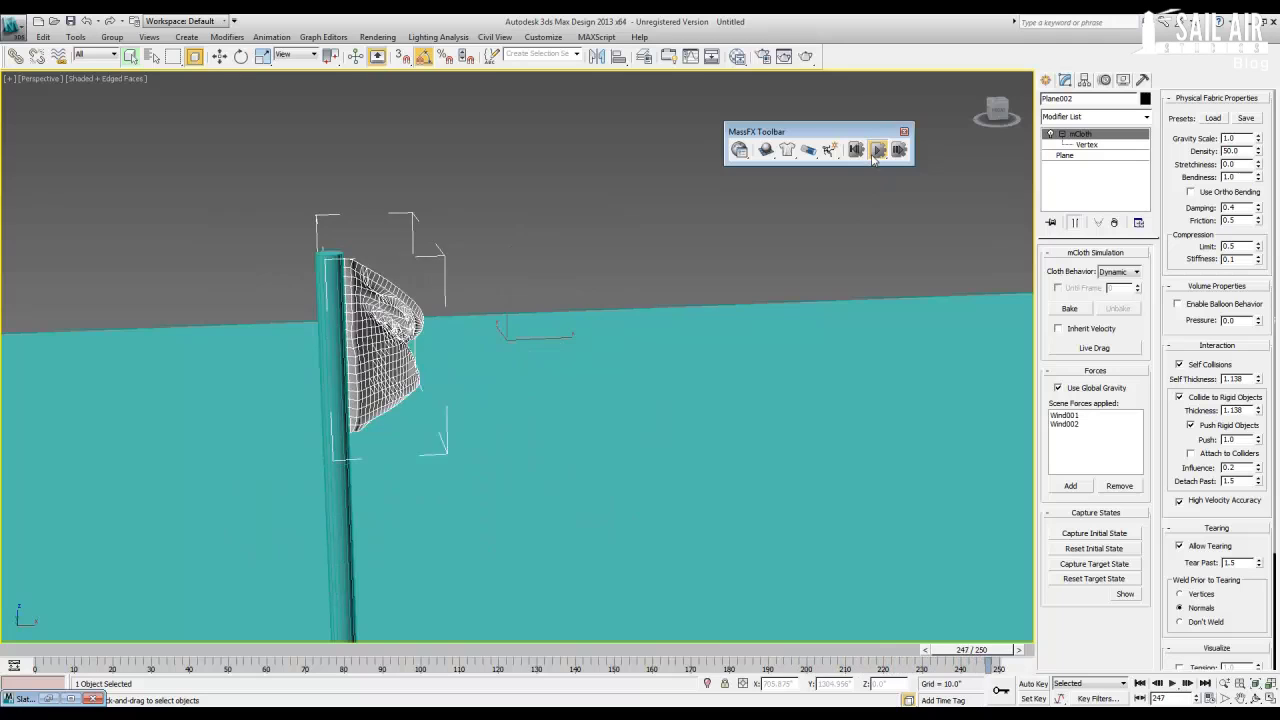
left_click(857, 150)
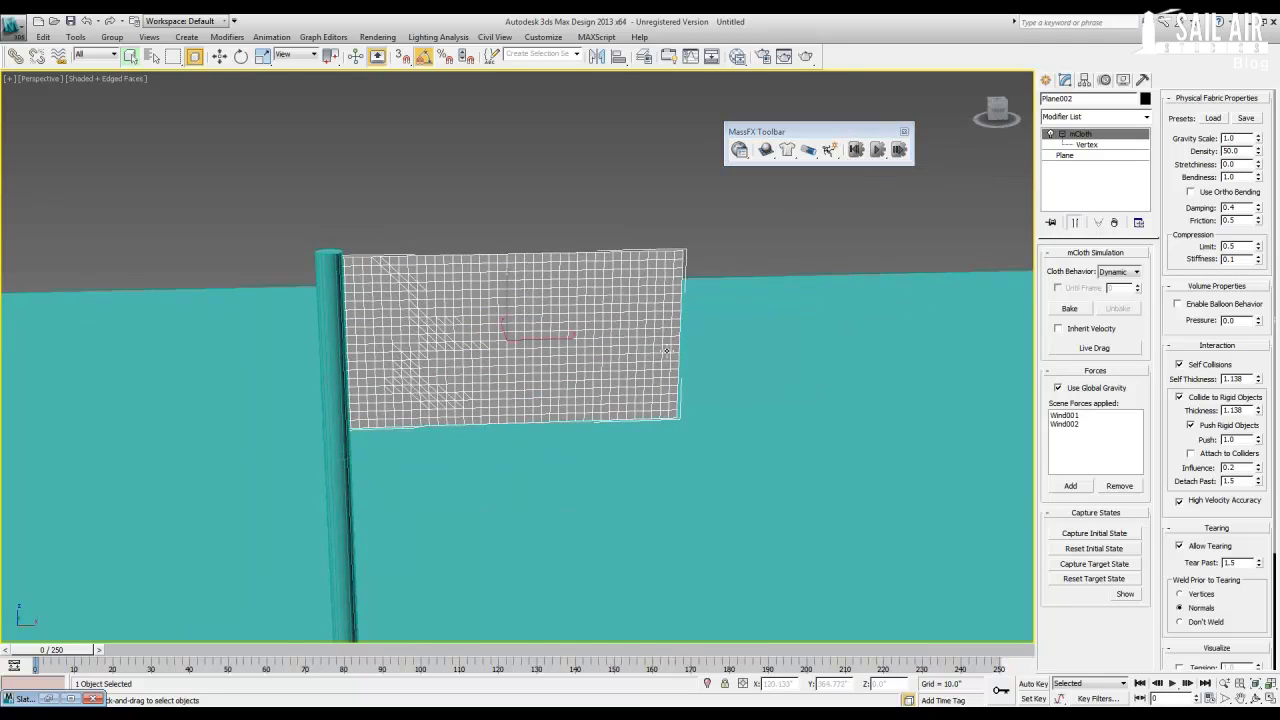
Create a third Wind force on the ground beside the pole, below the flag, with an icon size of about 23.2 inches.
scroll(660, 350, "down", 6)
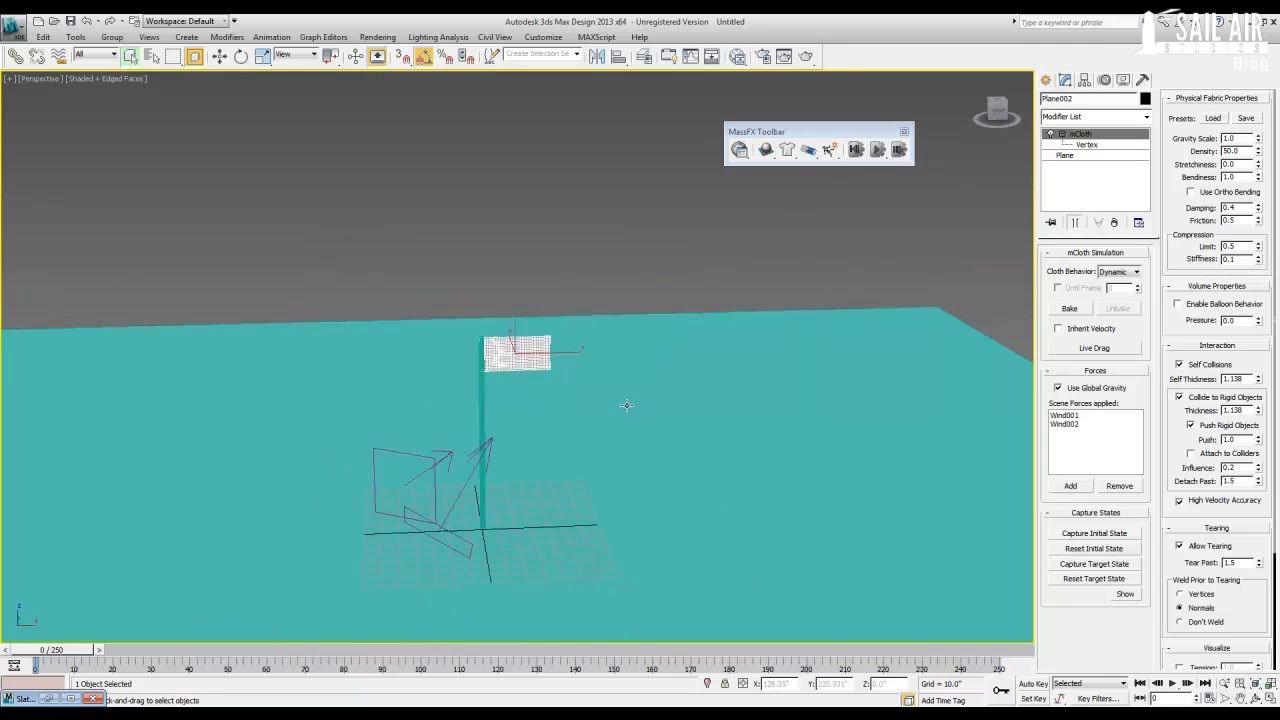
left_click(1046, 80)
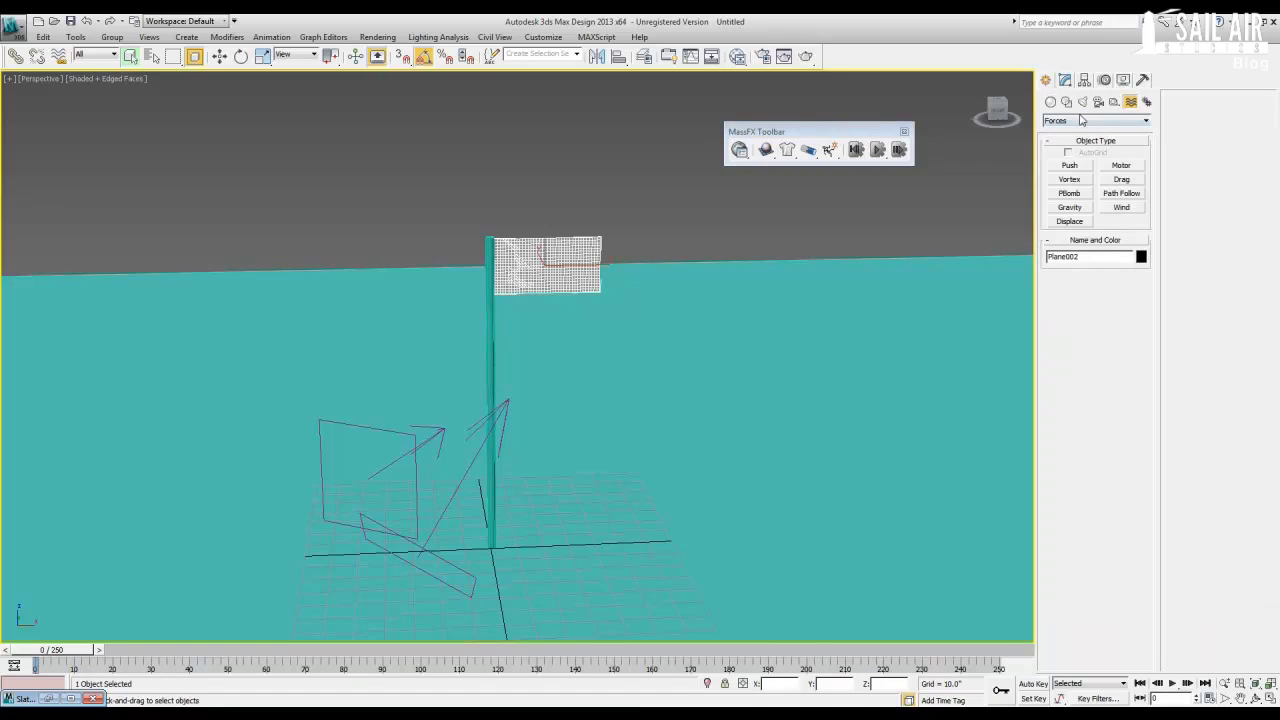
left_click(1122, 208)
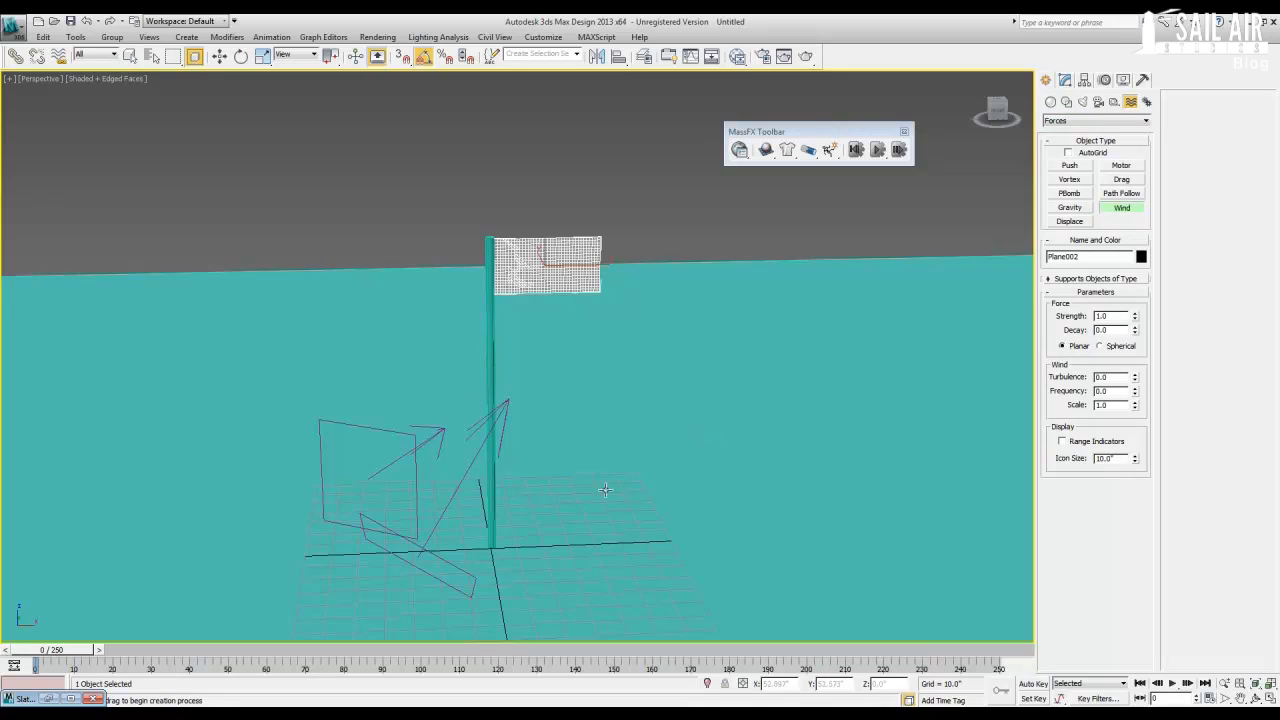
middle_click_drag(610, 484, 550, 392)
left_click_drag(553, 429, 499, 470)
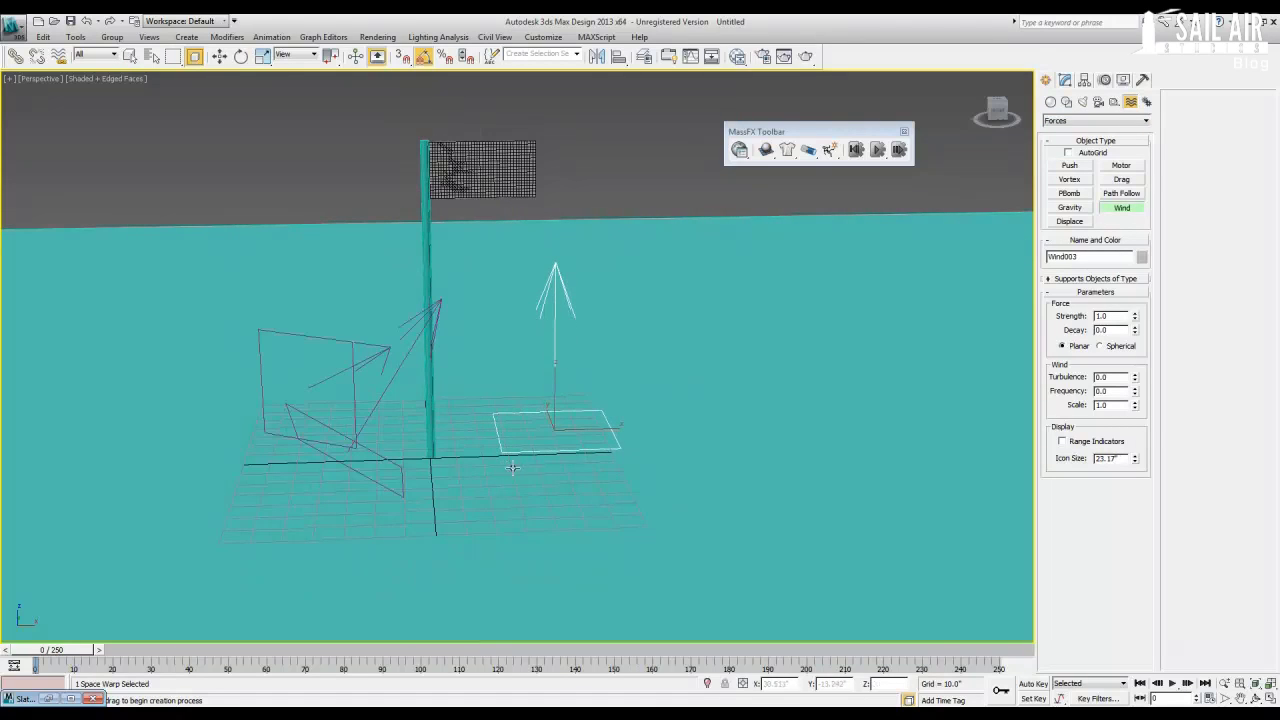
right_click(533, 461)
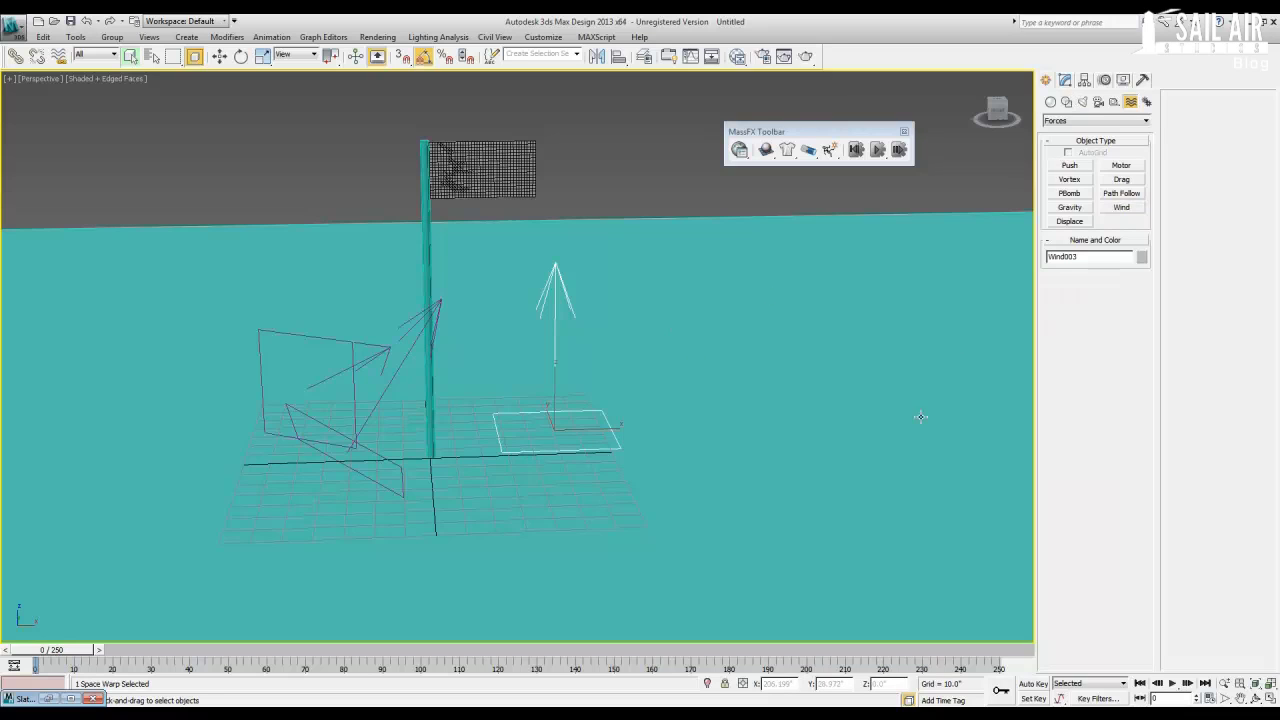
Rotate the new wind to X -90 and Z 35 degrees.
key("e")
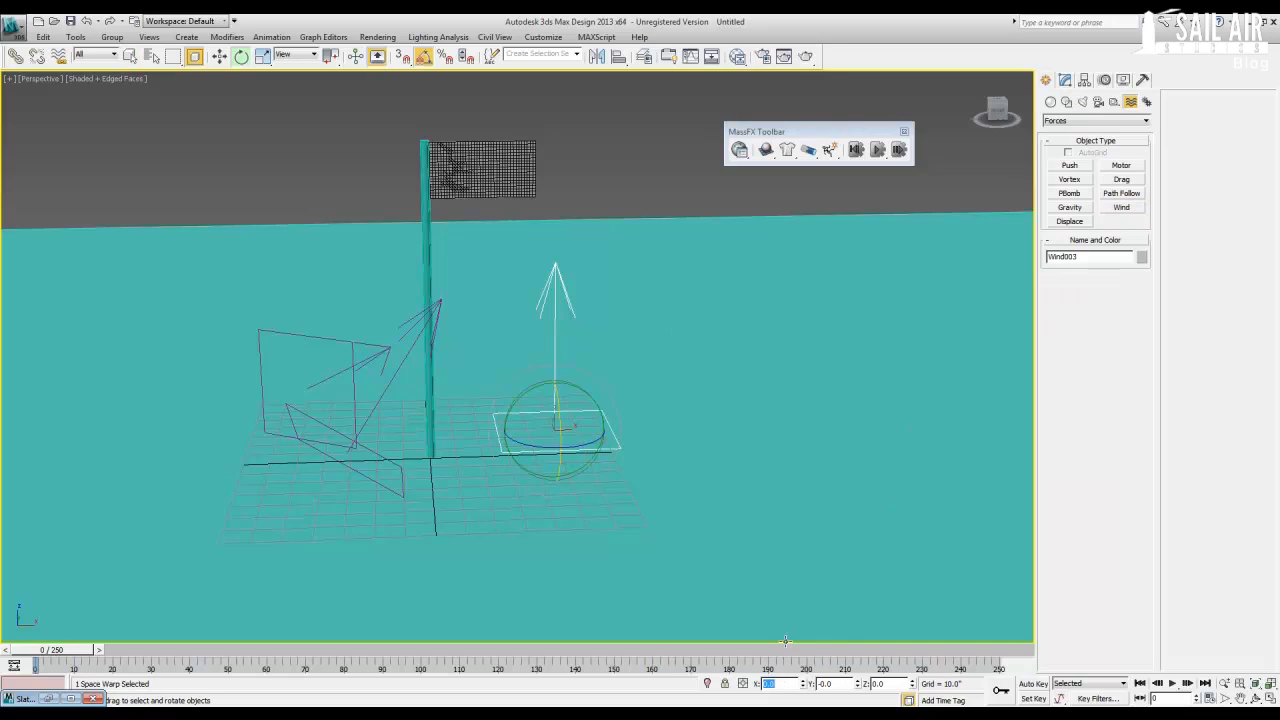
type("-90")
key("Tab")
key("Tab")
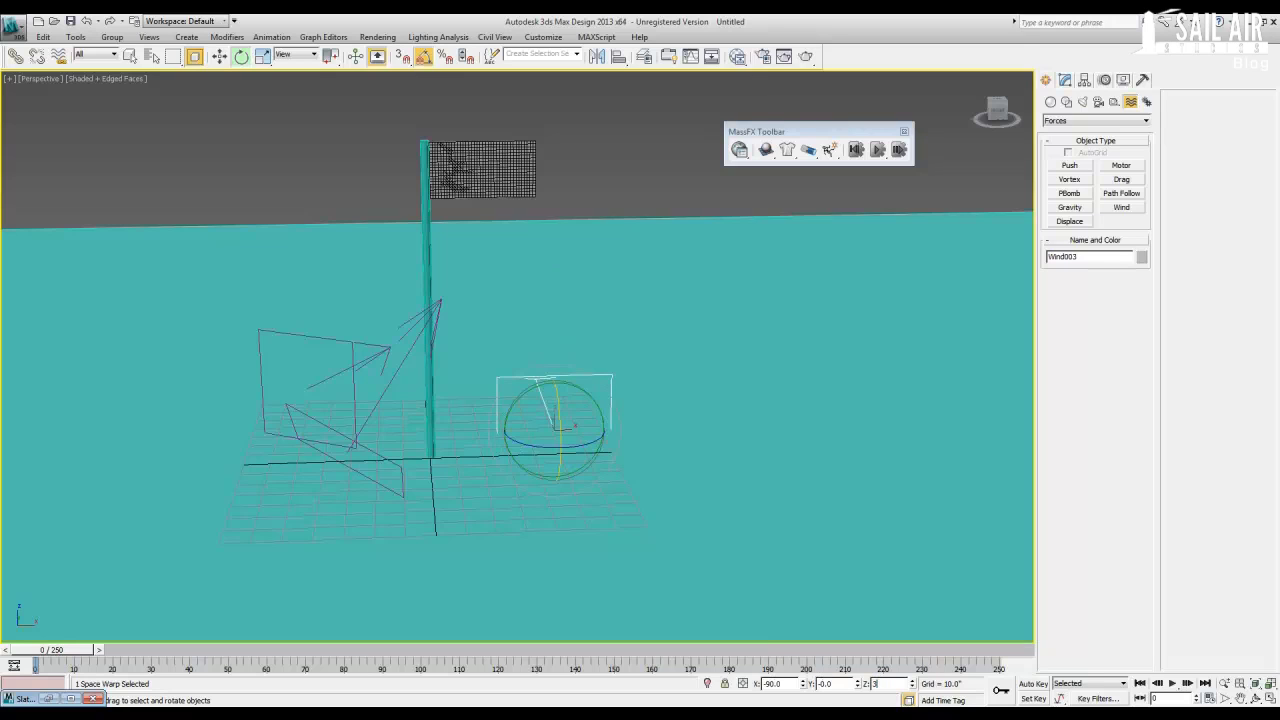
type("35")
key("Return")
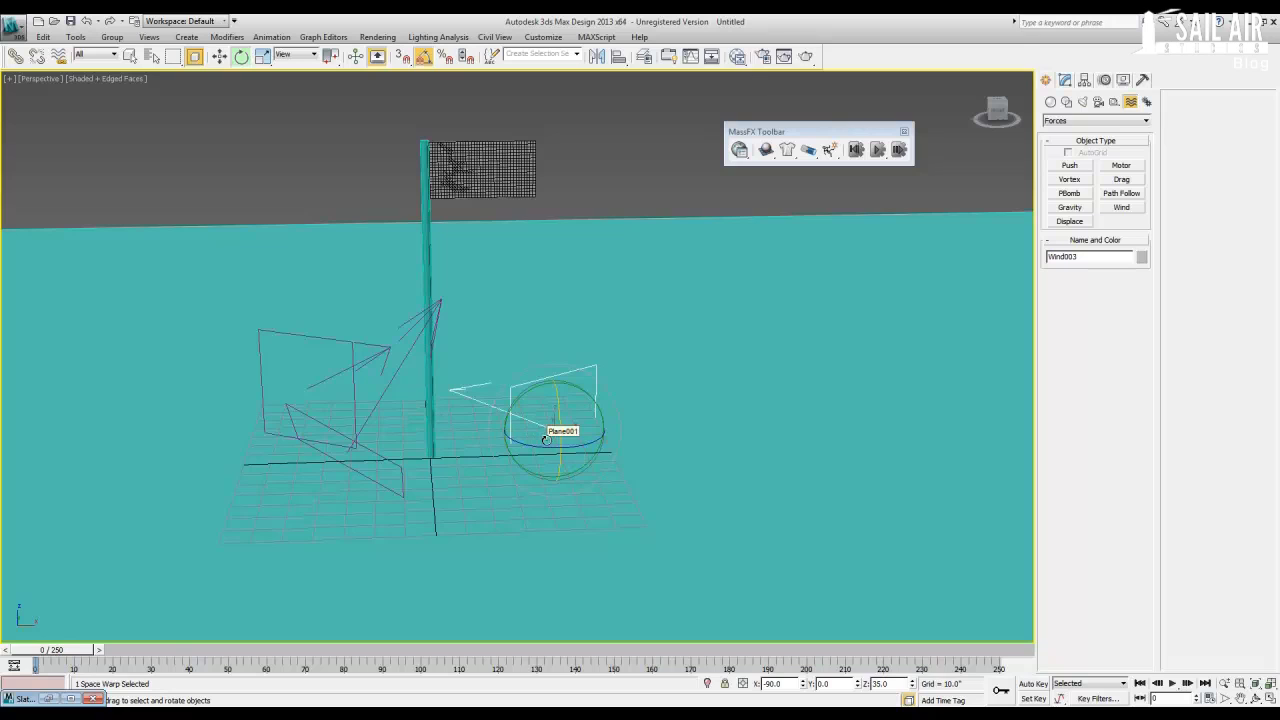
Move Wind003 to about X 62.8, Y -15.4 inches and Wind001 away from the pole to about X -96.3, Y -24.9 inches.
key("w")
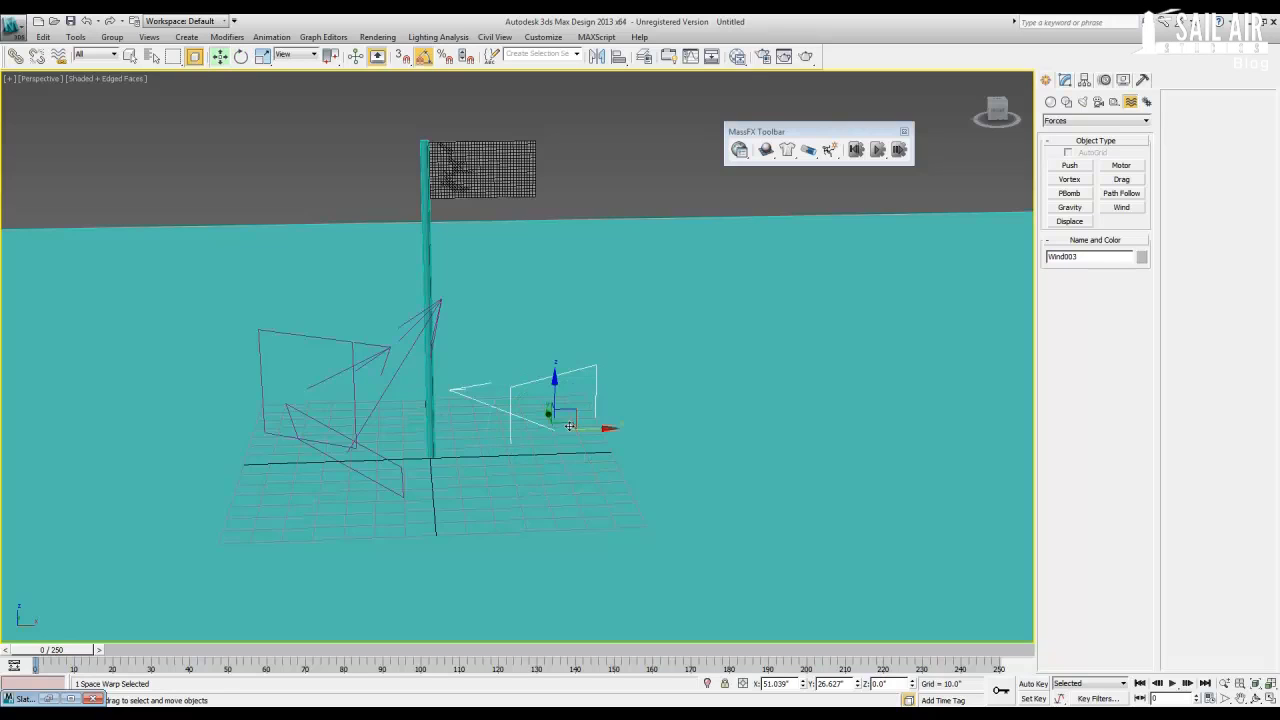
left_click_drag(569, 426, 612, 482)
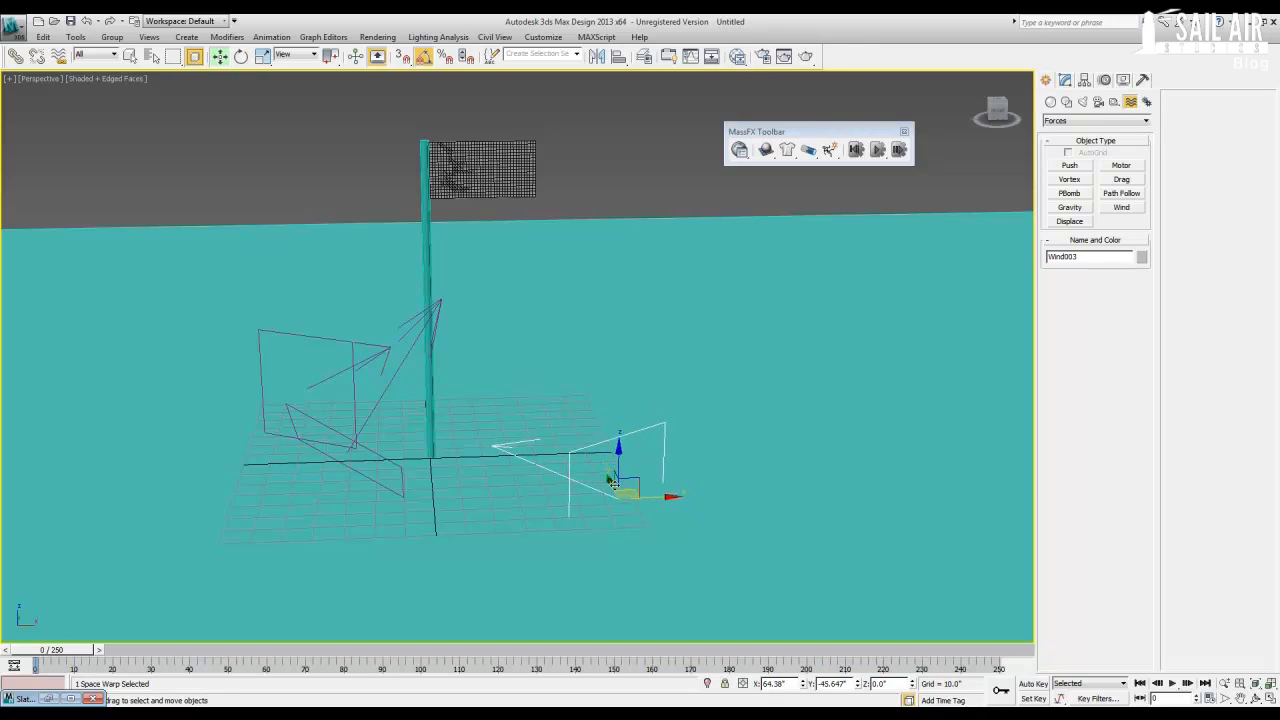
left_click(356, 378)
left_click_drag(328, 385, 178, 429)
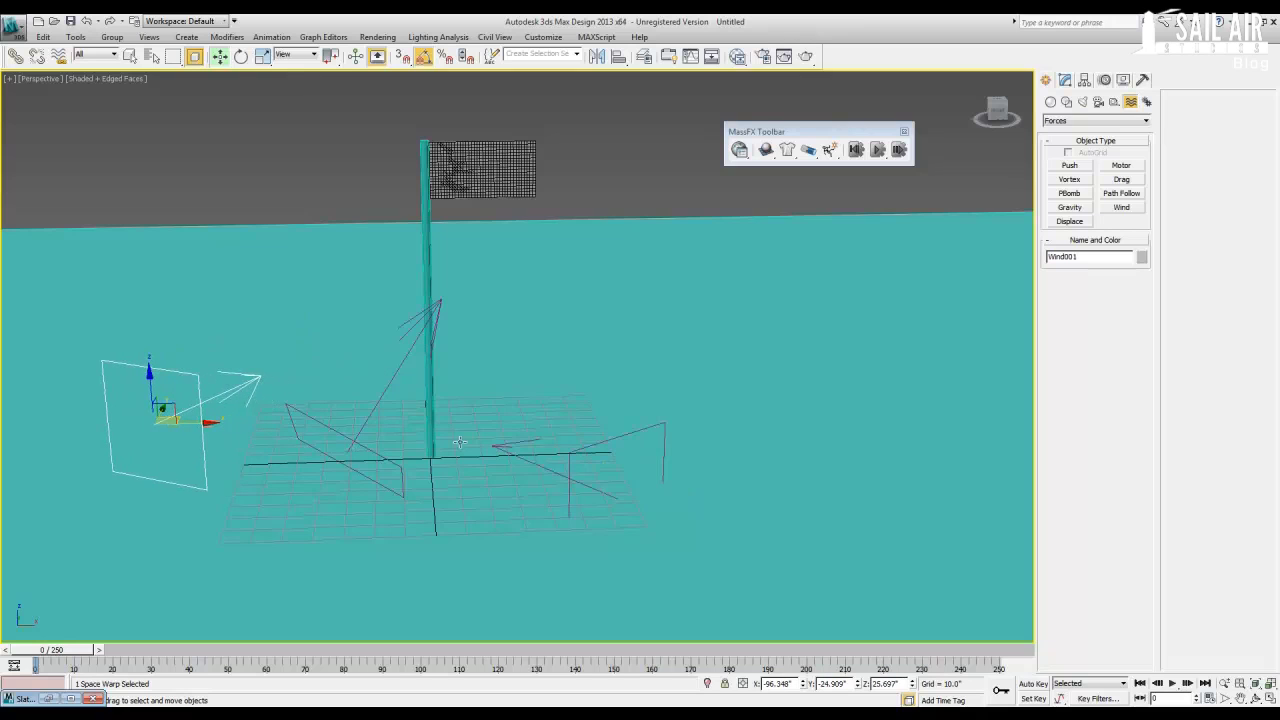
left_click(577, 452)
mouse_move(612, 452)
left_mouse_down()
mouse_move(597, 453)
mouse_move(608, 458)
left_mouse_up()
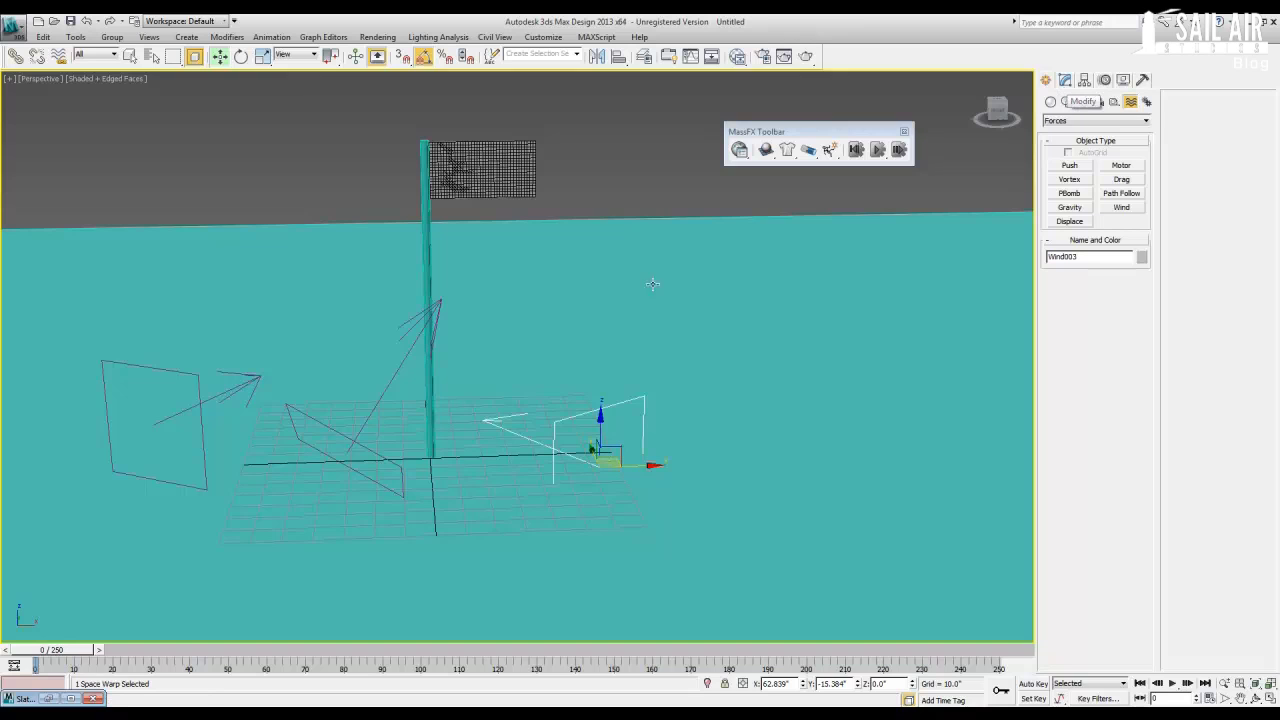
Run the simulation with the rearranged winds to examine the flag's motion, and reset it to the start.
left_click(878, 150)
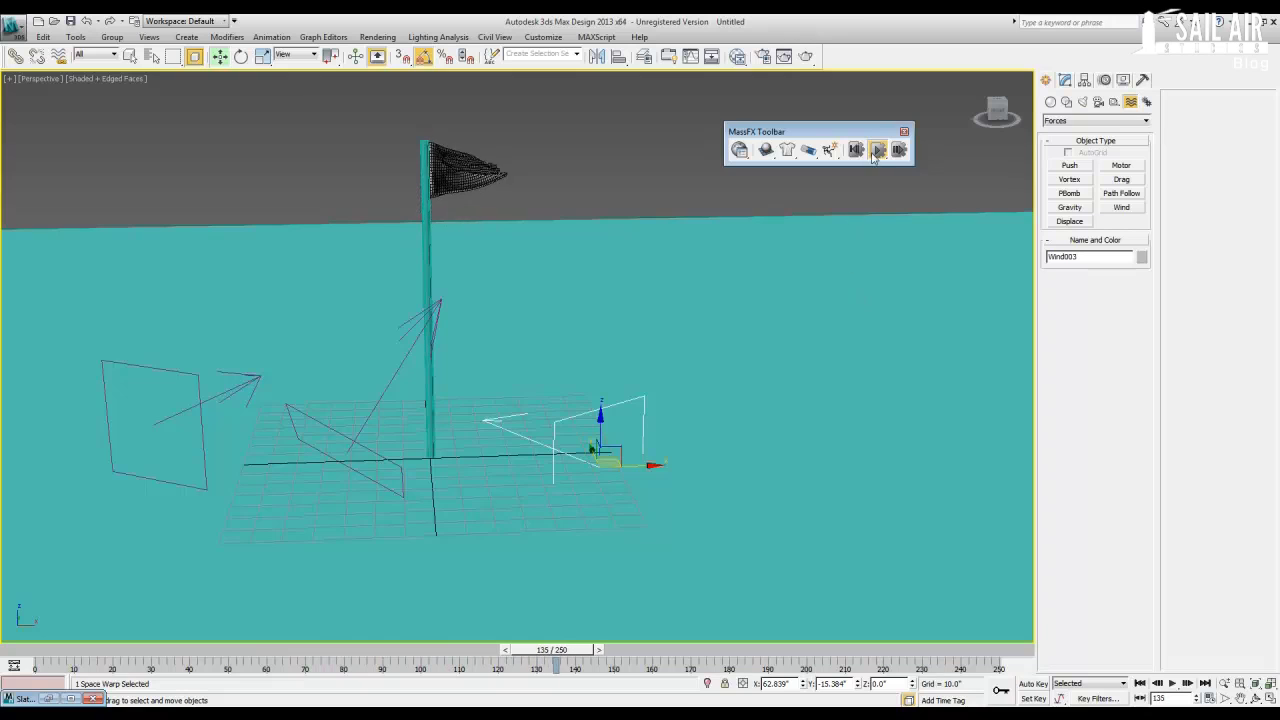
left_click(877, 150)
left_click(856, 150)
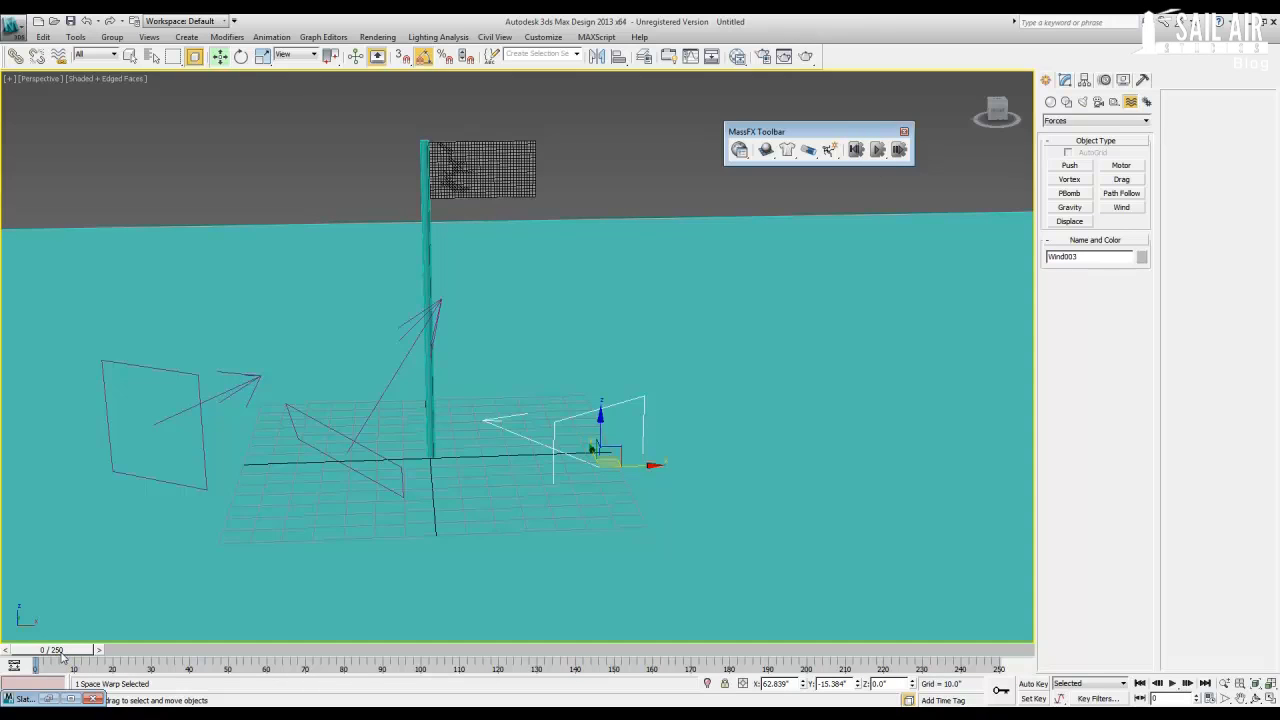
Turn on automatic keying and key Wind003's strength at 0 on frame 80.
left_click_drag(62, 656, 360, 662)
key("w")
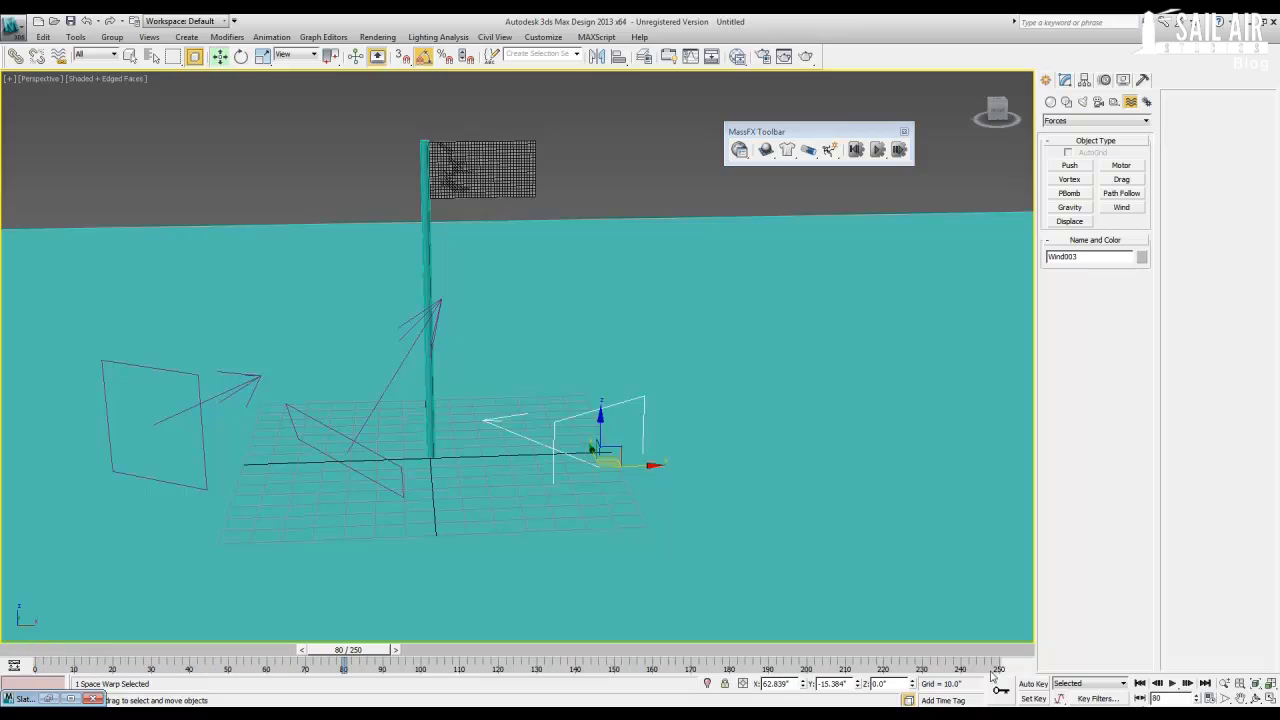
left_click(1034, 686)
left_click(1065, 80)
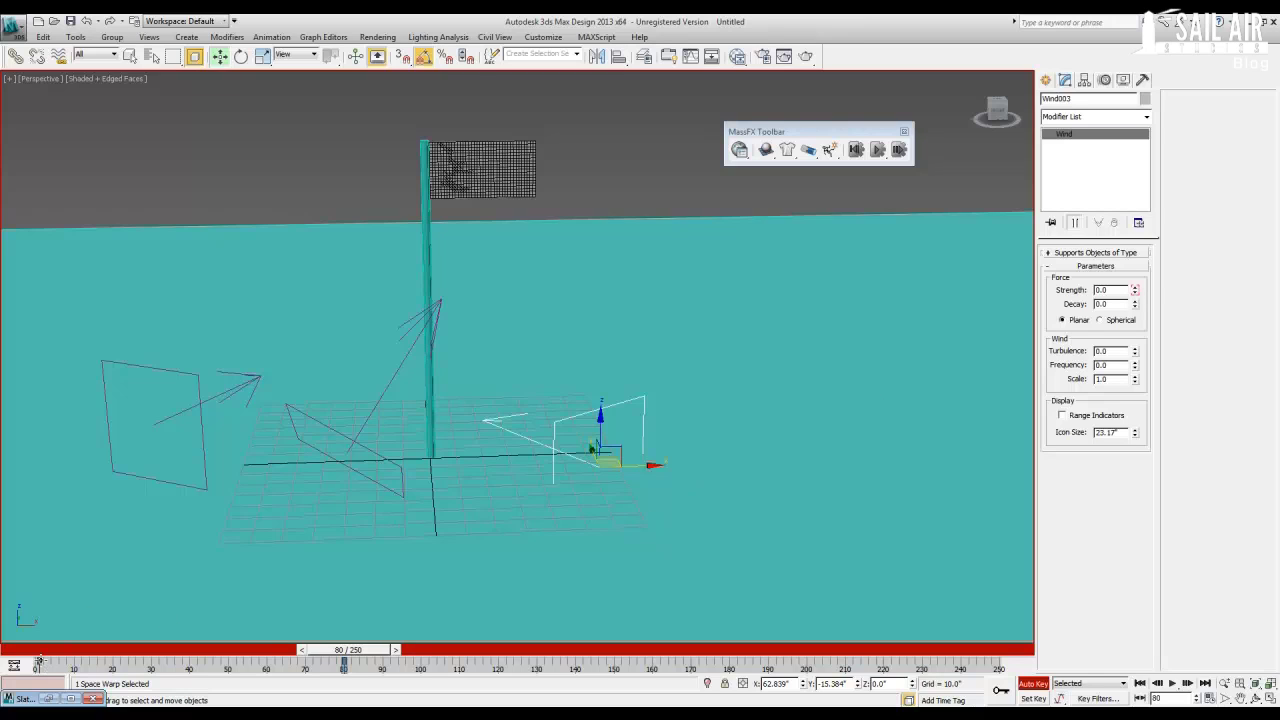
Edit the value of Wind003's strength key at frame 0.
right_click(40, 661)
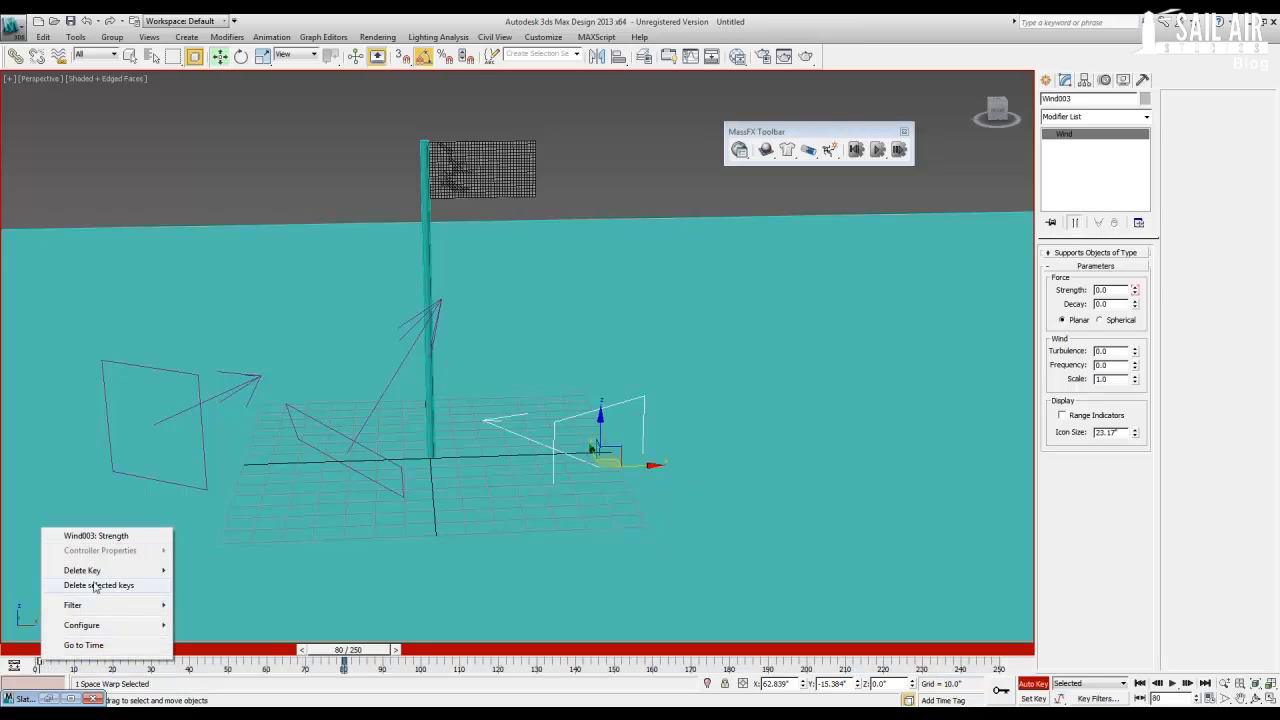
left_click(89, 537)
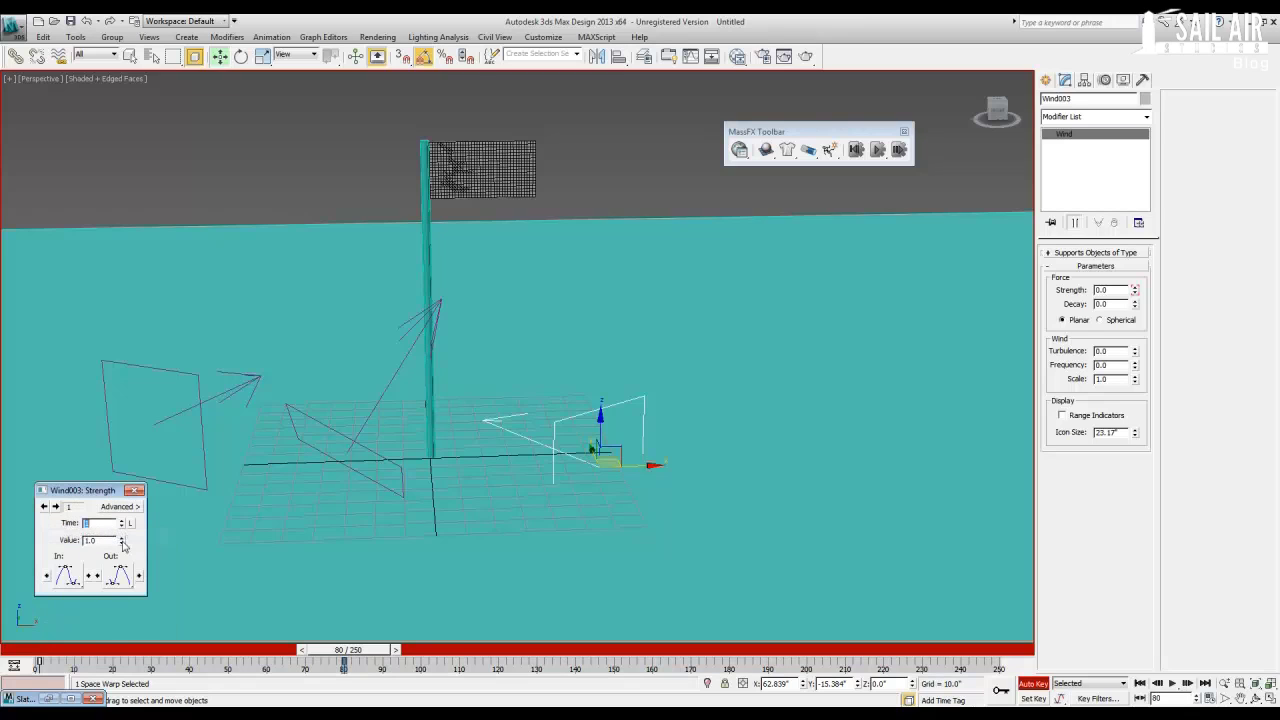
left_click(136, 490)
Key Wind003's strength at 10 on frame 85.
mouse_move(356, 655)
left_mouse_down()
mouse_move(55, 657)
mouse_move(412, 660)
mouse_move(375, 658)
left_mouse_up()
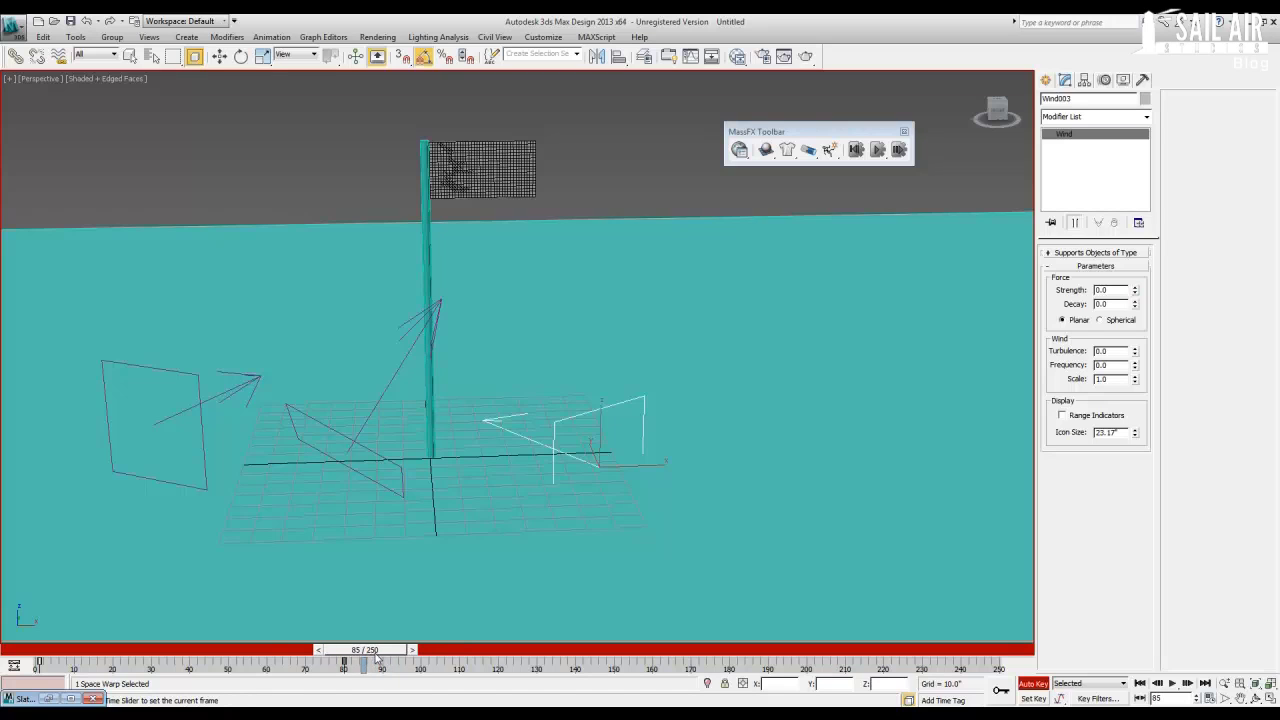
key("w")
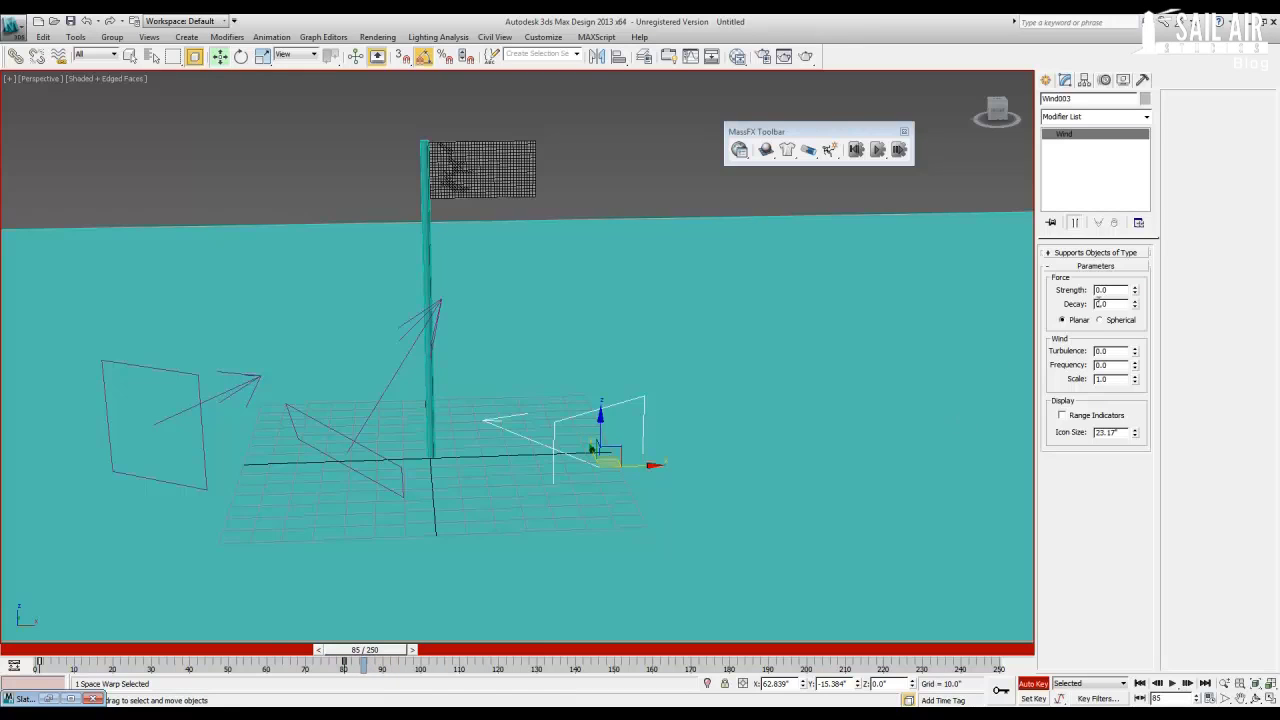
key("Return")
Copy Wind003's strength key from frame 85 to frame 150 and the one from frame 80 to frame 155.
left_click_drag(391, 651, 635, 651)
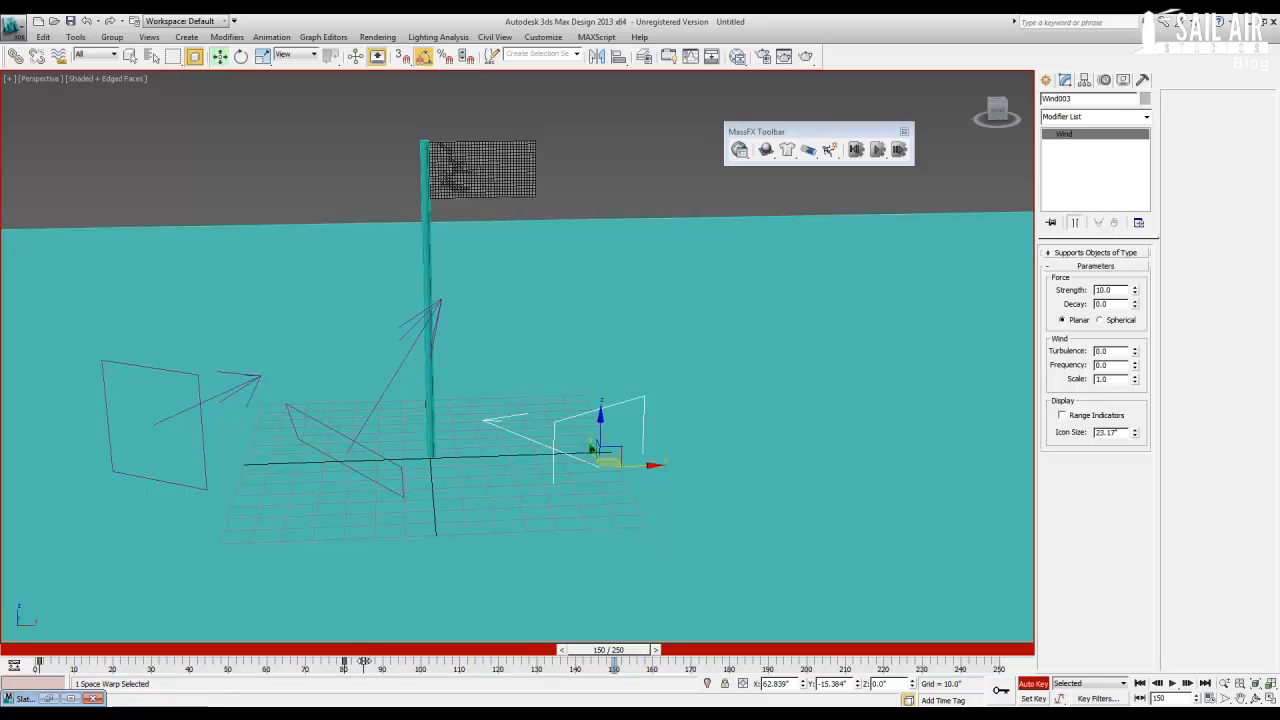
left_click_drag(361, 668, 614, 671)
left_click_drag(345, 668, 632, 660)
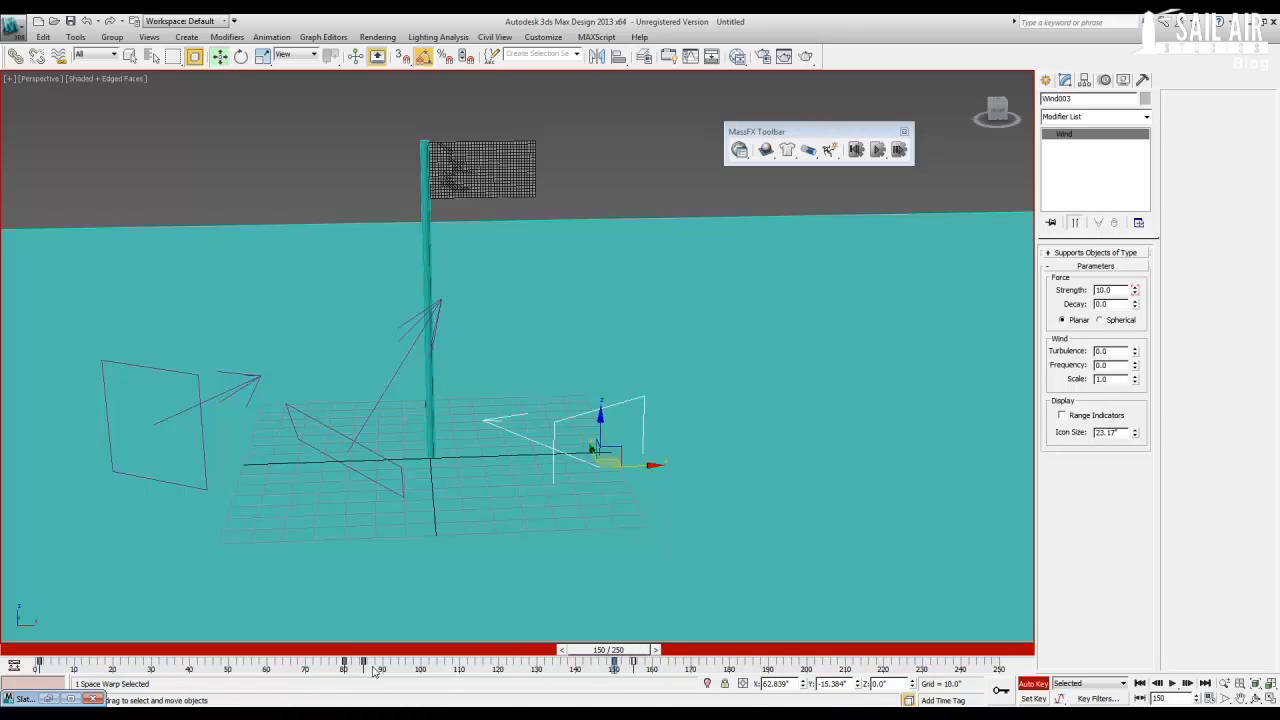
Scrub the animation between frames 83 and 155 to check Wind003's strength, and turn off automatic keying.
left_click_drag(363, 661, 418, 660)
left_click_drag(596, 651, 354, 668)
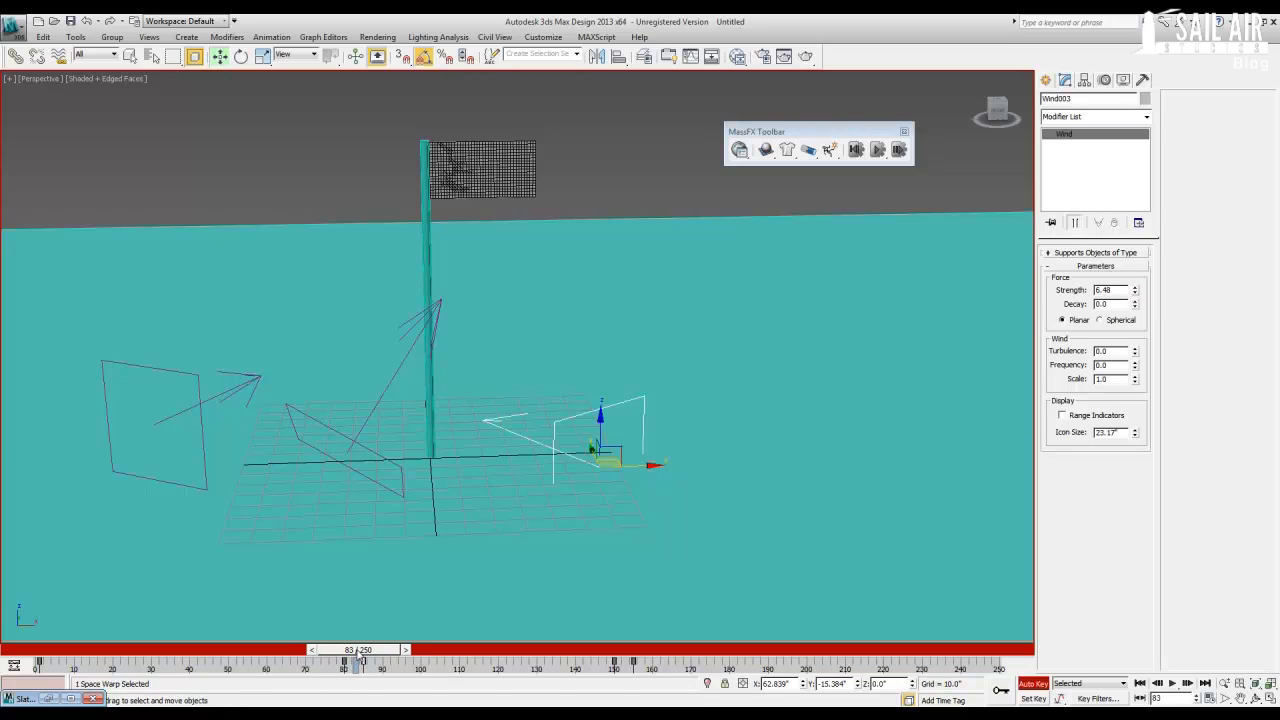
mouse_move(358, 662)
left_mouse_down()
mouse_move(670, 656)
mouse_move(516, 660)
mouse_move(628, 667)
left_mouse_up()
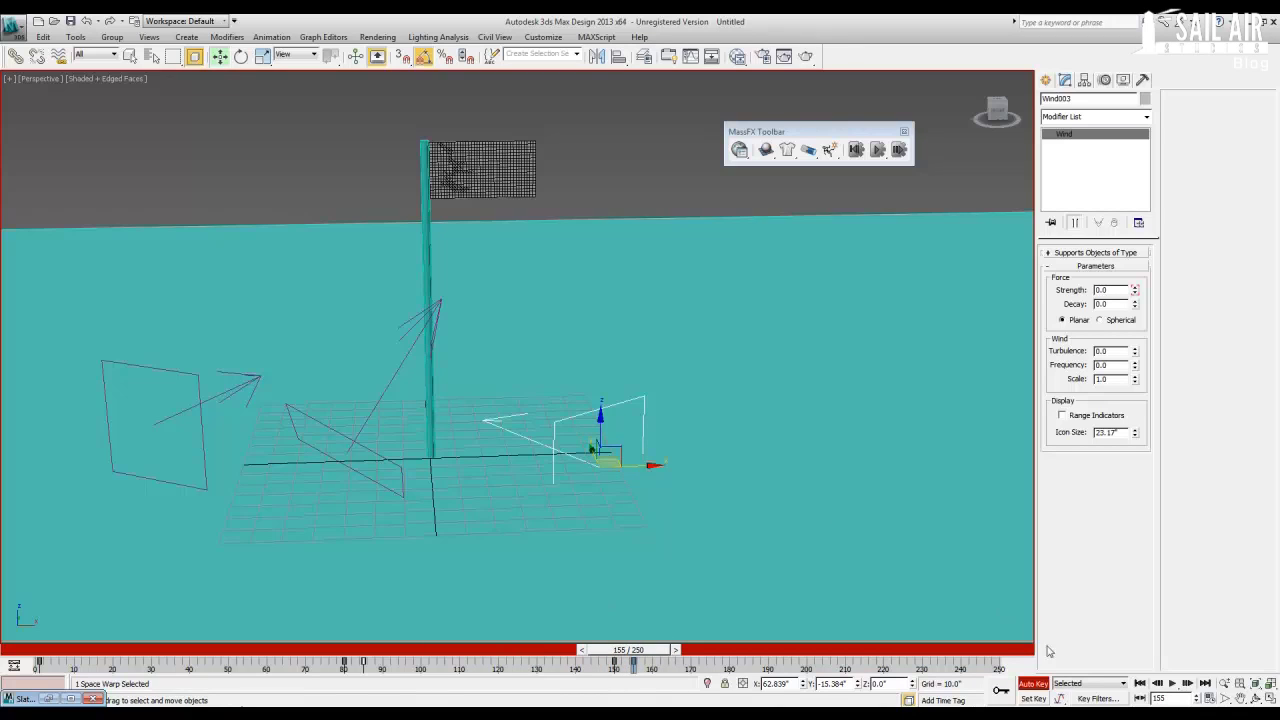
left_click(1034, 684)
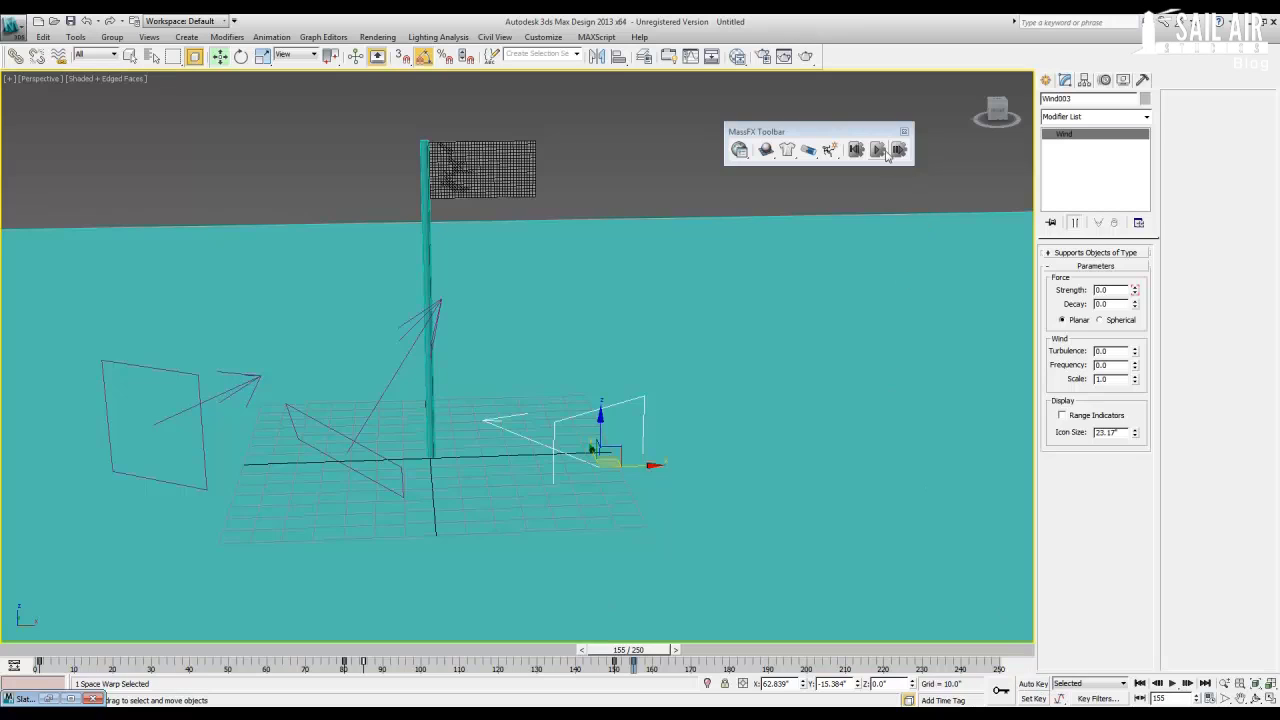
Preview the simulation with the keyed wind and add Wind003 to the flag's mCloth scene forces.
left_click(850, 153)
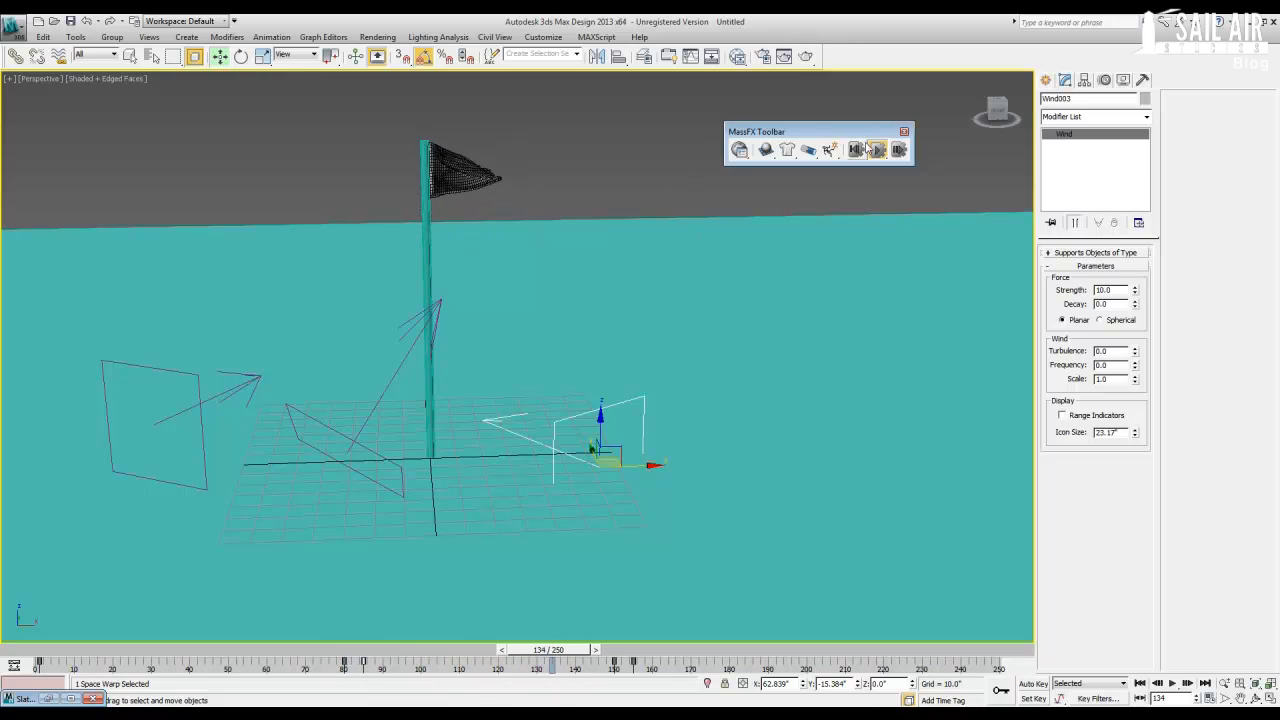
left_click(449, 177)
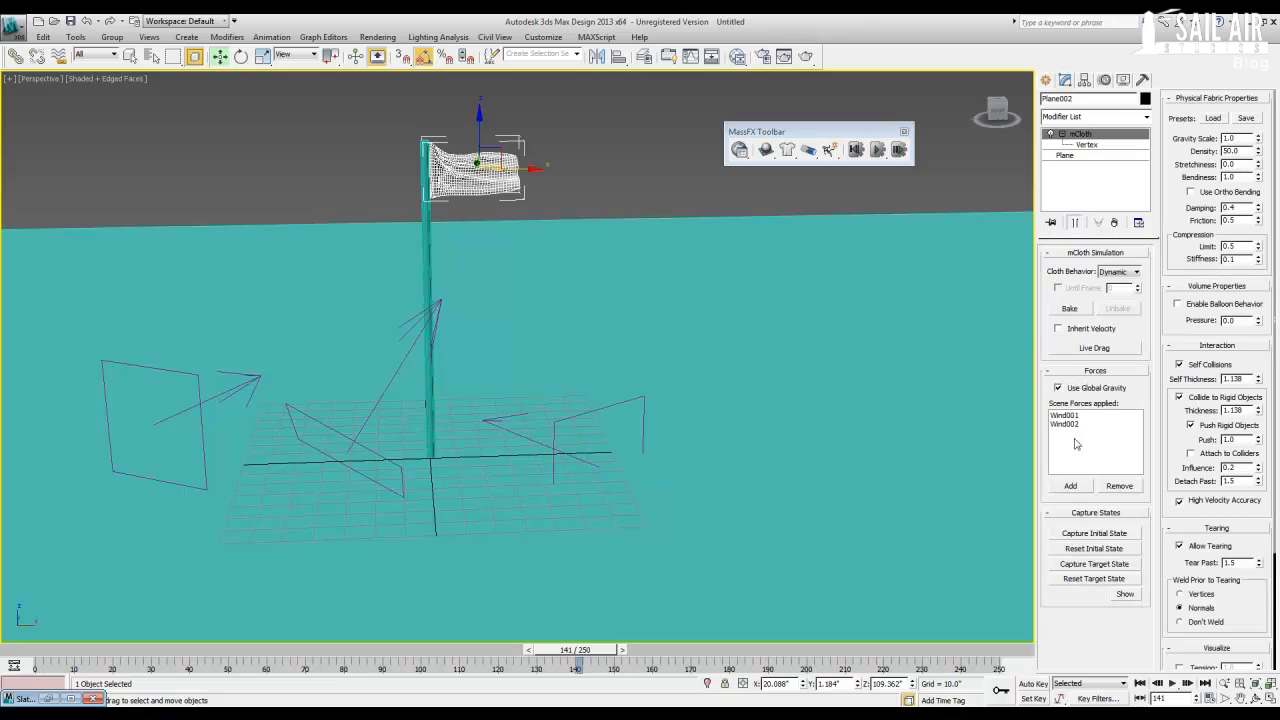
left_click(1066, 486)
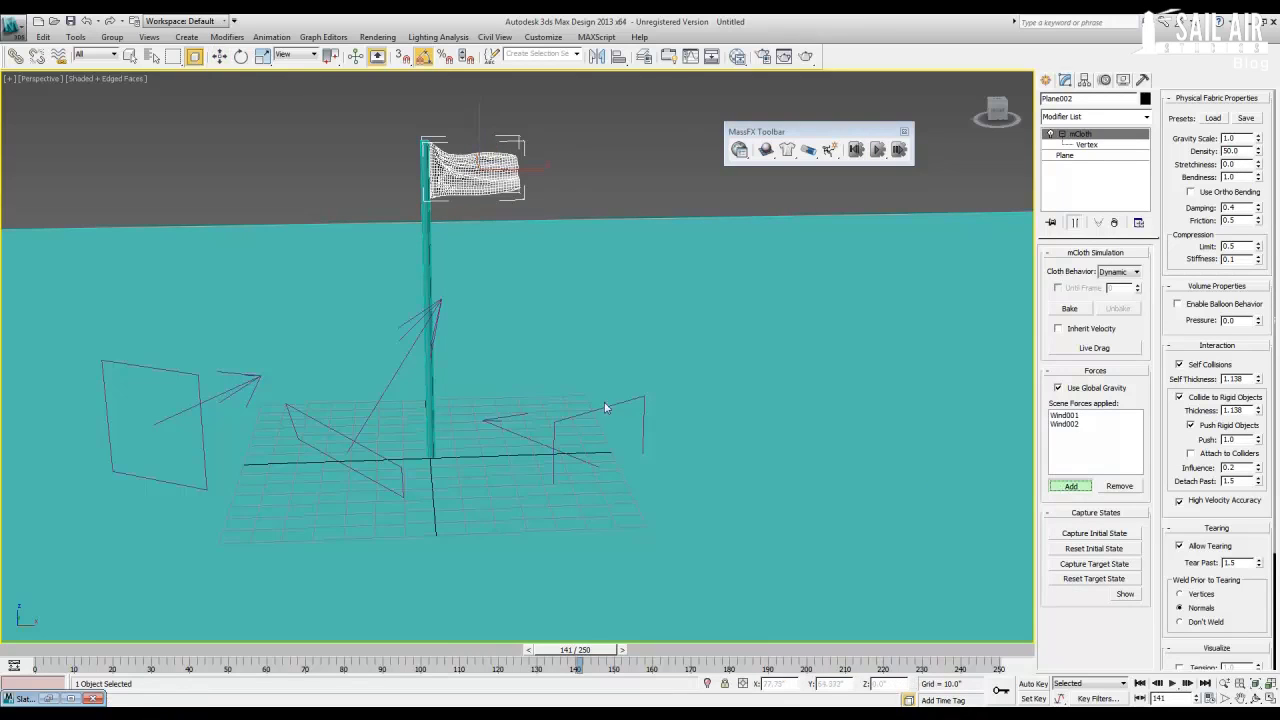
left_click(569, 418)
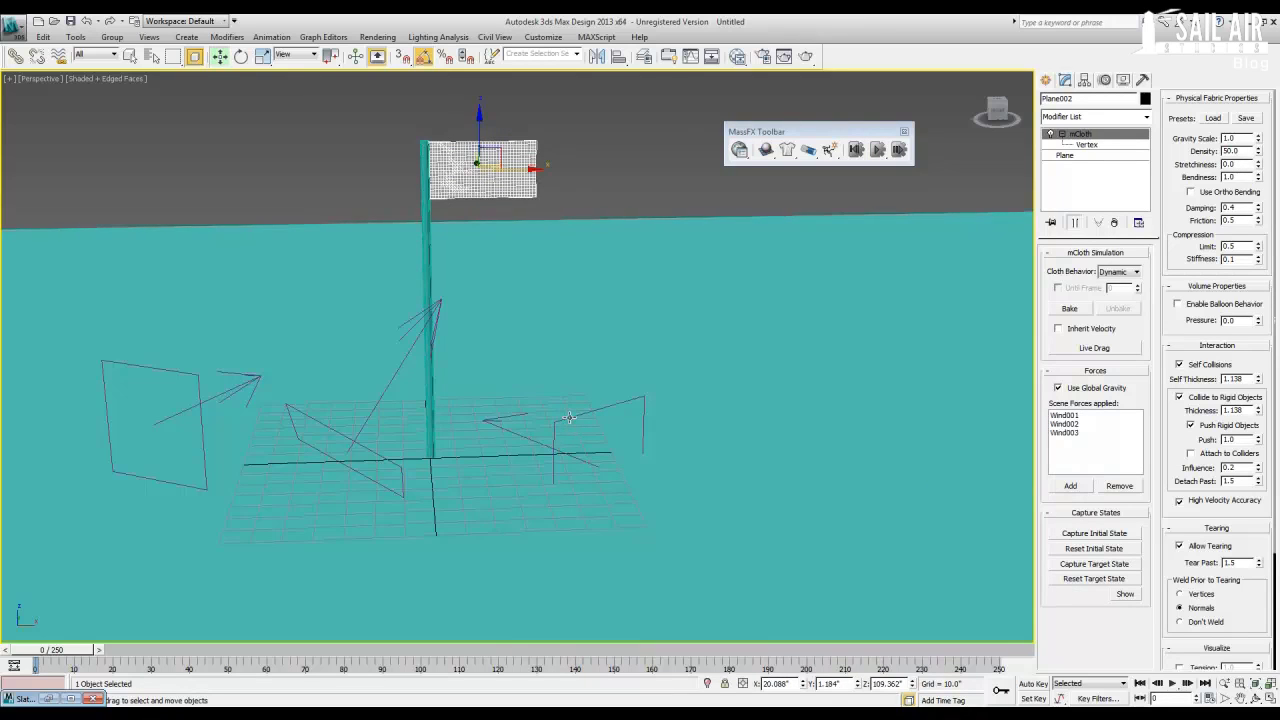